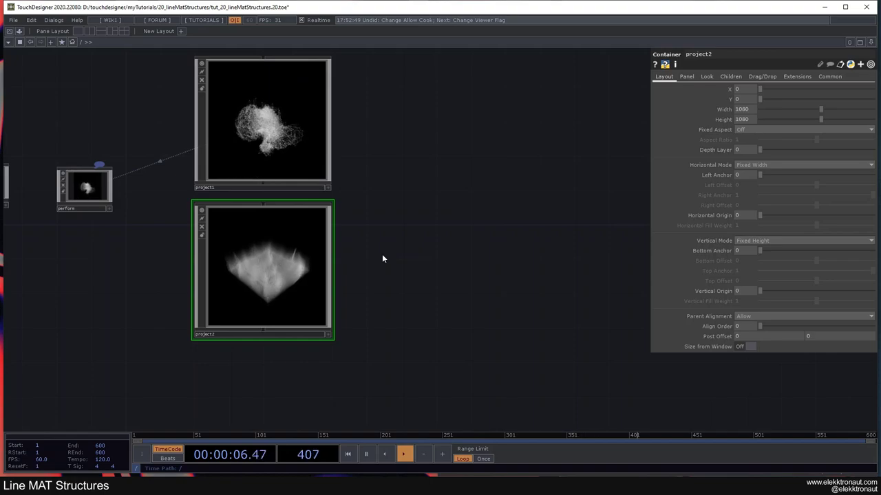
- Examine the finished line structures and operator networks of the project1 and project2 containers
scroll(347, 262, "up", 3)
left_click_drag(355, 254, 478, 295)
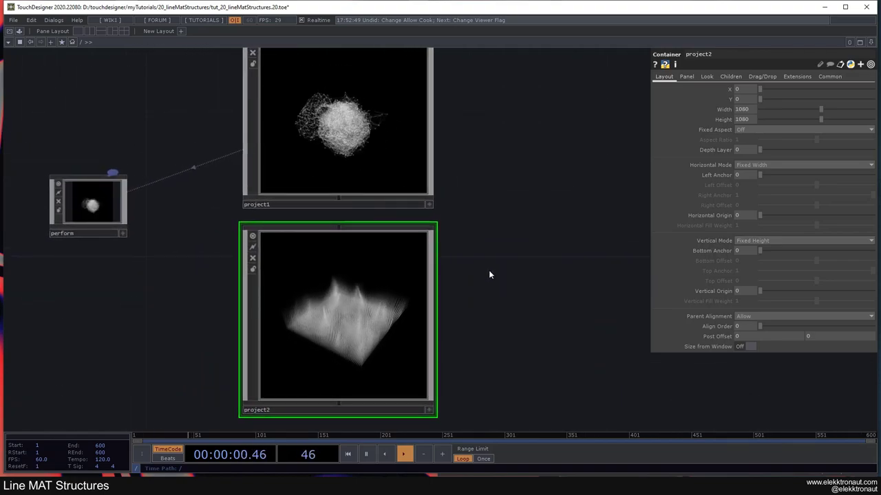
key("i")
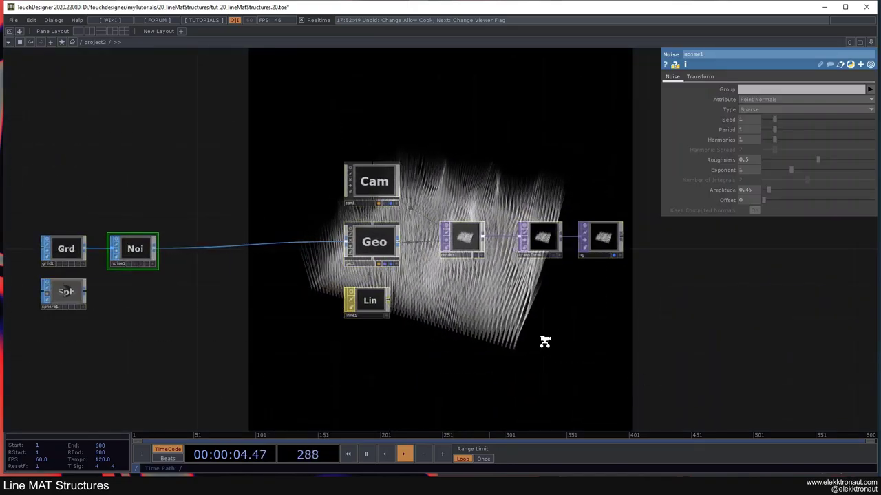
key("u")
scroll(359, 214, "up", 6)
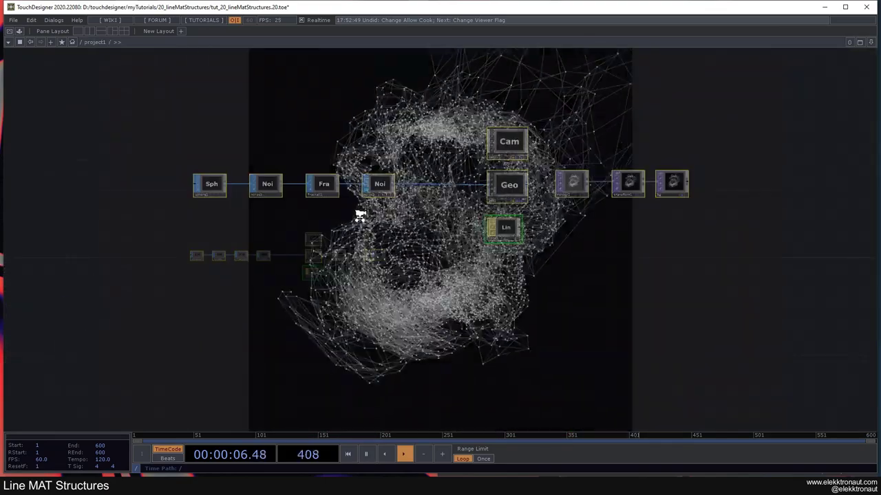
scroll(313, 196, "down", 5)
scroll(316, 199, "down", 6)
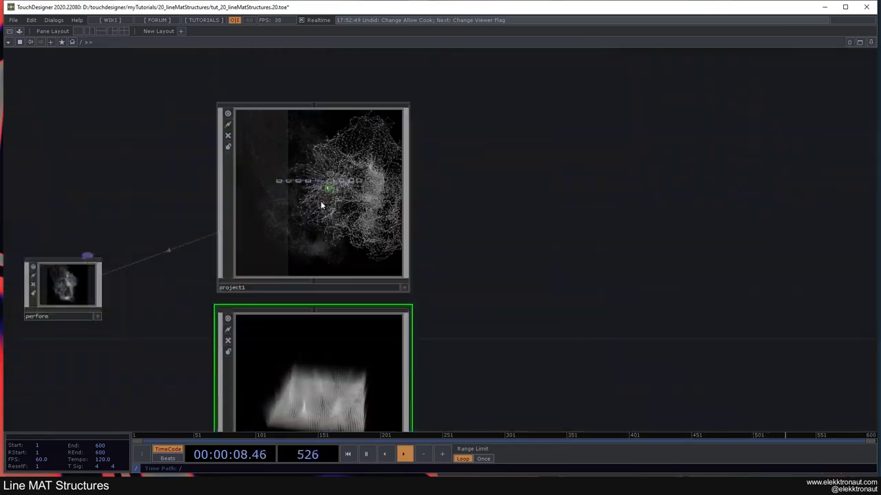
scroll(390, 253, "up", 2)
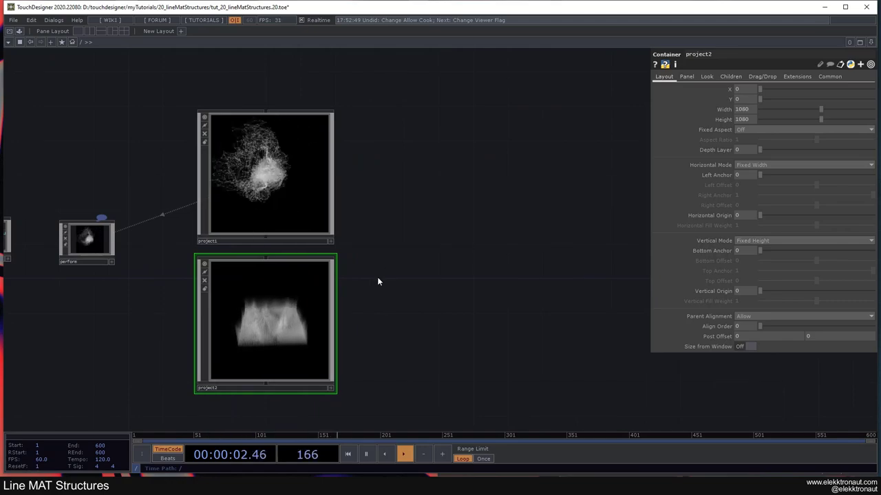
scroll(371, 292, "up", 3)
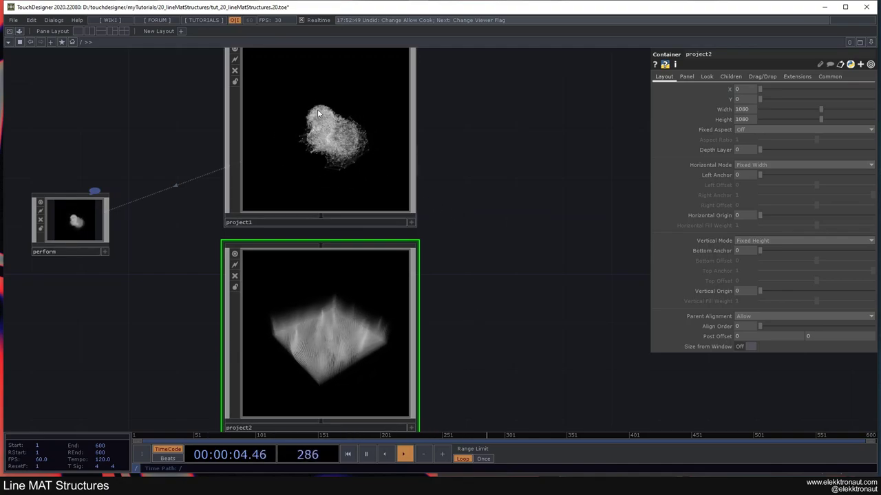
scroll(300, 124, "up", 3)
scroll(305, 197, "up", 2)
scroll(310, 196, "down", 3)
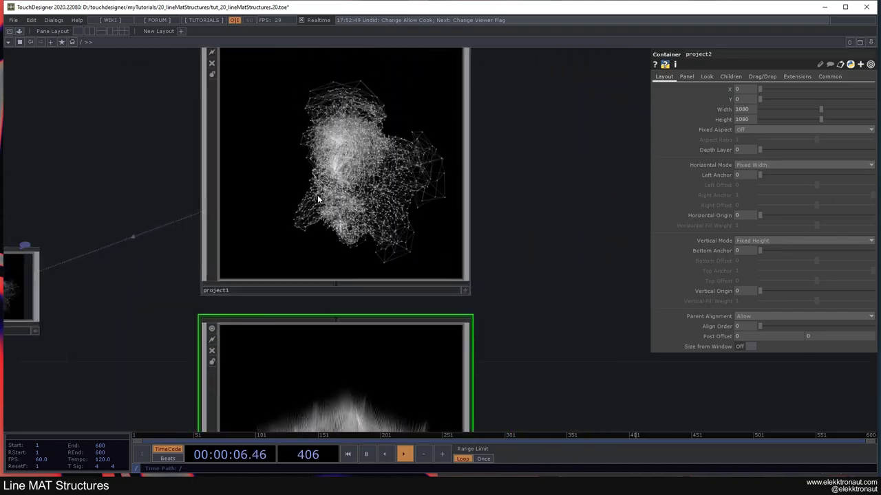
scroll(333, 144, "up", 2)
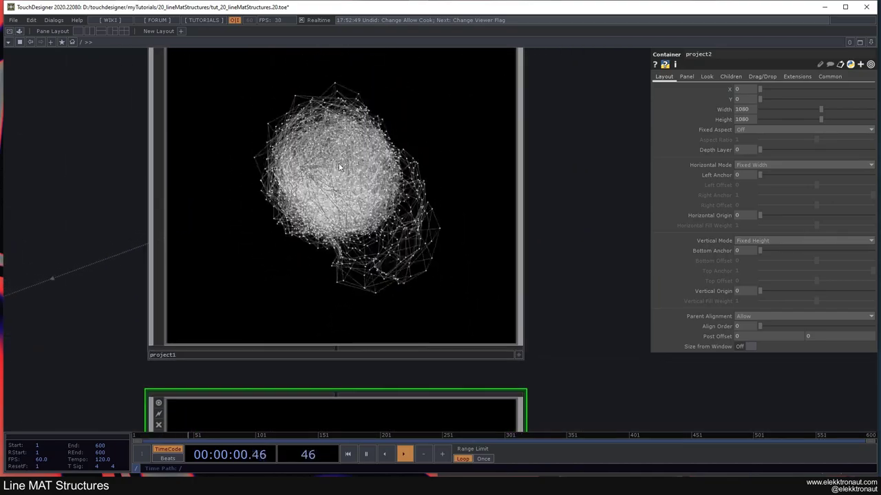
left_click_drag(599, 344, 549, 111)
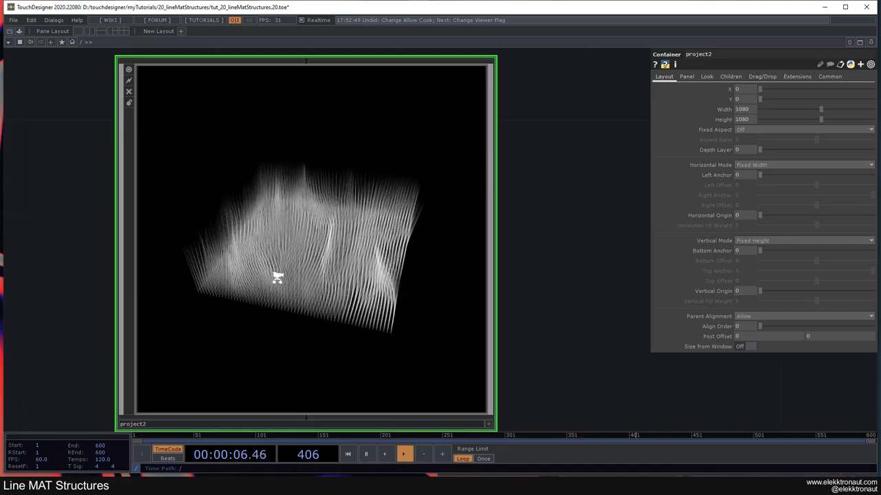
- Turn off cooking for the project2 container
scroll(275, 278, "down", 3)
left_click(172, 156)
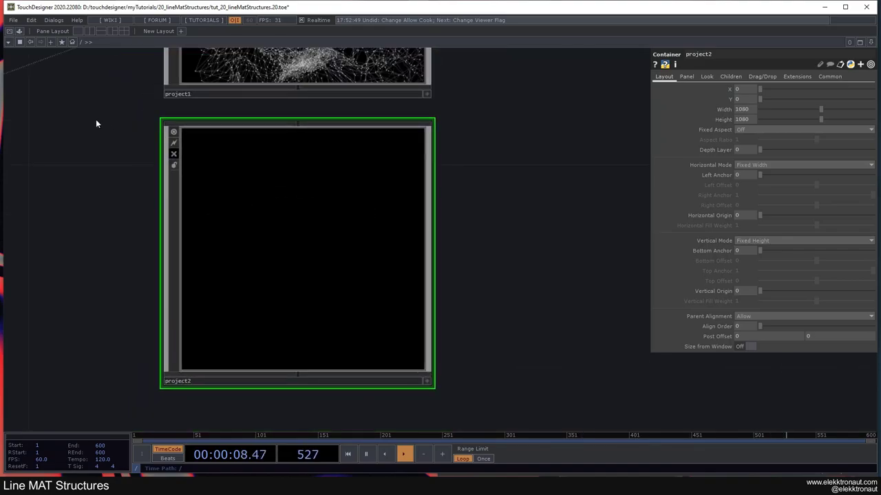
- Enter the project1 container and delete all of its existing operators
left_click_drag(100, 106, 190, 284)
left_click_drag(199, 193, 197, 291)
scroll(382, 258, "up", 3)
scroll(382, 258, "up", 3)
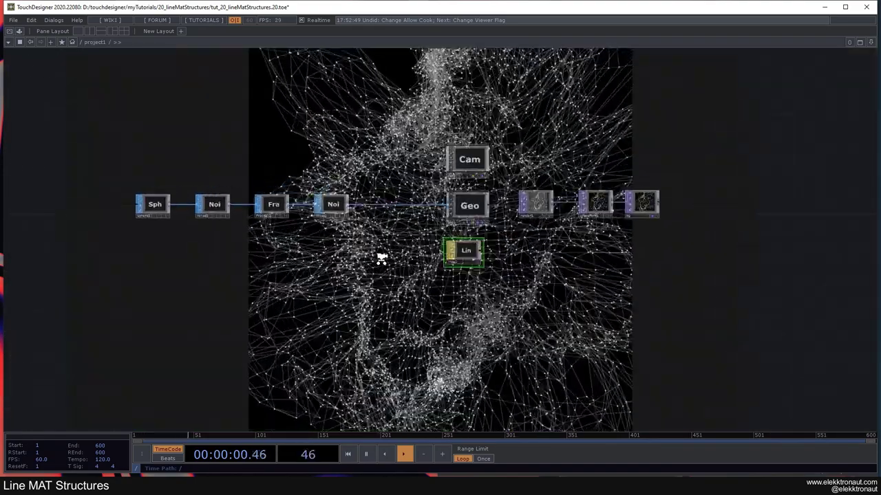
key("h")
right_click_drag(41, 123, 664, 362)
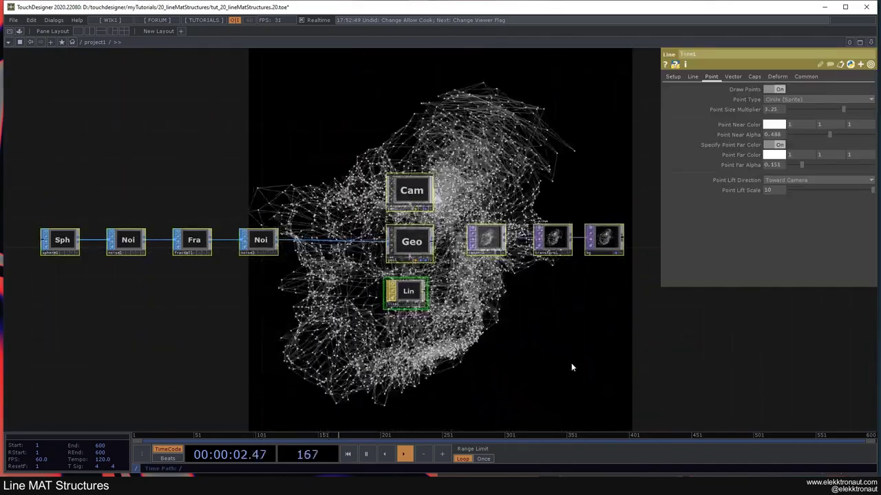
key("Delete")
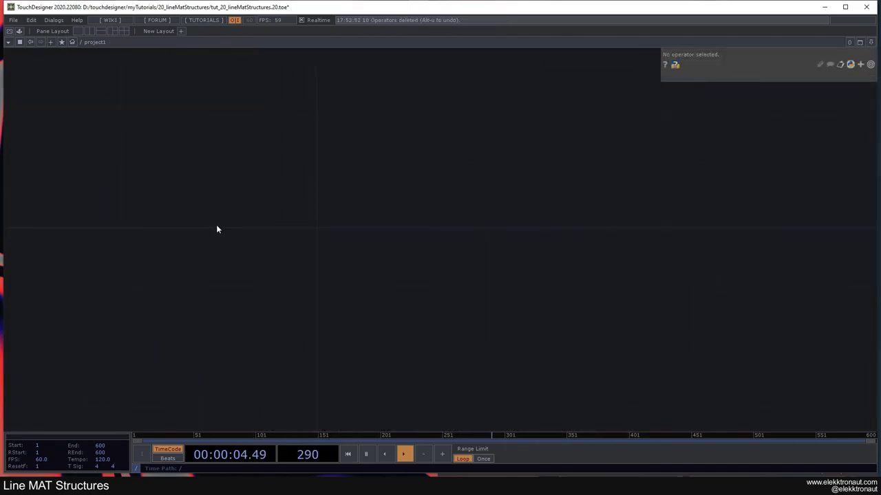
- Add a Sphere SOP to the empty project1 network and show its detail parameters
key("Tab")
type("spher")
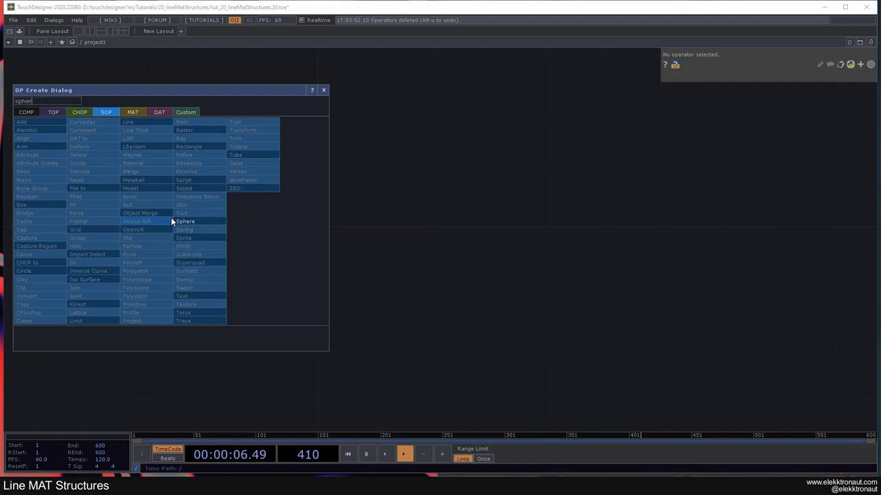
key("Return")
left_click(171, 220)
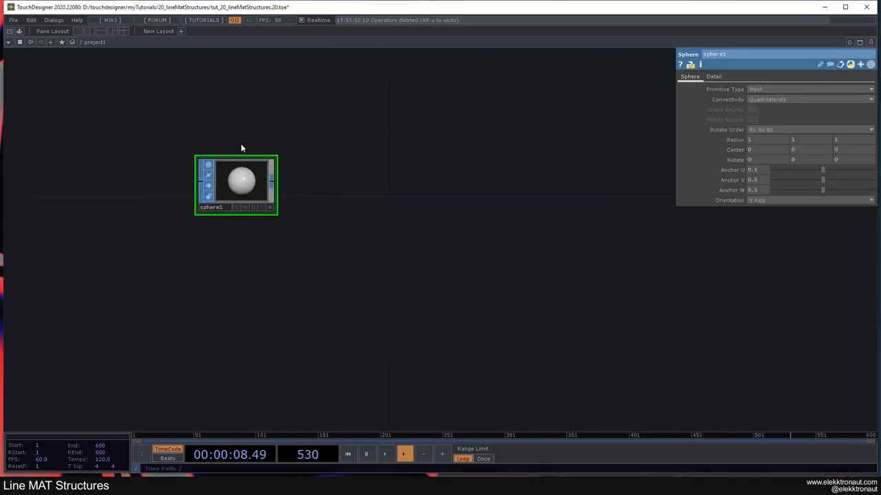
left_click_drag(225, 191, 197, 191)
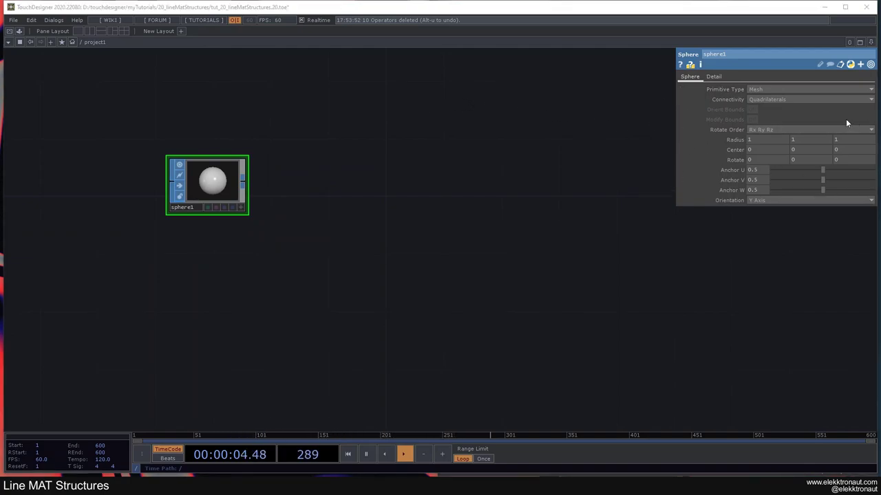
left_click(715, 76)
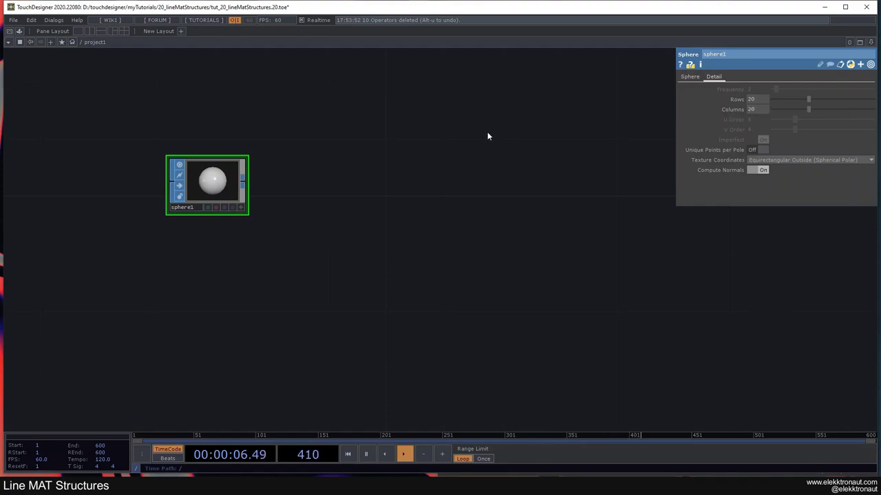
left_click_drag(289, 174, 247, 177)
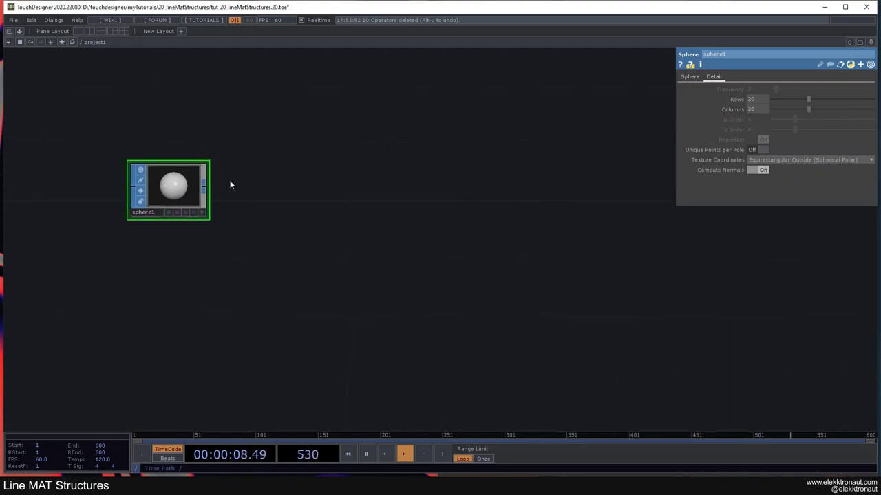
- Add a Geometry COMP fed by the sphere's output, placed well away from the sphere to leave room between them
left_click(205, 184)
type("ge")
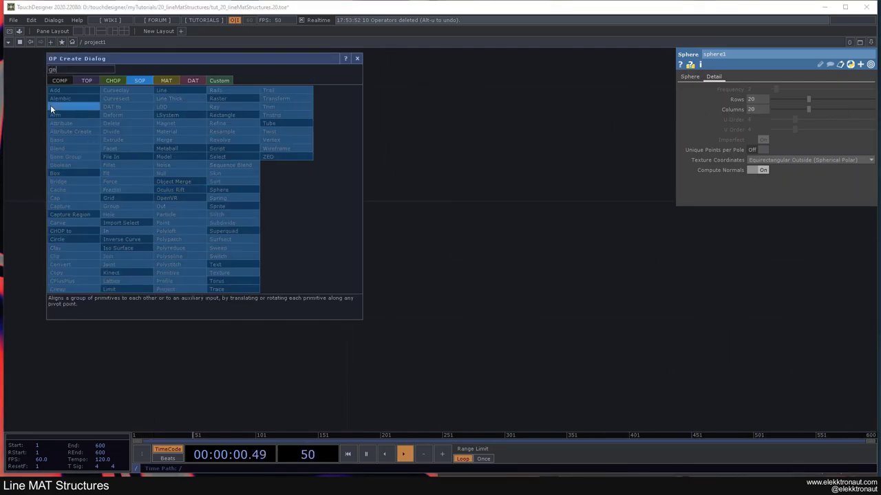
type("o")
left_click(59, 81)
left_click(72, 164)
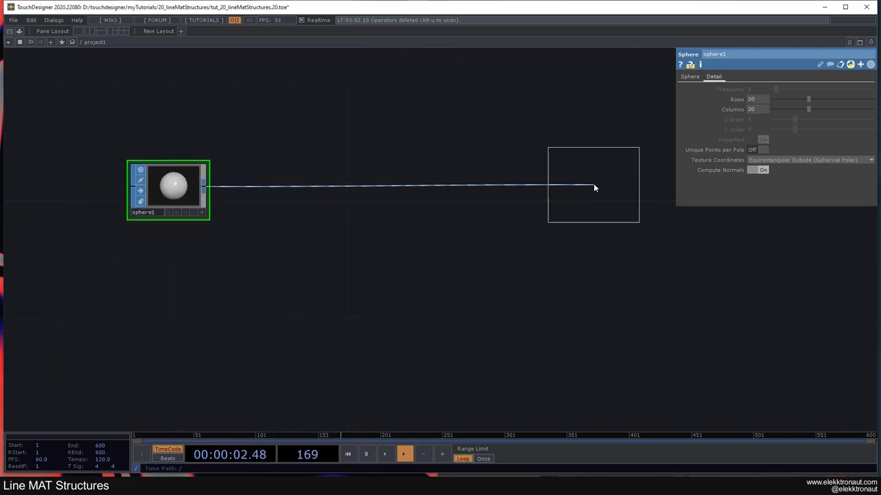
left_click(595, 187)
scroll(376, 244, "down", 3)
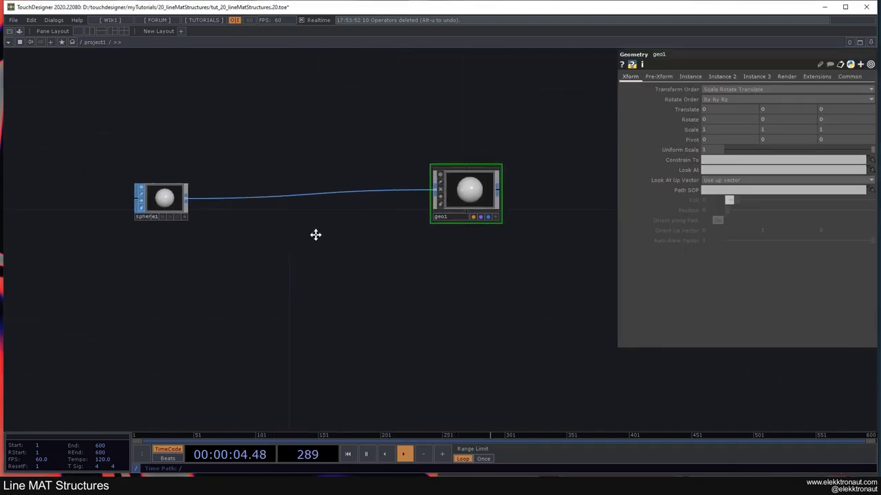
left_click_drag(315, 235, 284, 231)
right_click_drag(156, 148, 449, 210)
left_click_drag(439, 201, 293, 211)
left_click_drag(473, 247, 635, 248)
left_click(233, 227)
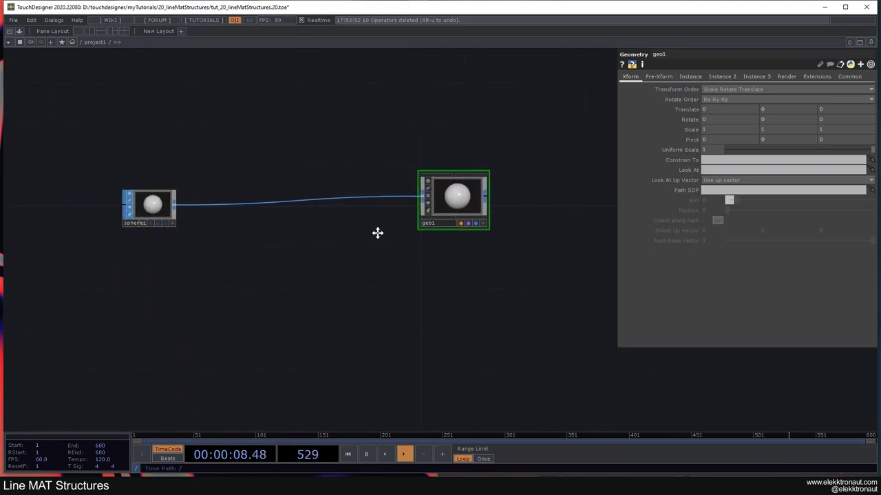
- Add a Camera COMP above the geometry component and set its Z translation to 7
left_click_drag(378, 232, 316, 237)
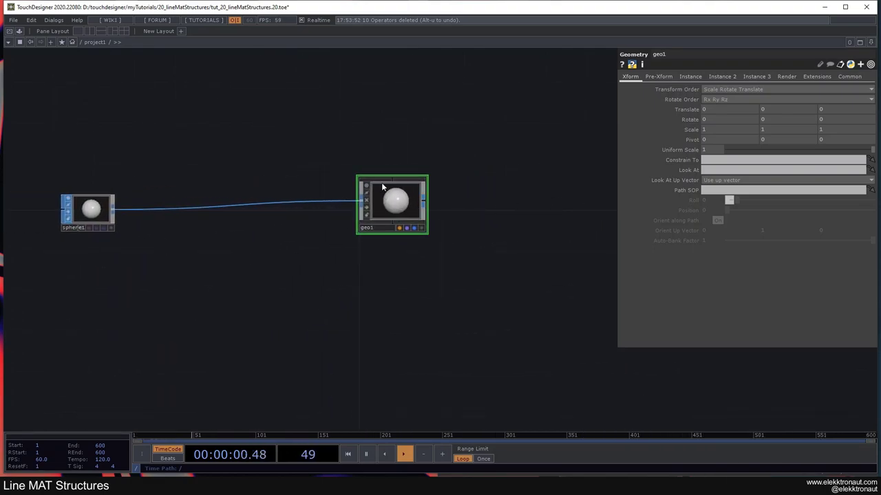
key("Tab")
left_click(236, 84)
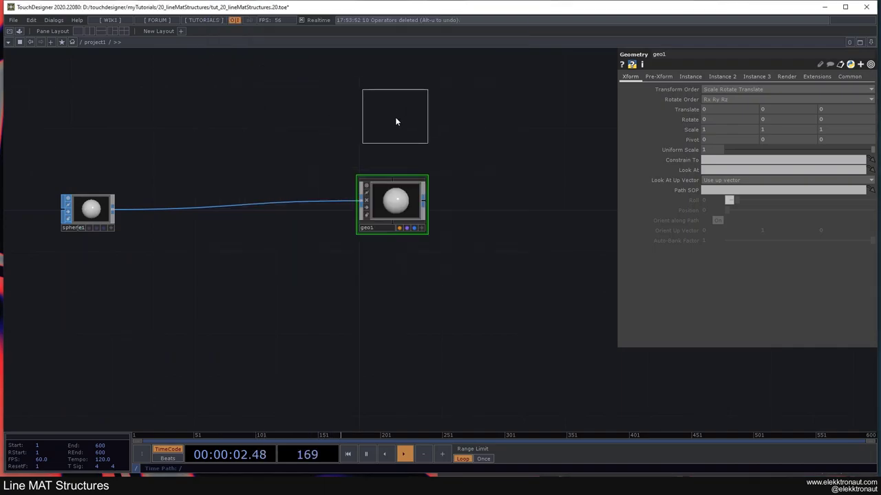
left_click(395, 121)
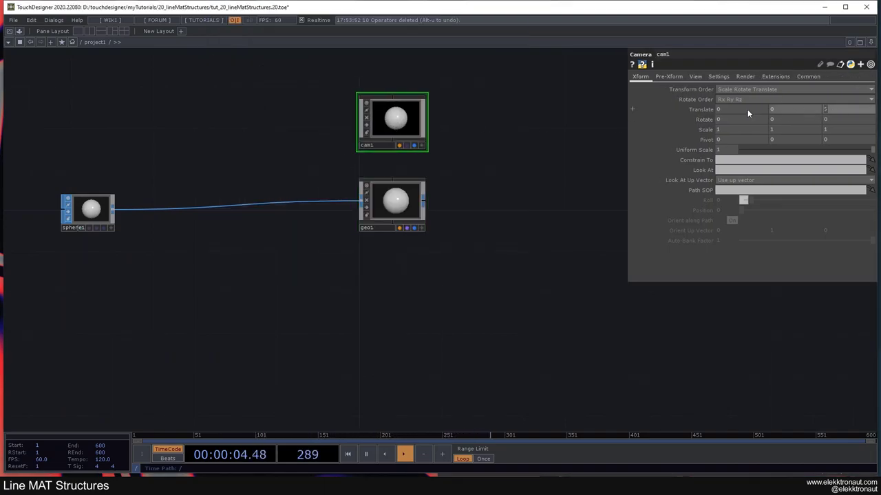
type("7")
key("Return")
- Add a Render TOP beside the geometry component to render the scene through the camera
left_click_drag(460, 173, 341, 170)
key("Tab")
type("re")
left_click(239, 85)
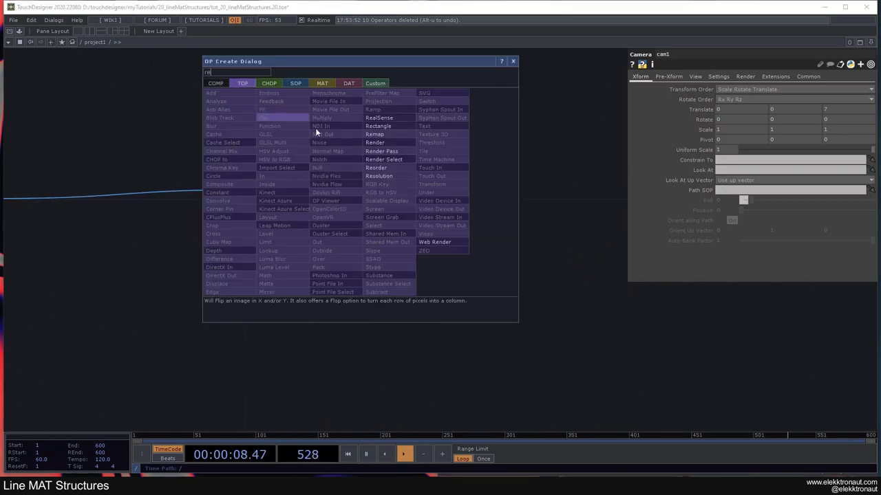
left_click(379, 138)
left_click(380, 193)
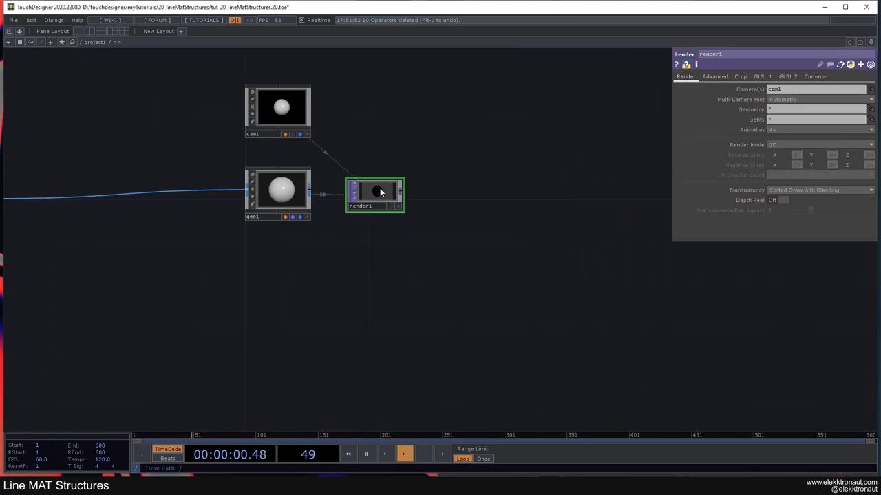
- Set the Render TOP's resolution to 1080 by 1080 and move the camera node closer to the geometry node
left_click(816, 76)
type("1080")
key("Tab")
type("1080")
key("Return")
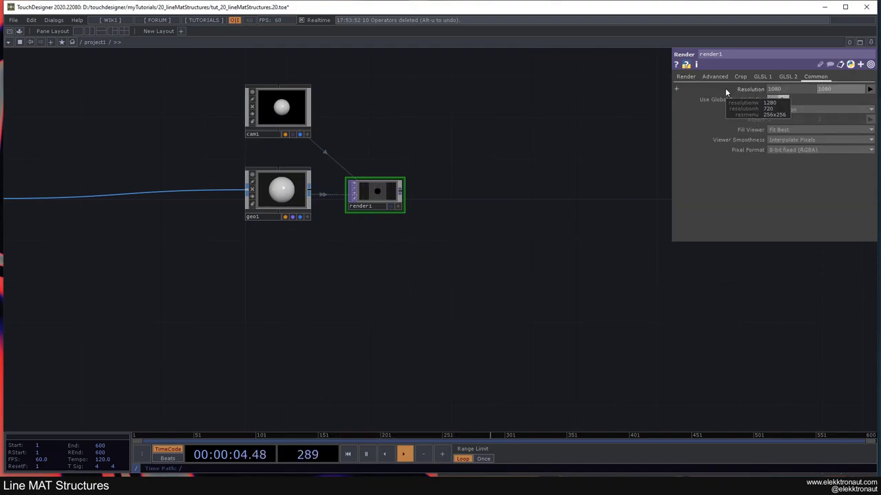
left_click_drag(278, 130, 279, 141)
left_click_drag(340, 162, 216, 146)
- Append a Transform TOP to the output of the Render TOP
double_click(280, 165)
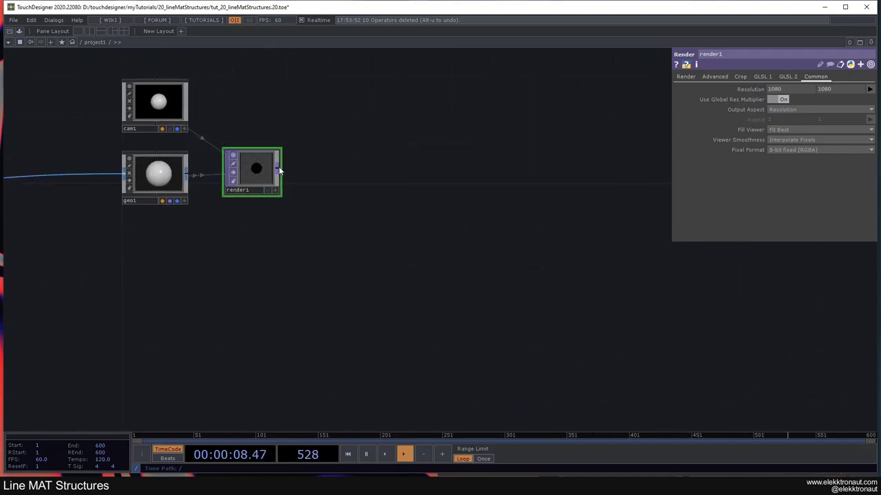
right_click(278, 170)
left_click(365, 163)
left_click(378, 172)
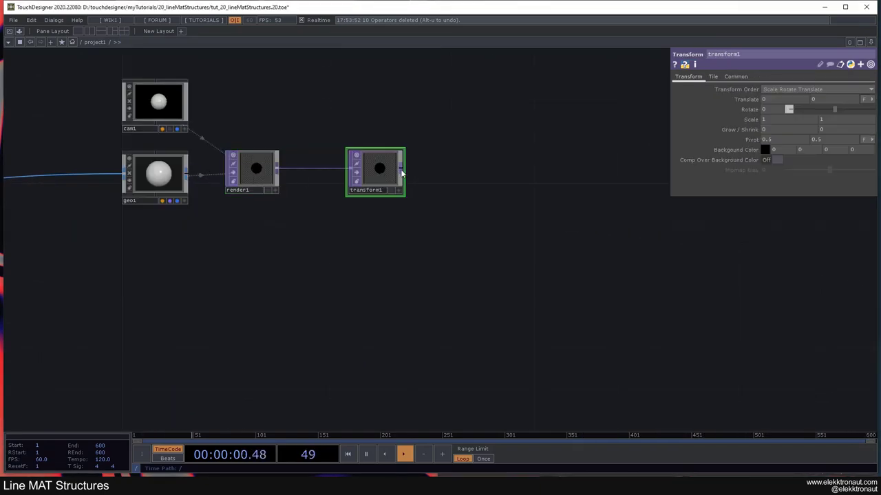
- Append a Null TOP after the Transform TOP and rename it bg
right_click(401, 173)
left_click(388, 168)
left_click(451, 170)
left_click_drag(451, 170, 450, 180)
left_click(430, 190)
type("bg")
key("Return")
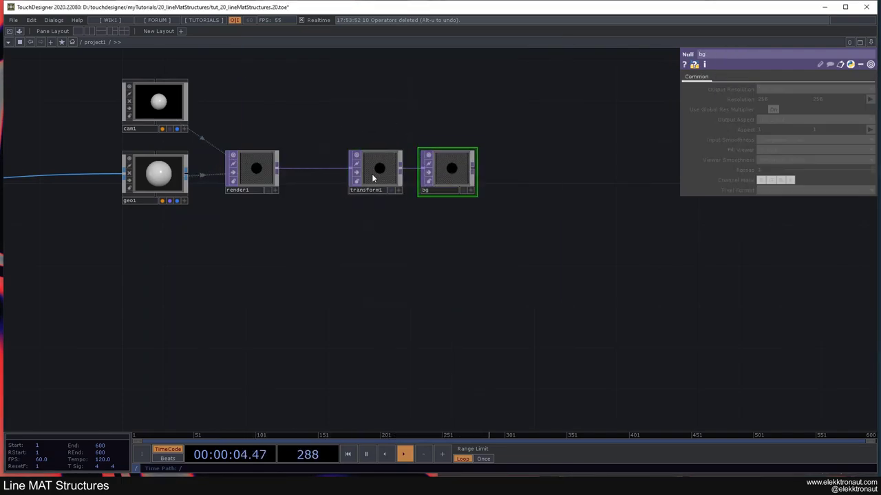
- Set the Transform TOP's background color alpha to 1 and enable Comp Over Background Color
left_click(371, 178)
left_click(769, 159)
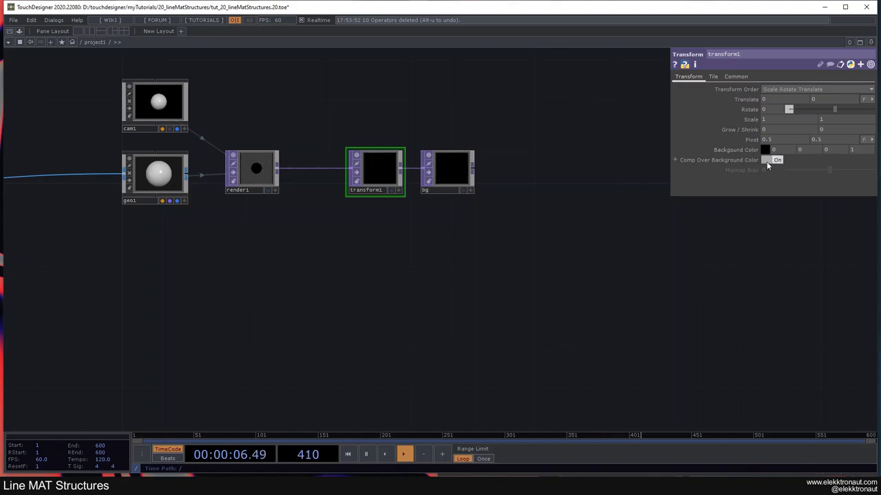
left_click_drag(445, 119, 625, 125)
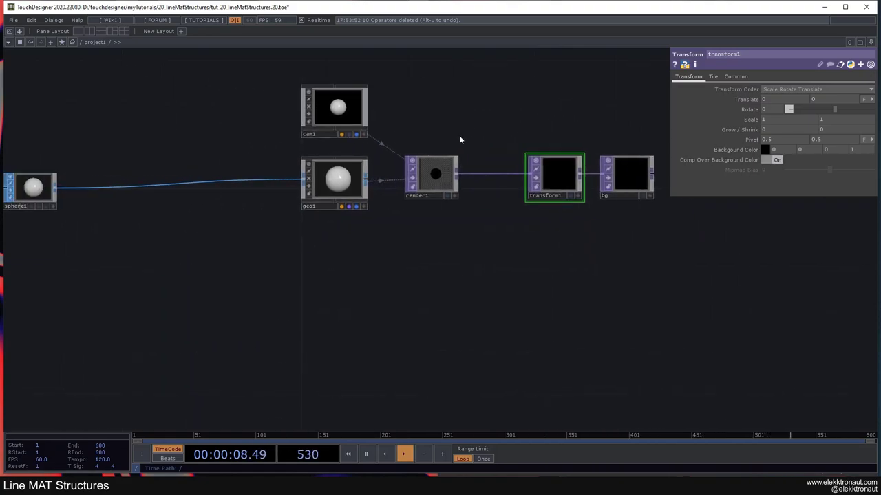
- Add a Line MAT below the geometry node and assign it as the geometry's material
middle_click_drag(379, 255, 478, 244)
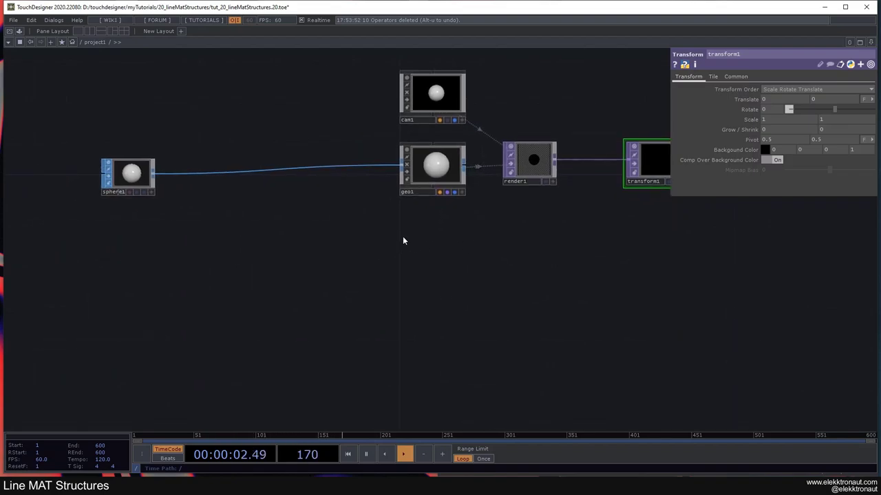
key("Tab")
left_click(367, 121)
type("l")
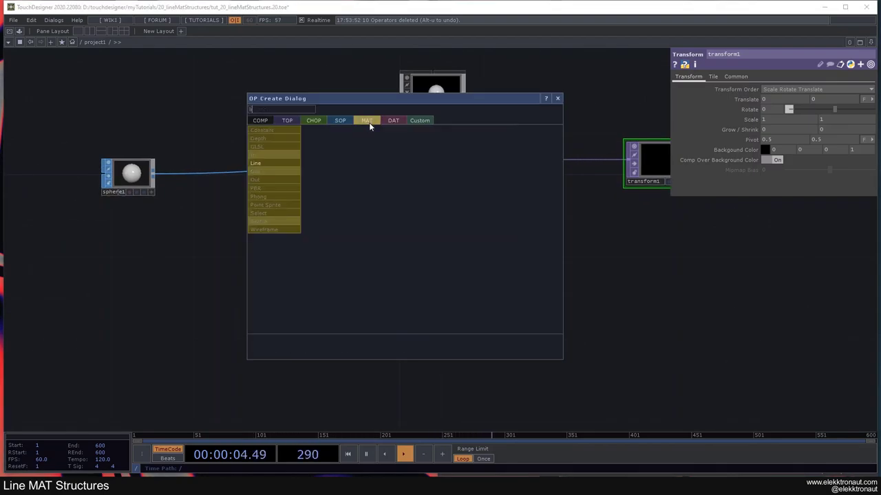
left_click(264, 163)
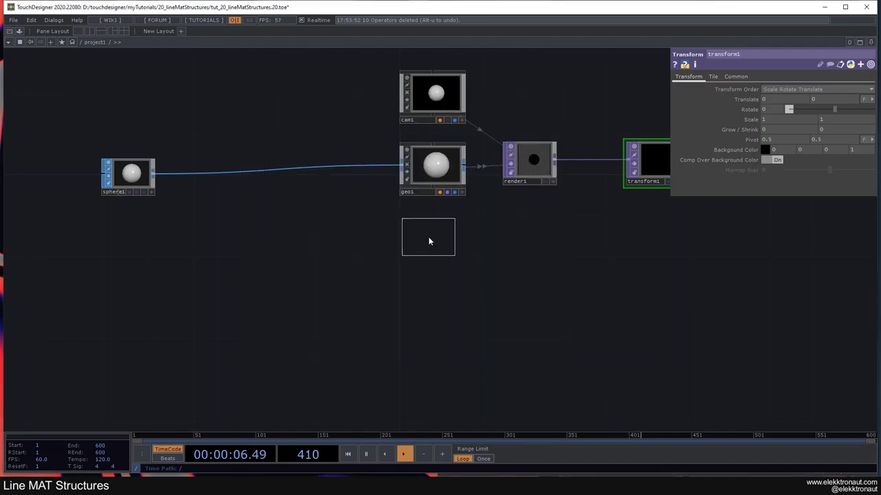
left_click(428, 241)
left_click_drag(428, 237, 416, 149)
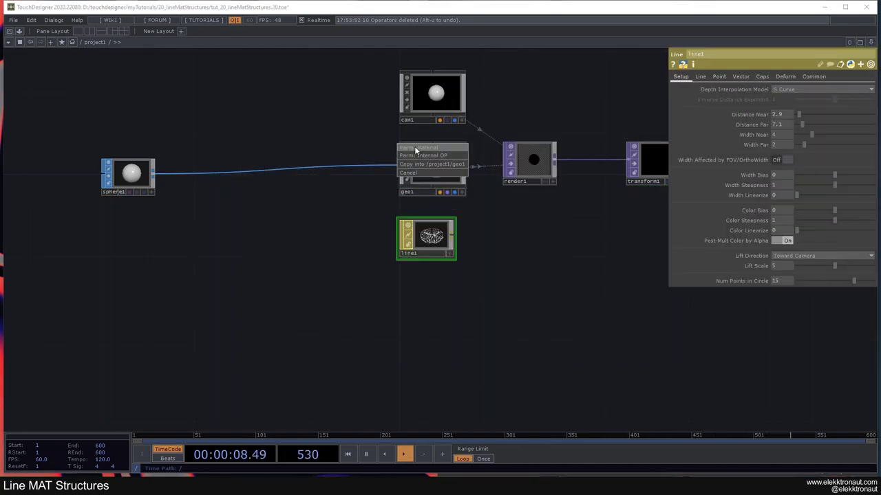
left_click(417, 148)
- Display the output of the bg Null TOP as the network background
left_click_drag(571, 226, 307, 251)
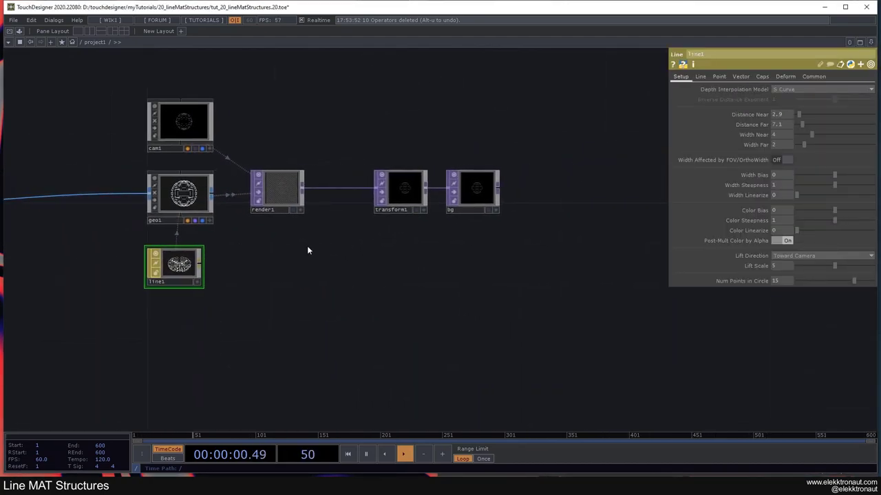
left_click(487, 212)
left_click_drag(374, 256, 618, 222)
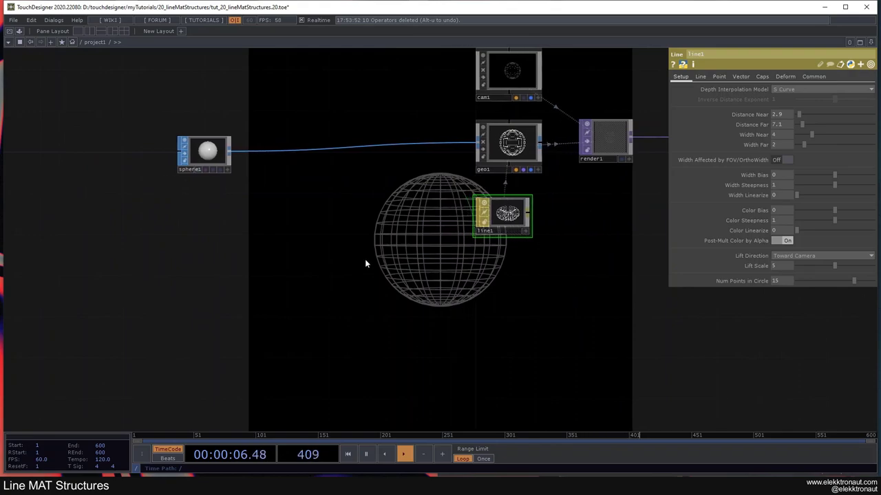
- Switch the Sphere SOP's node viewer to wireframe display
left_click_drag(365, 262, 398, 250)
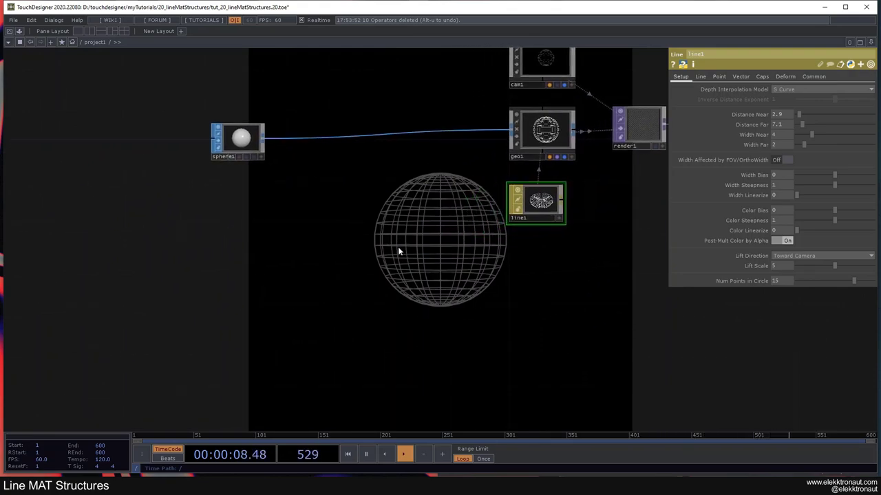
scroll(364, 202, "up", 2)
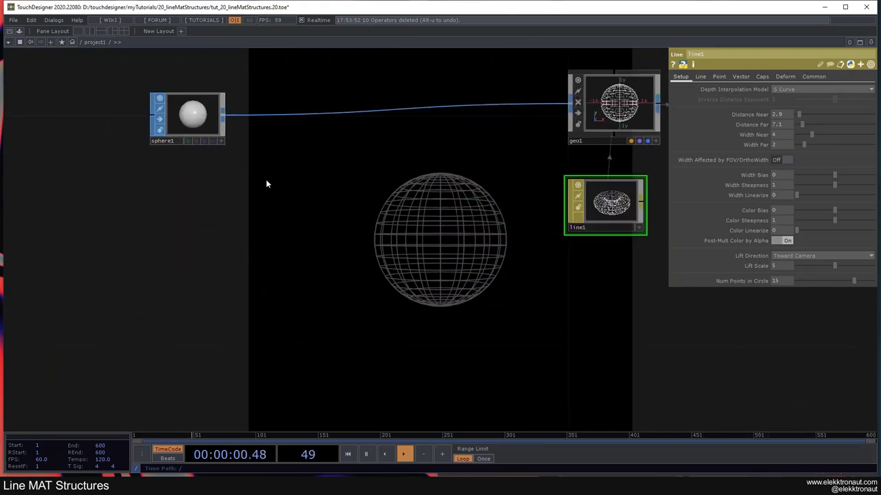
left_click_drag(225, 159, 231, 169)
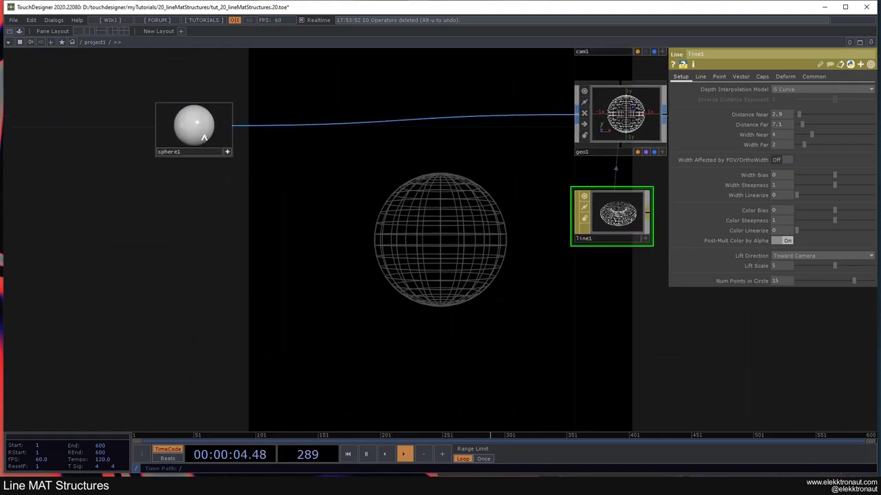
key("w")
scroll(124, 89, "up", 5)
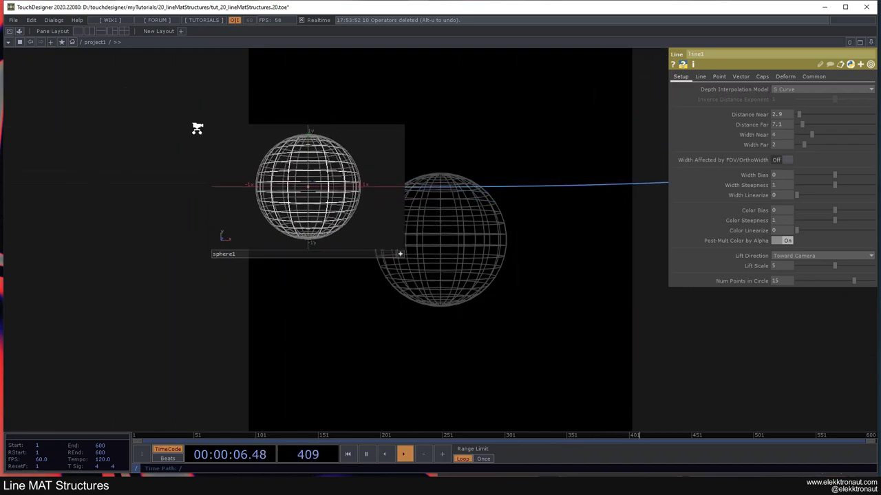
scroll(195, 125, "down", 5)
scroll(272, 176, "down", 4)
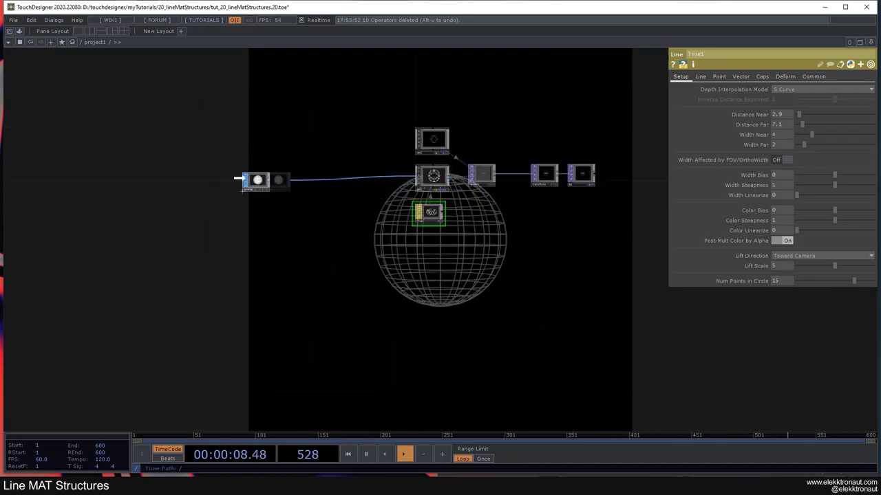
scroll(413, 220, "up", 3)
- Set the Line MAT's Distance Far to 10.8, Width Near to 1.3 and Width Far to 1.4
left_click_drag(349, 219, 333, 118)
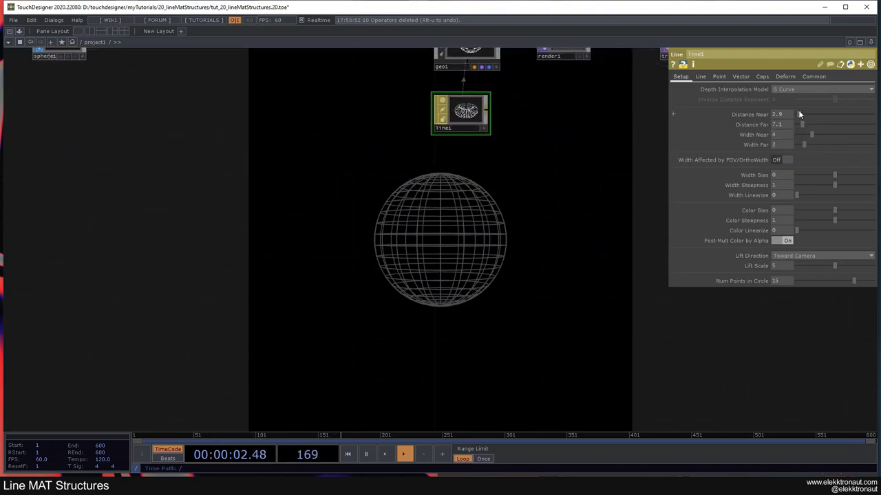
left_click_drag(800, 122, 804, 146)
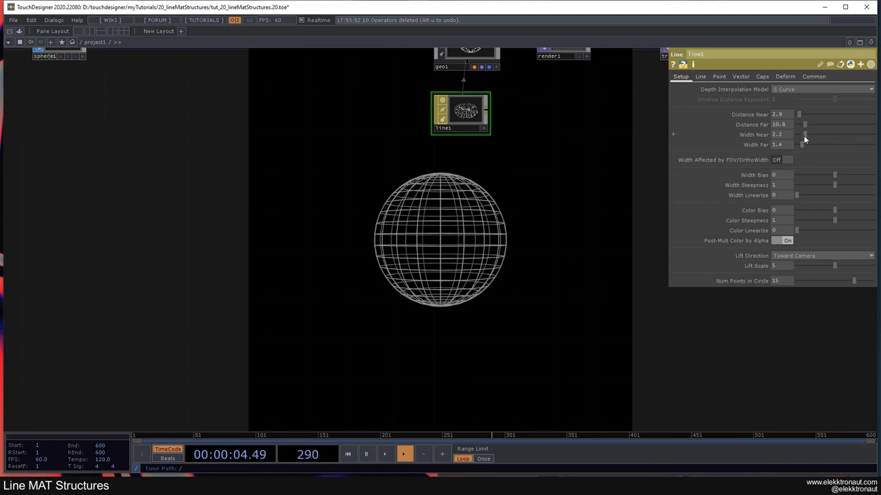
left_click_drag(803, 135, 794, 144)
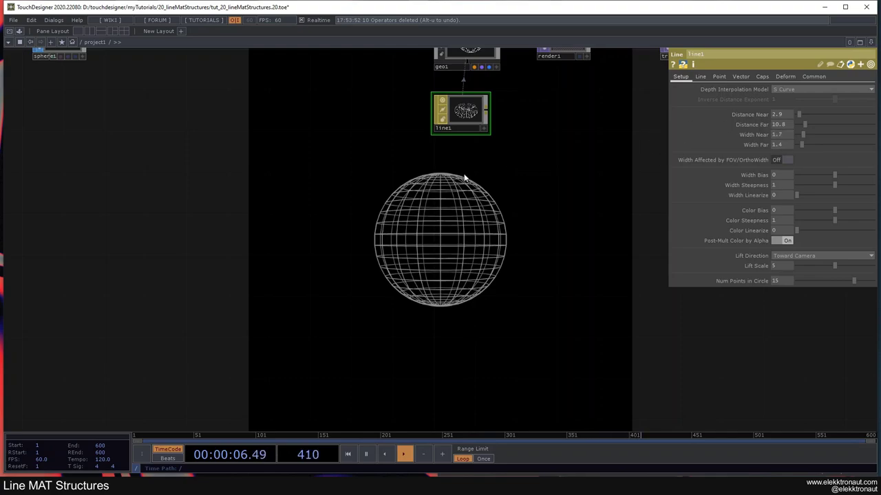
scroll(407, 202, "down", 3)
left_click_drag(372, 186, 396, 205)
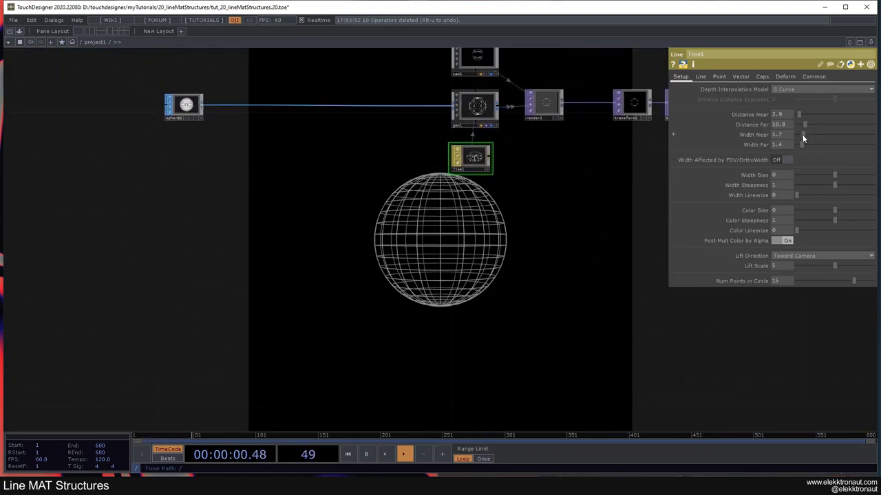
left_click_drag(801, 135, 802, 136)
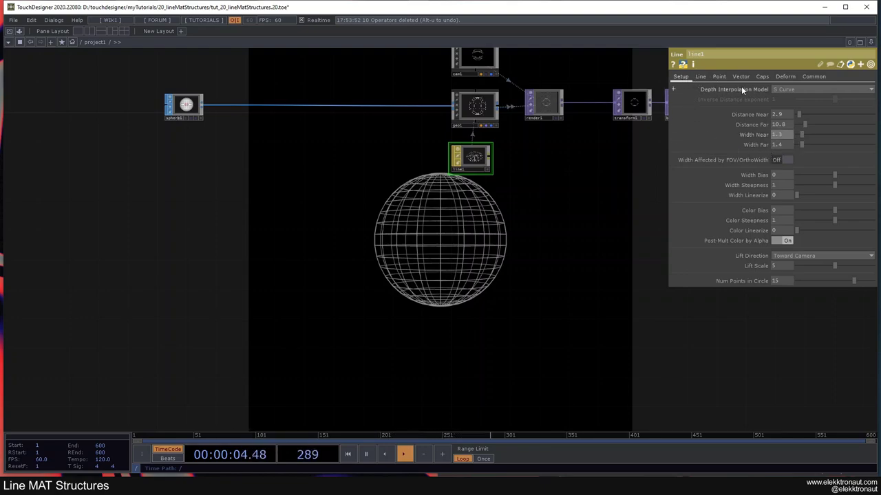
- Set both the Line Near Color and the Line Far Color of the Line MAT to white
left_click(699, 76)
left_click(777, 155)
left_click(846, 123)
left_click(848, 94)
left_click(781, 185)
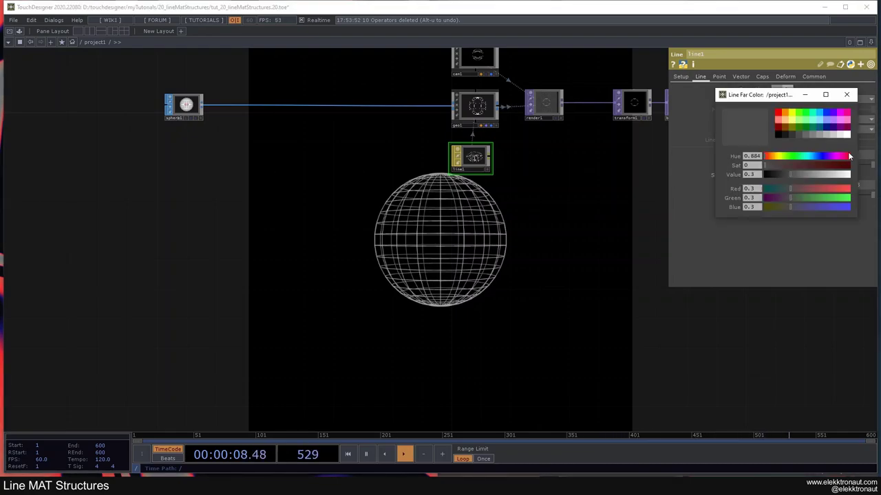
left_click(847, 136)
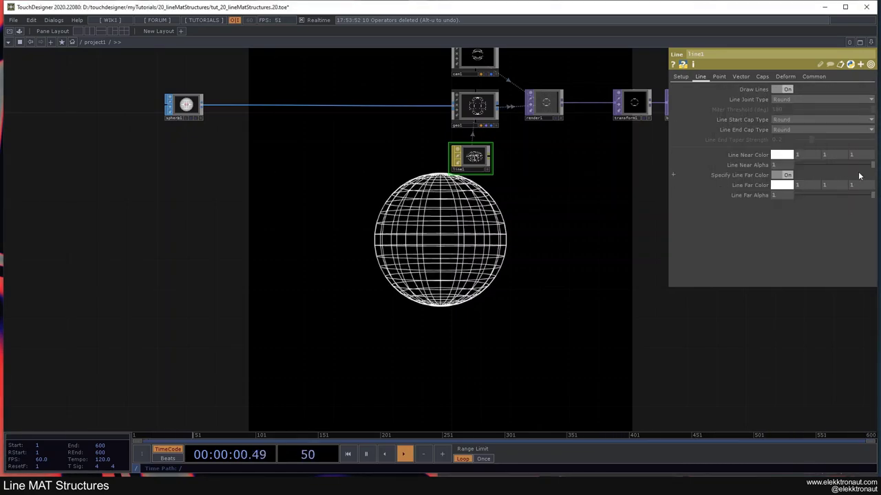
- Enable Blending (Transparency) and disable Depth Test on the Line MAT
left_click(812, 77)
left_click(776, 88)
left_click(777, 150)
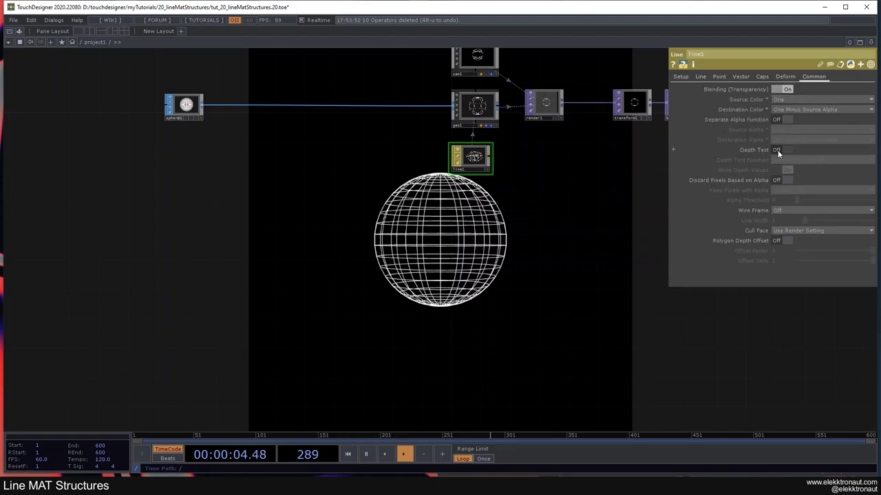
- Lower the Line MAT's Line Near Alpha to 0.536 and Line Far Alpha to 0.139
left_click(701, 77)
left_click_drag(874, 168, 841, 169)
left_click_drag(872, 195, 804, 202)
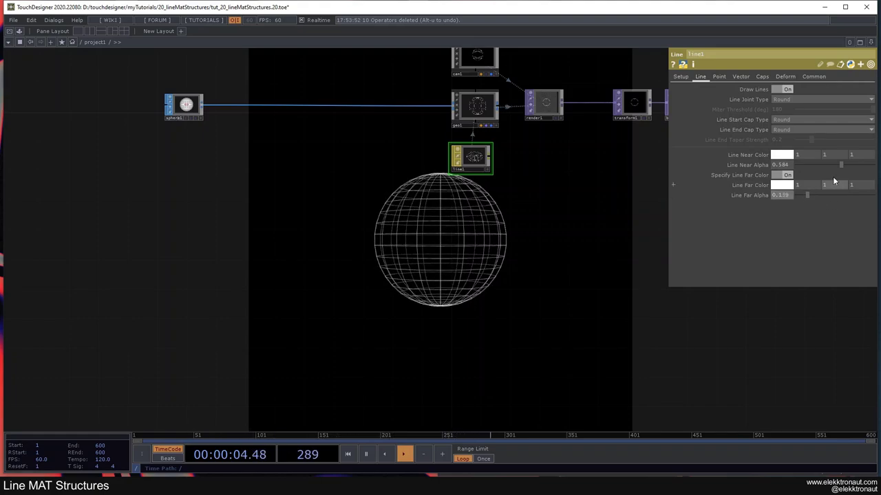
left_click_drag(831, 164, 840, 169)
- Enable Draw Points on the Line MAT and set the Point Size Multiplier to 4
mouse_move(391, 212)
left_mouse_down()
mouse_move(358, 249)
mouse_move(390, 197)
left_mouse_up()
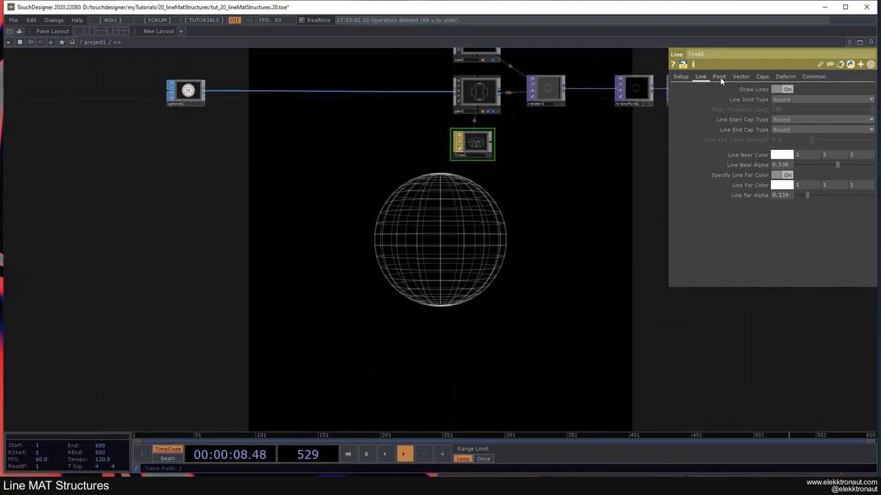
left_click(719, 78)
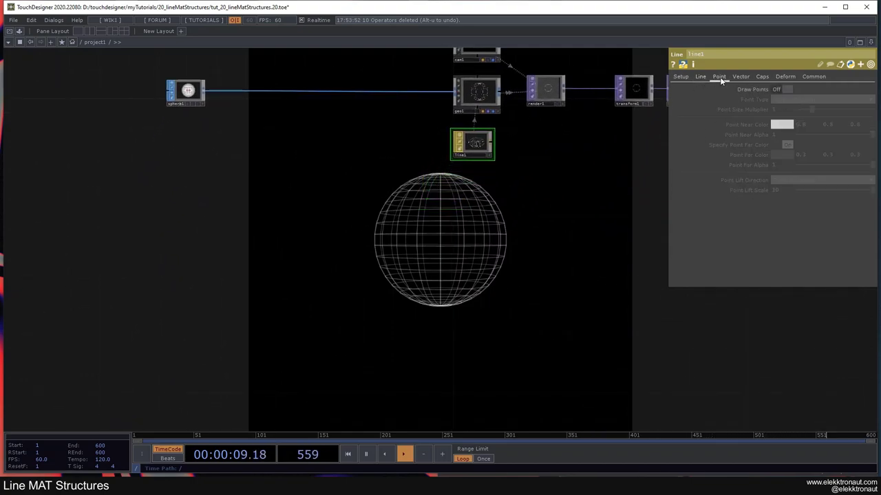
left_click(784, 90)
left_click_drag(813, 109, 874, 110)
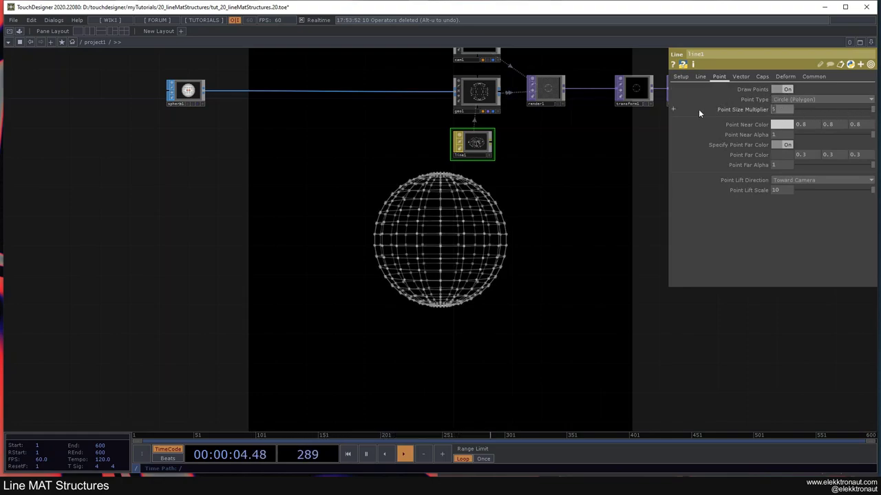
key("Return")
left_click(776, 109)
type("3")
key("Return")
left_click(778, 110)
type("4")
key("Return")
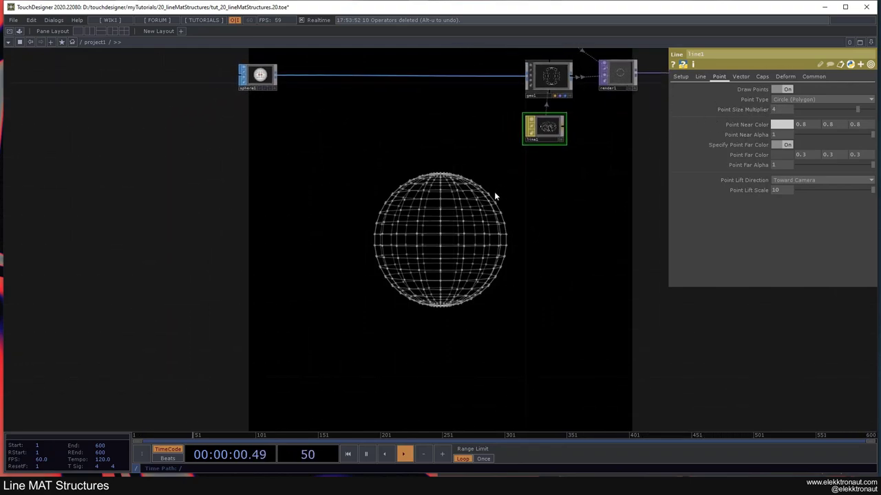
- Make the Line MAT's point near and far colors white, with Point Near Alpha at 0 and Point Far Alpha at 0.187
left_click(787, 125)
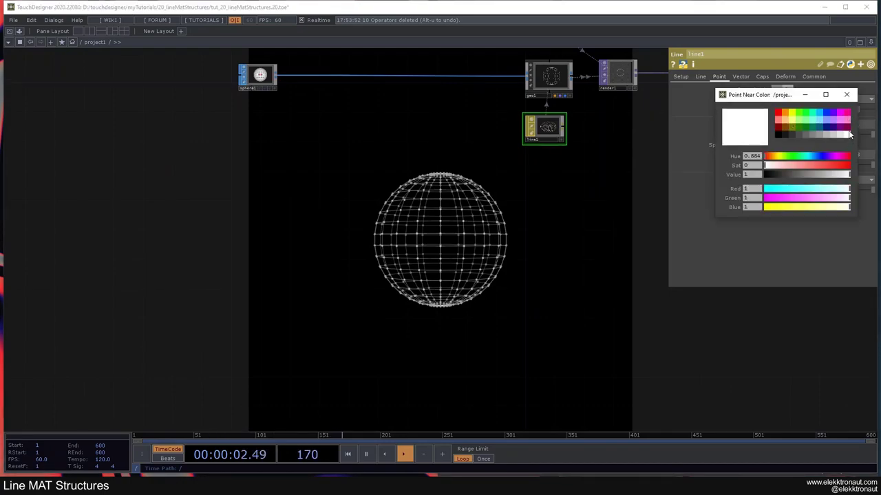
left_click(850, 100)
left_click(779, 153)
left_click(848, 135)
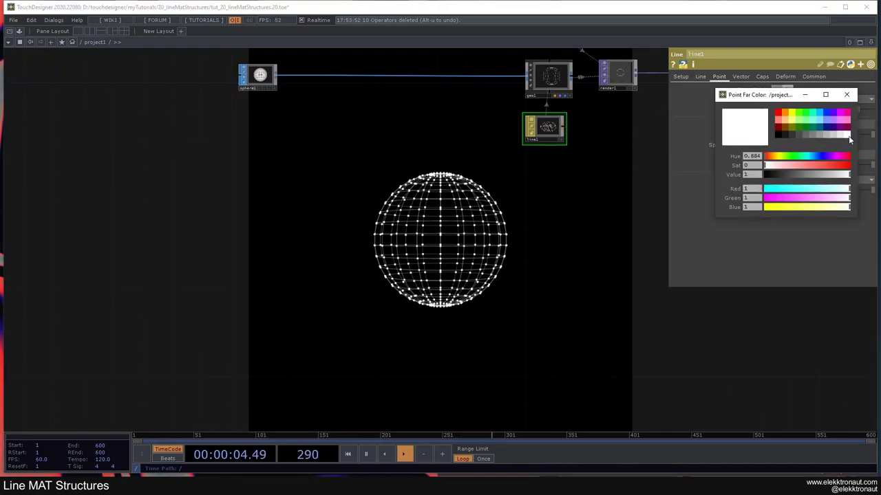
left_click(846, 95)
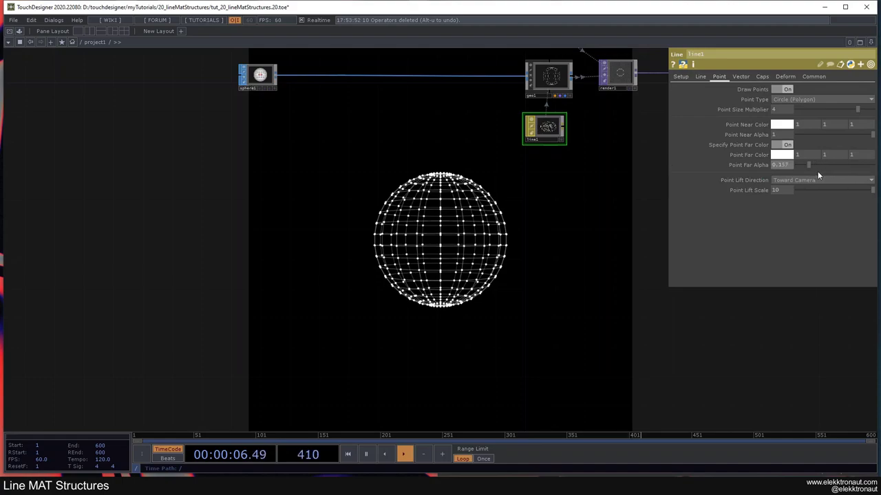
left_click_drag(791, 166, 805, 168)
left_click_drag(871, 135, 798, 136)
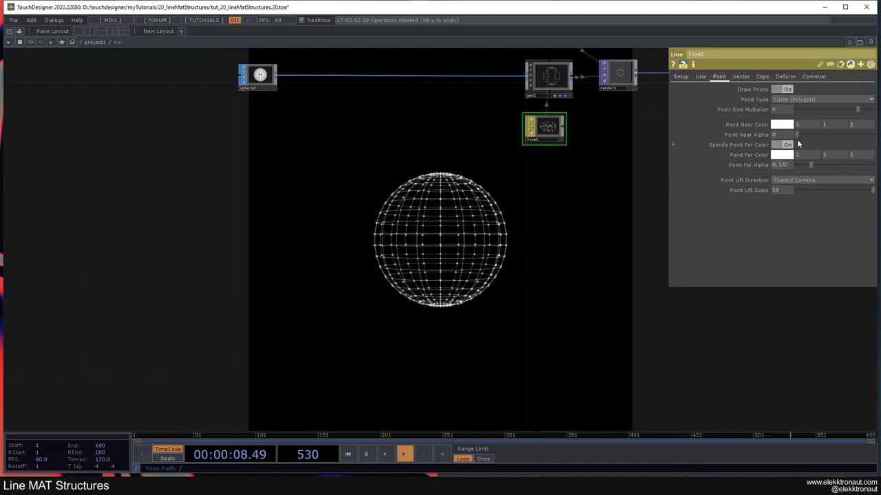
- Set the camera's Z translation to 5
left_click_drag(473, 193, 471, 225)
left_click_drag(503, 110, 454, 167)
left_click(511, 118)
left_click_drag(514, 209, 480, 161)
left_click_drag(442, 216, 509, 205)
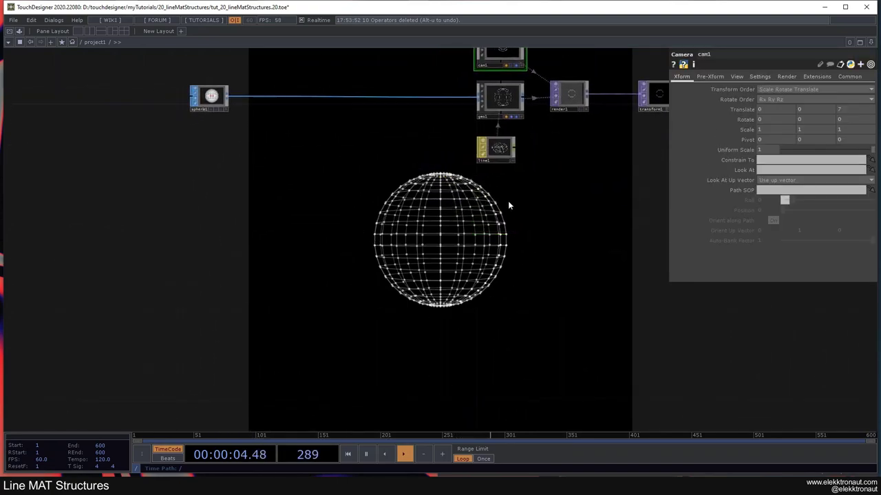
type("5")
key("Return")
left_click_drag(425, 222, 513, 294)
- Animate the geometry's Y rotation with the expression absTime.frame * .2
scroll(330, 195, "up", 2)
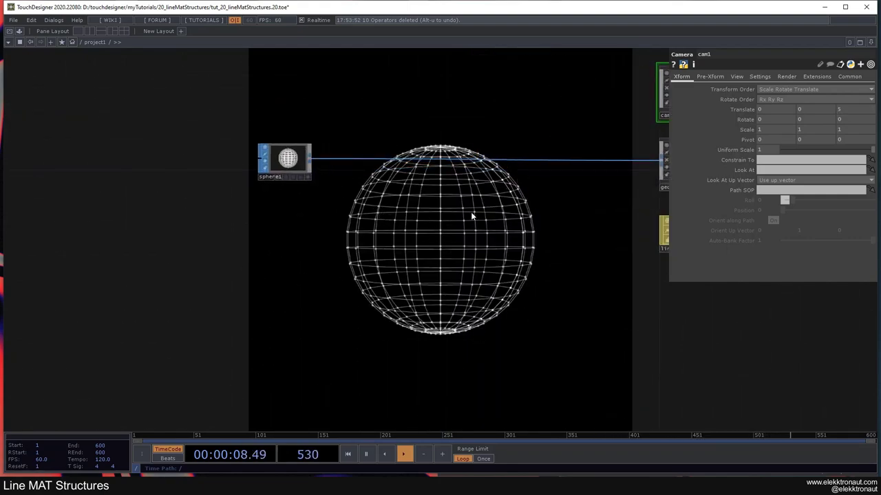
left_click_drag(472, 217, 355, 185)
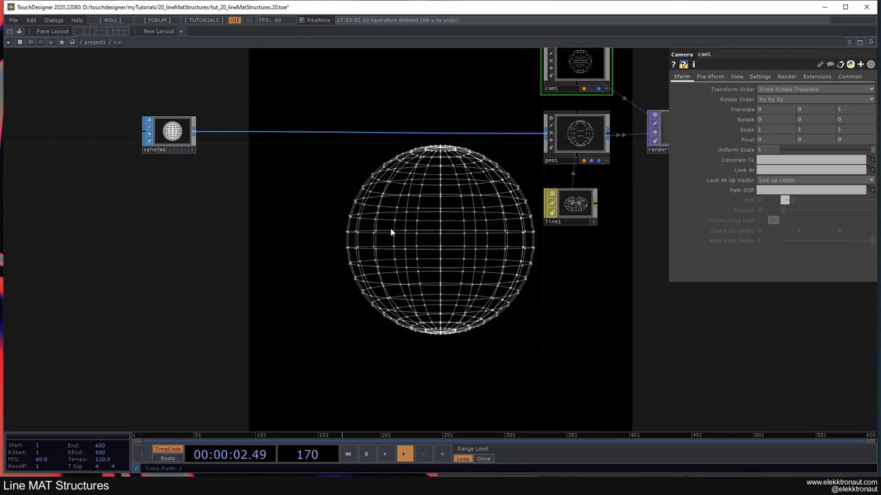
left_click_drag(394, 205, 281, 206)
left_click(622, 173)
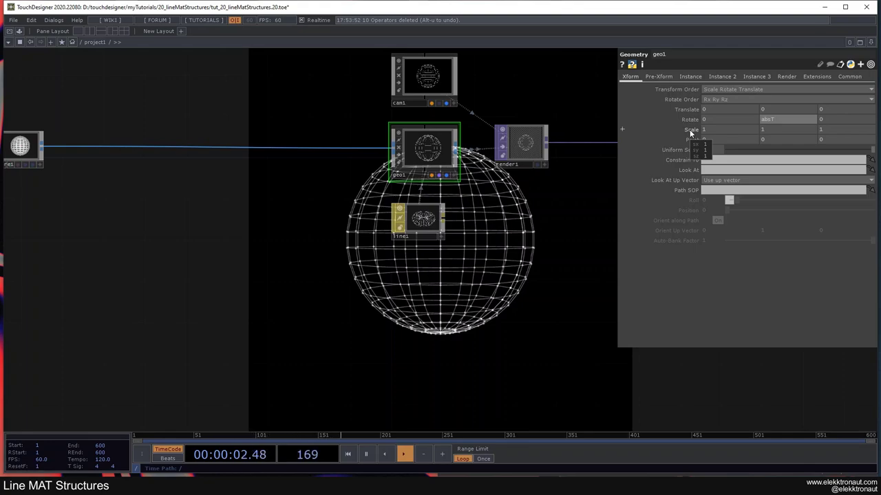
type("absTime.frame *")
key("Return")
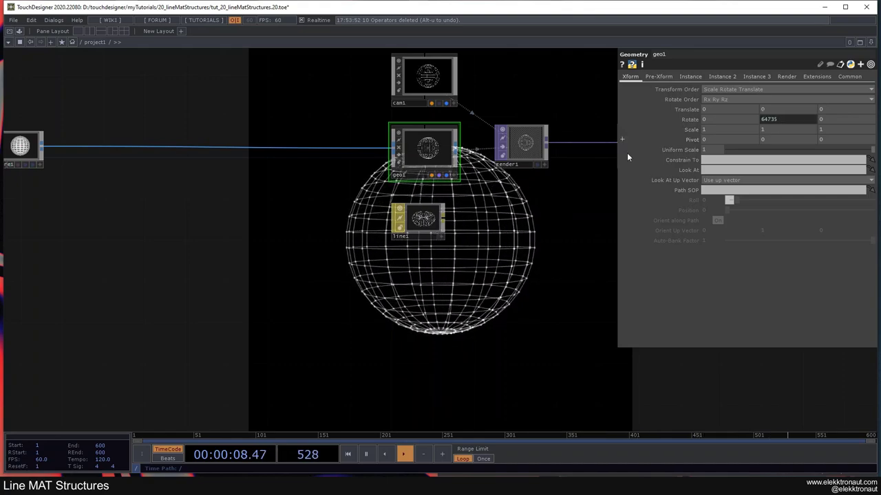
left_click(781, 121)
key("BackSpace")
type("2")
key("Return")
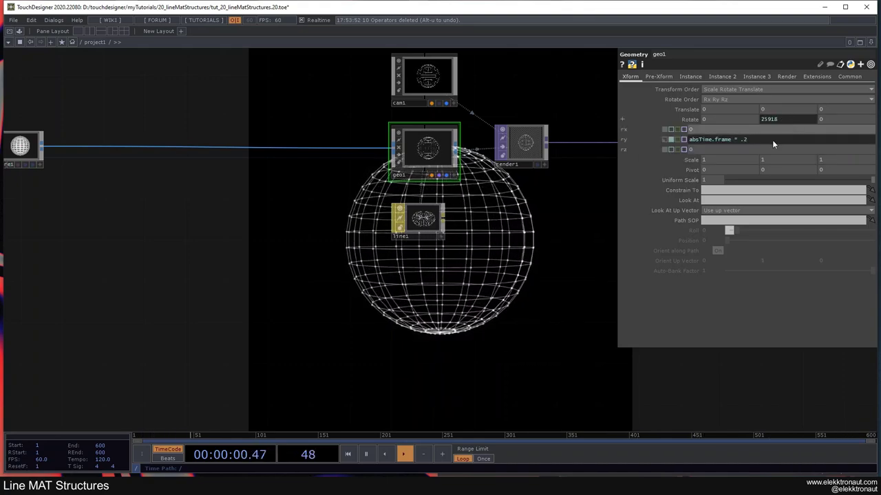
- Turn off the viewer display of the Sphere SOP
left_click_drag(502, 255, 614, 205)
left_click_drag(425, 218, 480, 243)
left_click(184, 121)
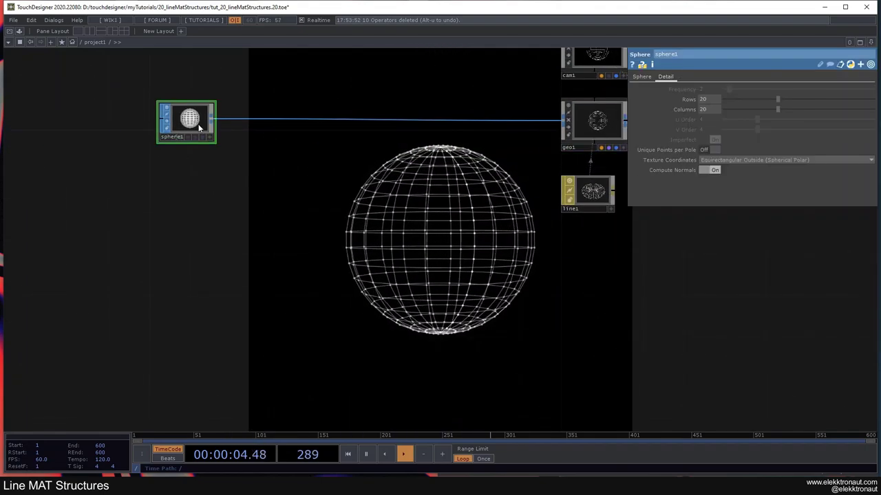
left_click(167, 112)
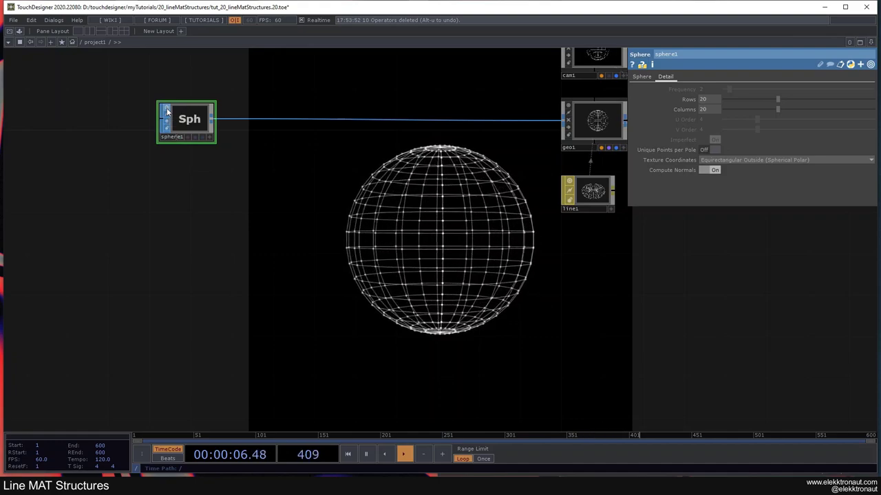
- Try coarser sphere meshes with 3 rows and 4 columns, and with 32 rows and 3 columns
left_click(642, 76)
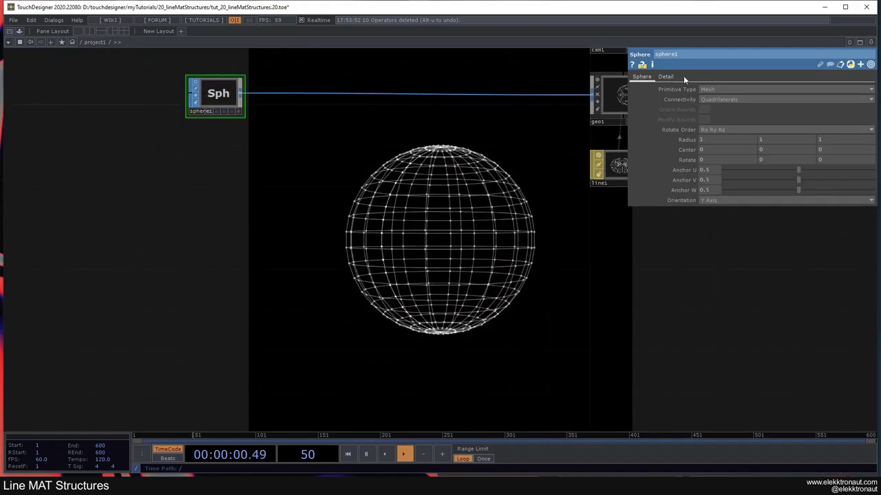
left_click(666, 77)
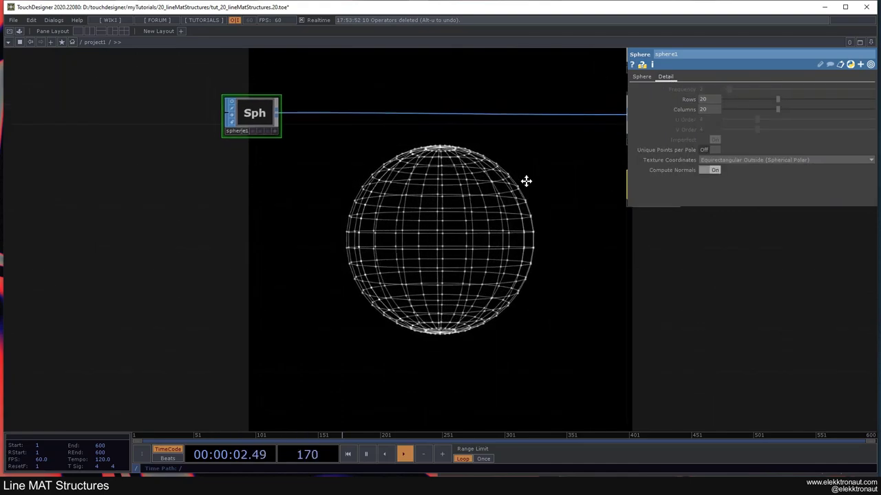
left_click_drag(757, 100, 711, 102)
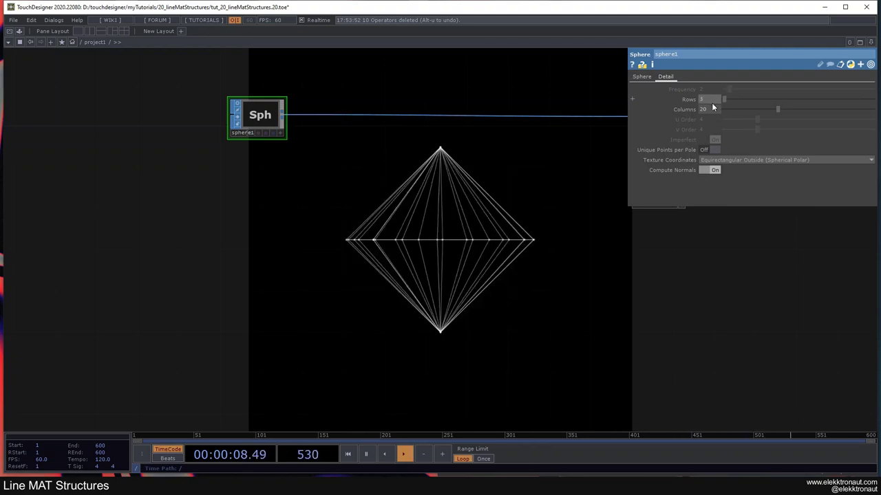
left_click_drag(769, 112, 727, 114)
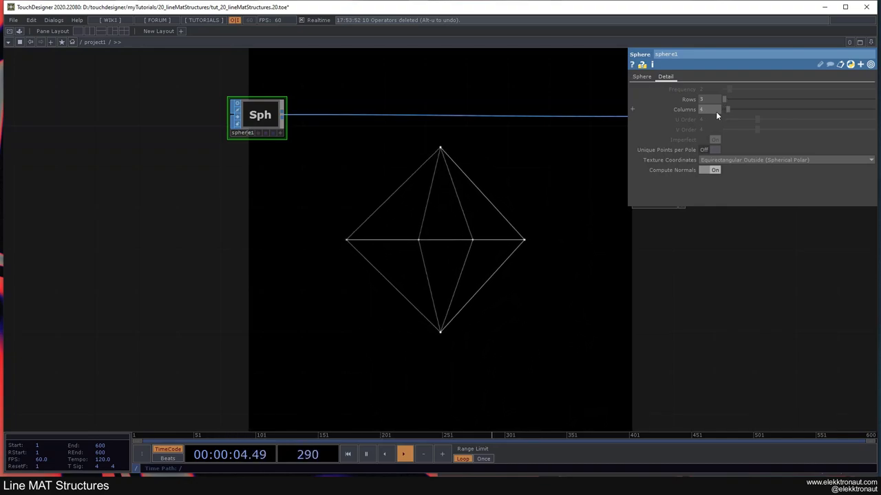
left_click_drag(720, 113, 817, 118)
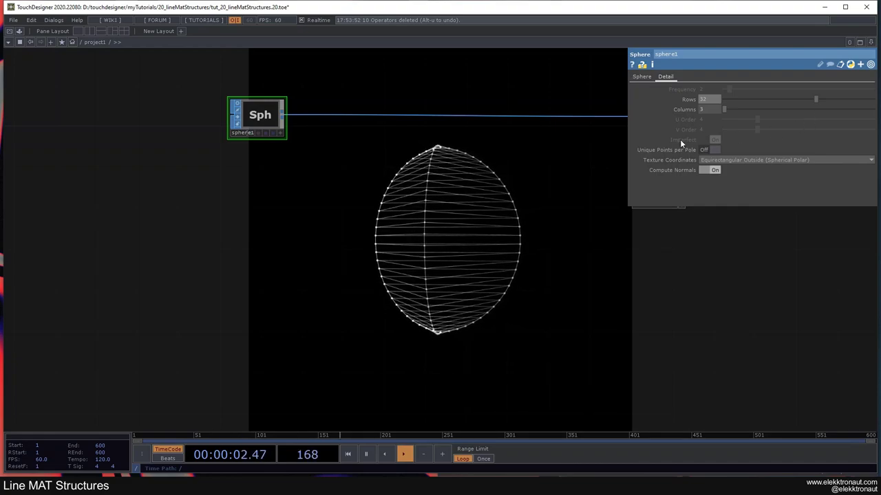
scroll(467, 195, "down", 2)
scroll(381, 199, "up", 2)
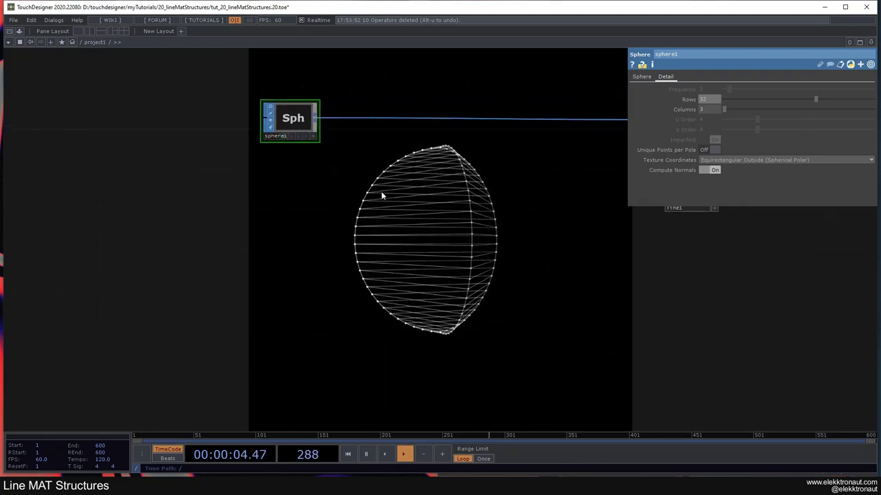
mouse_move(724, 109)
left_mouse_down()
mouse_move(781, 111)
mouse_move(708, 116)
left_mouse_up()
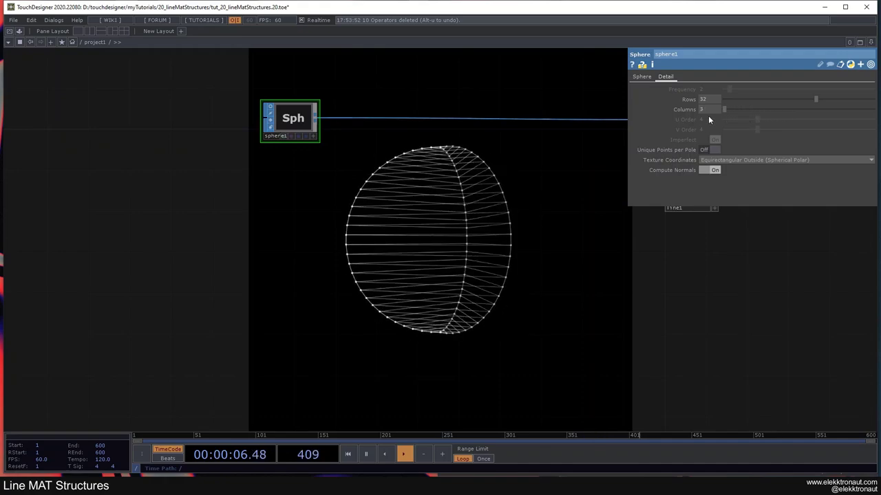
- Set both the rows and the columns of the sphere back to 20
scroll(189, 228, "down", 3)
scroll(213, 233, "up", 1)
left_click_drag(215, 231, 451, 230)
scroll(451, 229, "up", 2)
type("2")
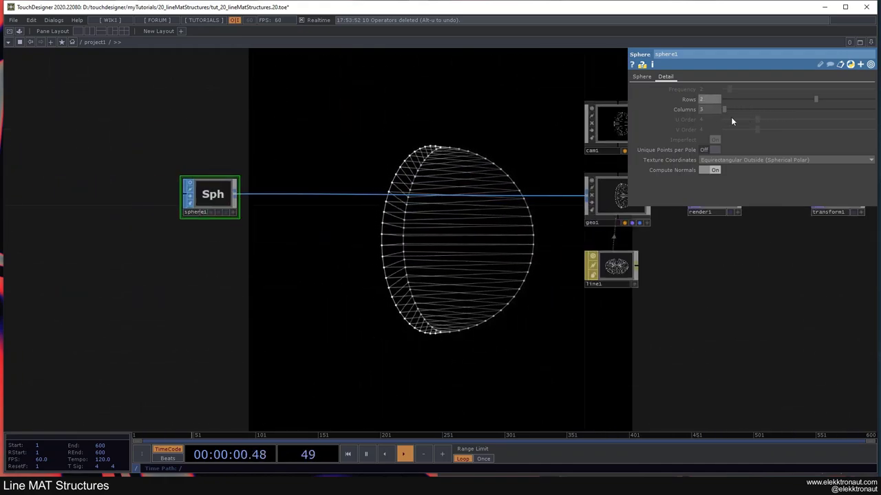
type("0")
key("Return")
type("20")
key("Return")
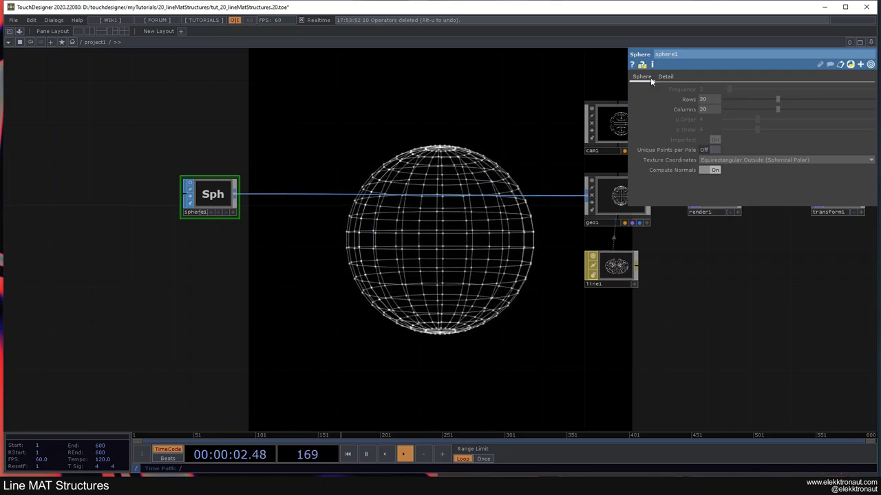
- Try the sphere with primitive type Polygon and vary its Frequency value
left_click(641, 77)
left_click(715, 89)
left_click(711, 106)
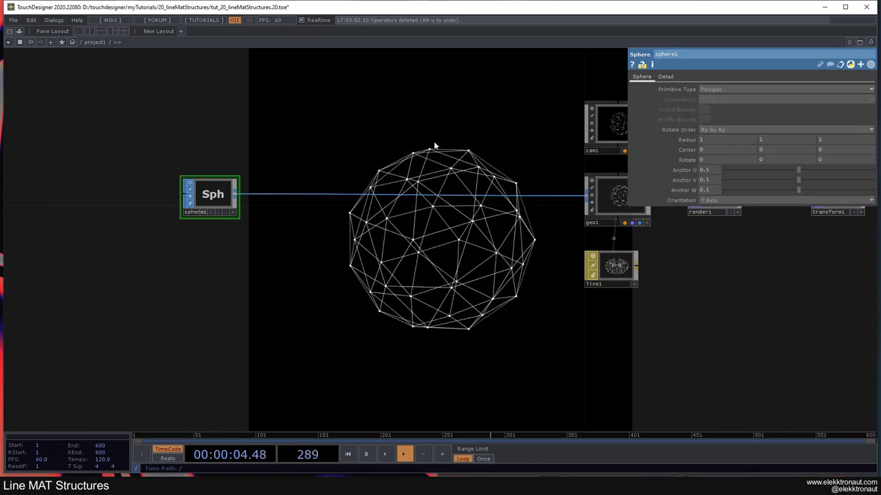
left_click_drag(433, 141, 516, 110)
left_click(665, 77)
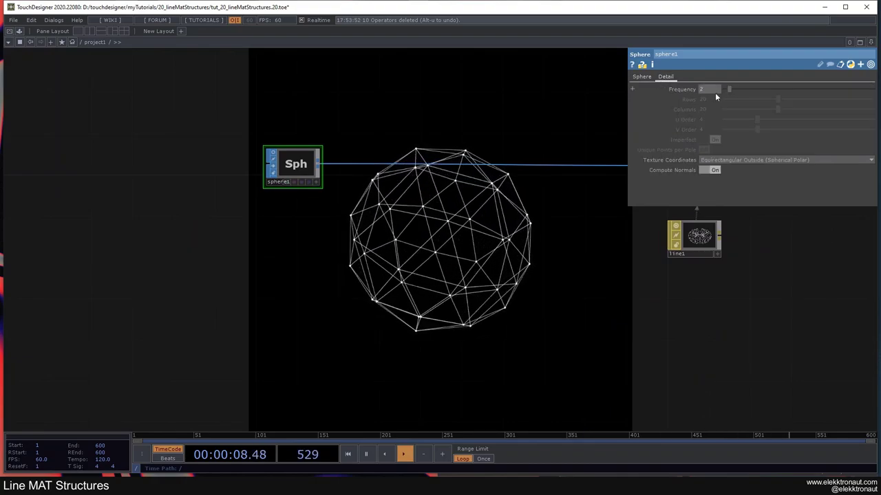
left_click_drag(730, 88, 845, 102)
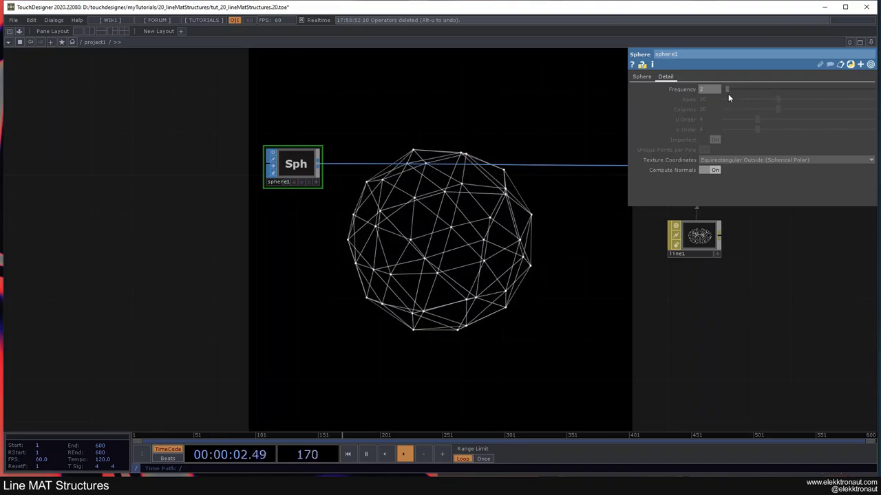
- Try the sphere with primitive type Bezier and return it to Mesh
left_click(643, 76)
left_click(738, 89)
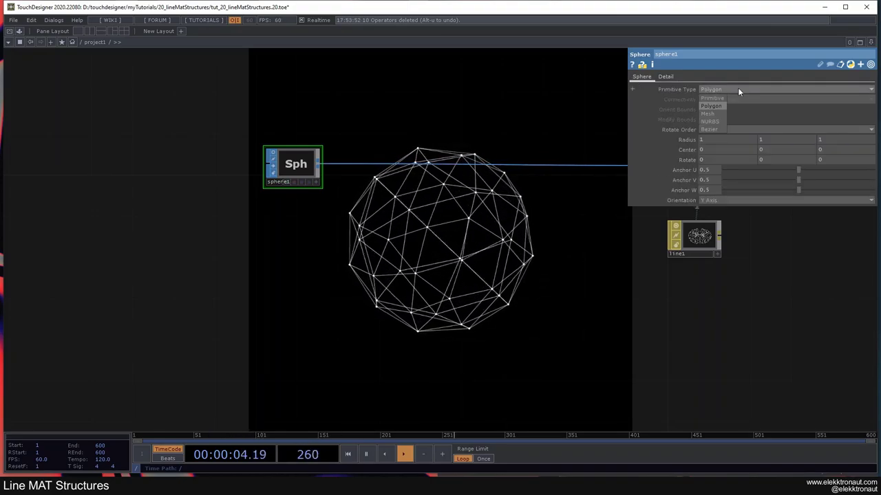
left_click(714, 120)
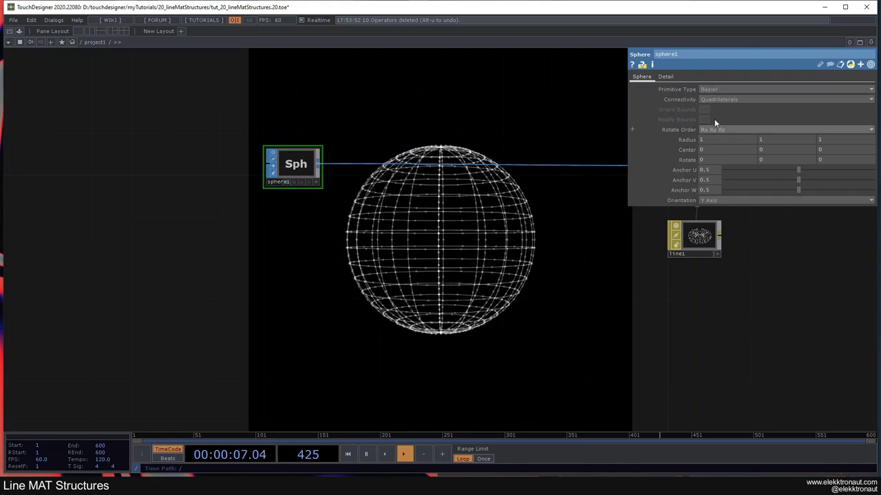
left_click(714, 91)
left_click(714, 112)
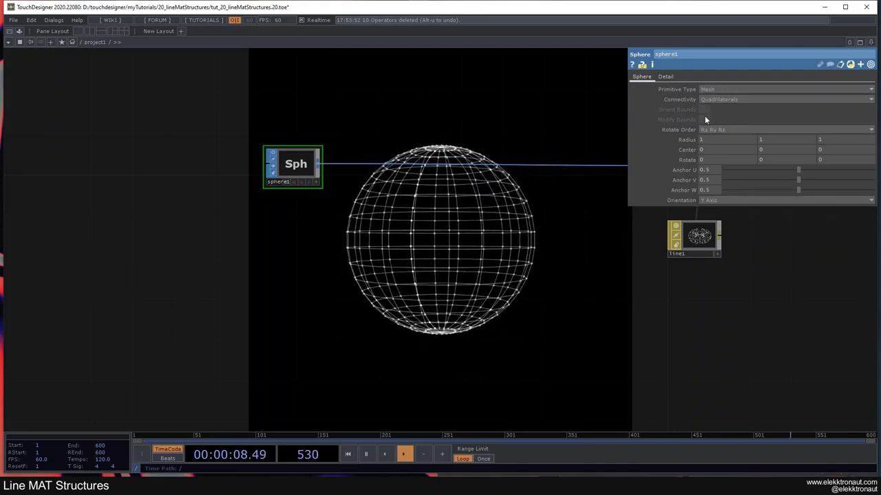
left_click(667, 76)
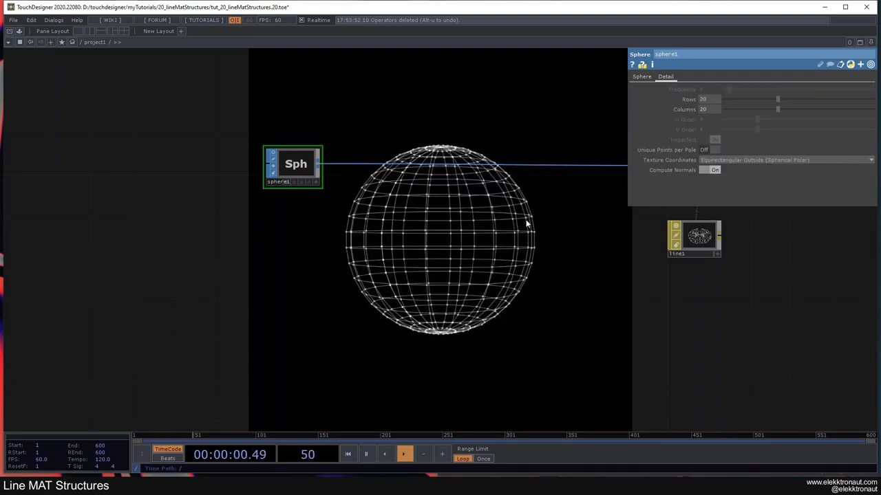
- Move the sphere operator farther from the Geometry COMP to make room between them
left_click_drag(526, 224, 407, 210)
left_click_drag(181, 153, 109, 153)
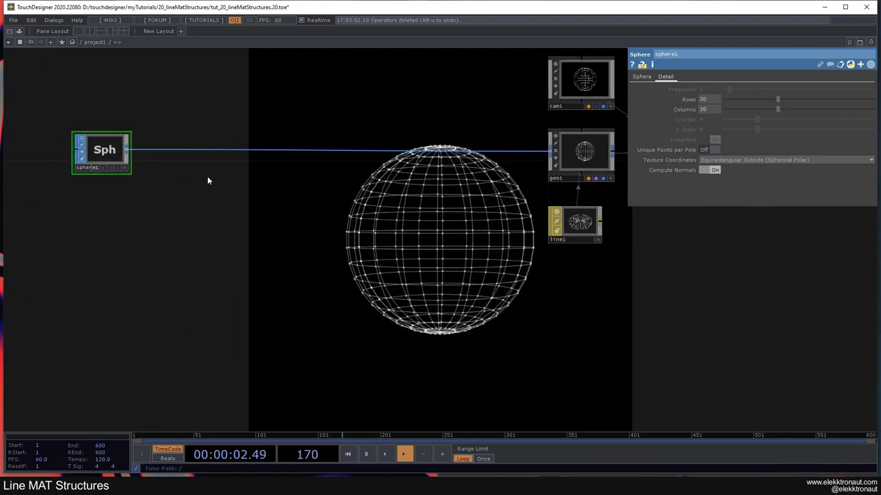
left_click_drag(208, 180, 231, 183)
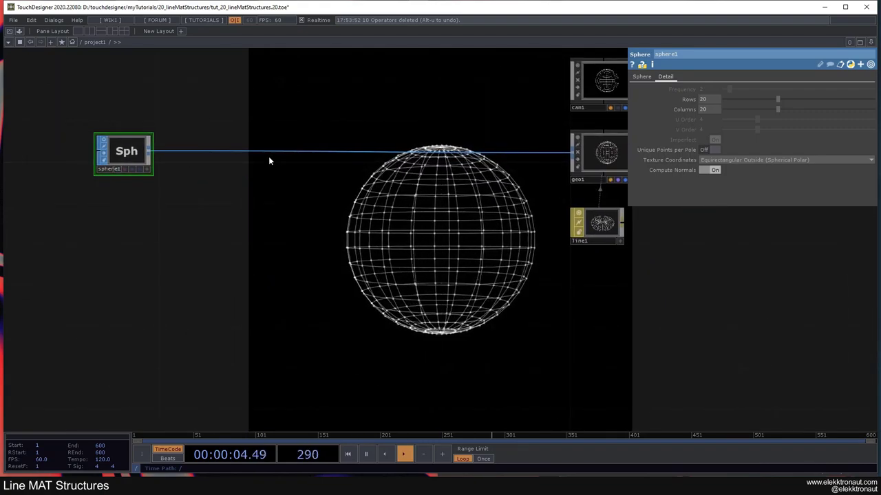
right_click(232, 151)
left_click(240, 141)
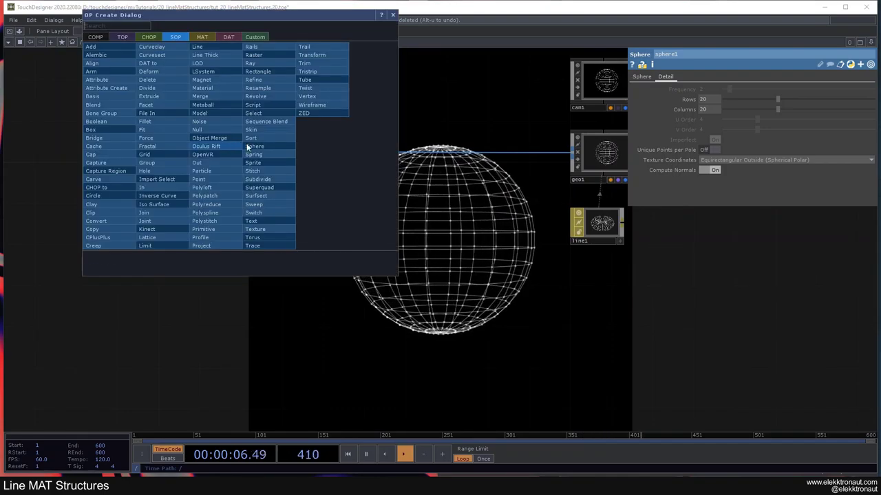
left_click(247, 147)
key("ctrl+z")
- Turn off the viewer displays of the camera, the geometry and the Line MAT together
left_click_drag(416, 233, 362, 251)
right_click_drag(451, 75, 563, 253)
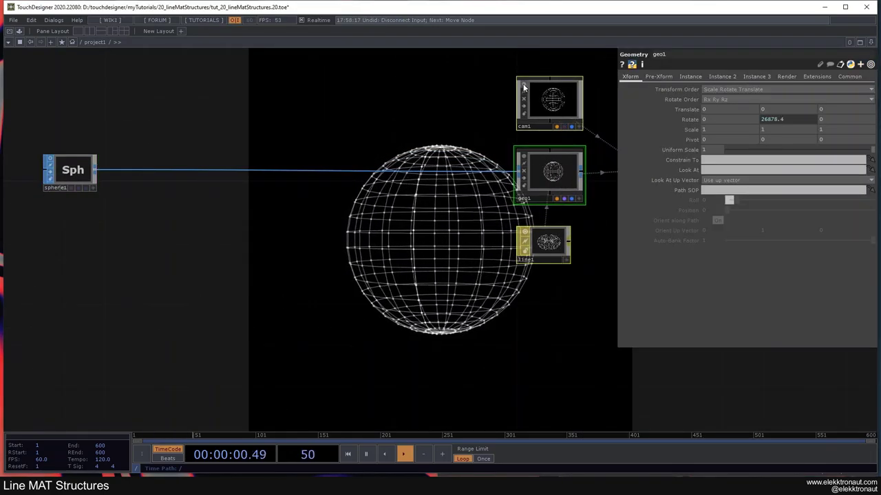
left_click(523, 84)
left_click(375, 122)
left_click_drag(345, 142, 408, 133)
- Insert a Noise SOP on the connection between the sphere and the Geometry COMP
right_click(210, 164)
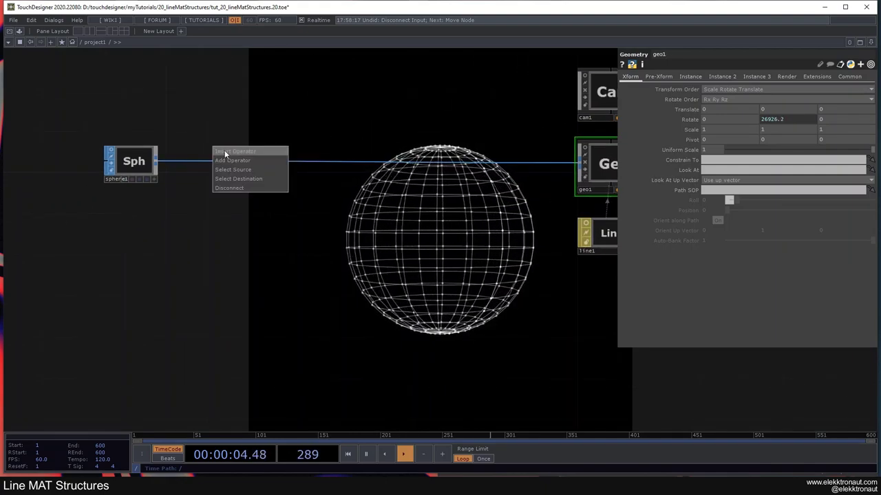
left_click(224, 150)
type("noi")
left_click(202, 130)
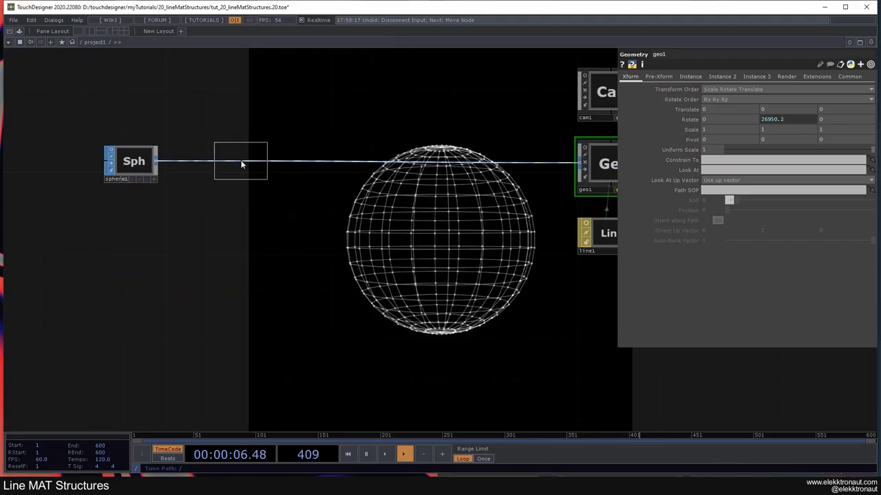
left_click(240, 163)
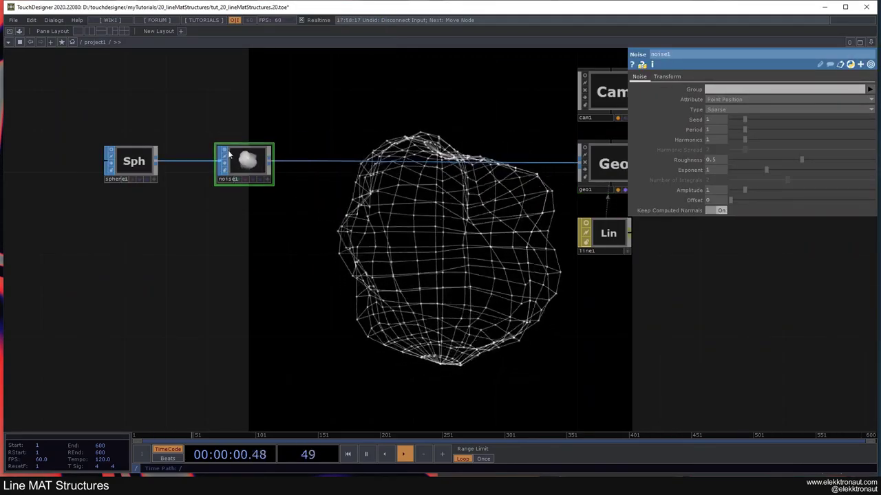
left_click_drag(373, 225, 373, 199)
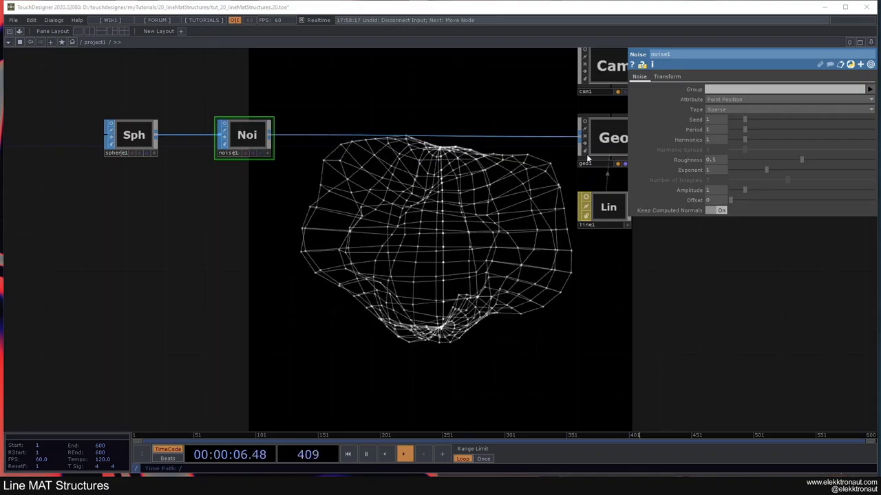
- Set the Noise SOP's Period to 4
left_click(720, 130)
type("4")
key("Return")
- Set the camera's Z translation to 7
left_click_drag(490, 185, 413, 184)
left_click(513, 74)
left_click(848, 110)
type("7")
key("Return")
- Set the Noise SOP's Amplitude to 3
left_click_drag(289, 202, 394, 196)
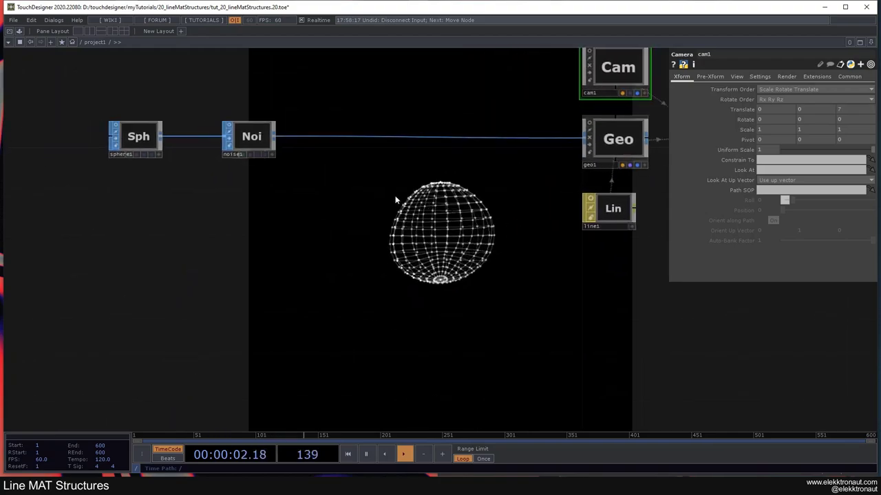
left_click(252, 137)
left_click_drag(484, 223, 476, 188)
left_click(761, 190)
type("3")
key("Return")
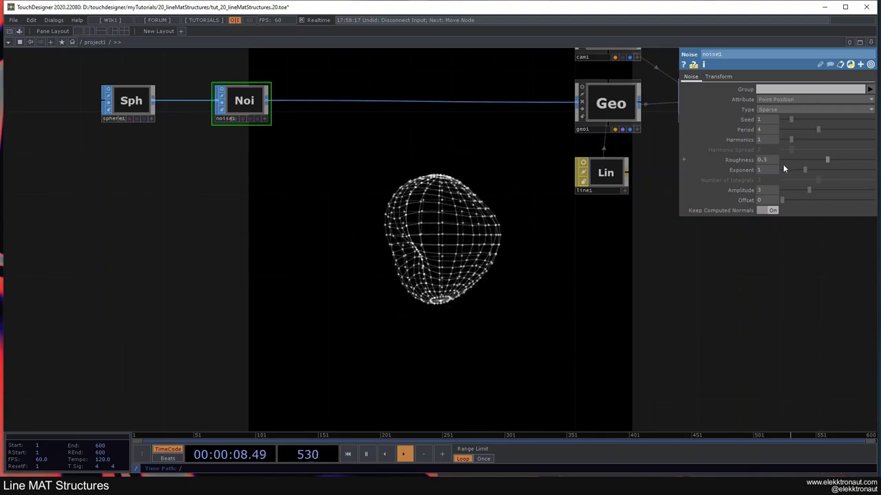
- Set the Noise SOP's Exponent to 0.7
type(".")
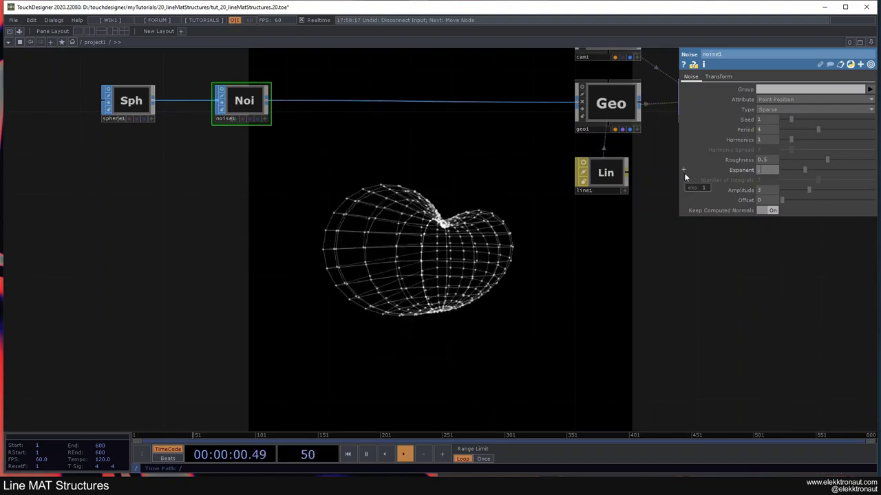
type("7")
key("Return")
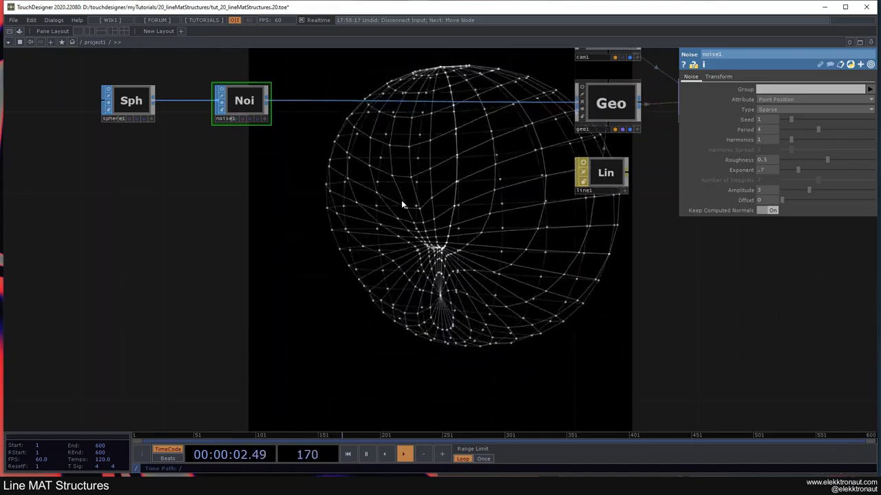
- Try the Noise SOP's Exponent at 1 and undo the change
left_click(773, 172)
type("1")
key("Return")
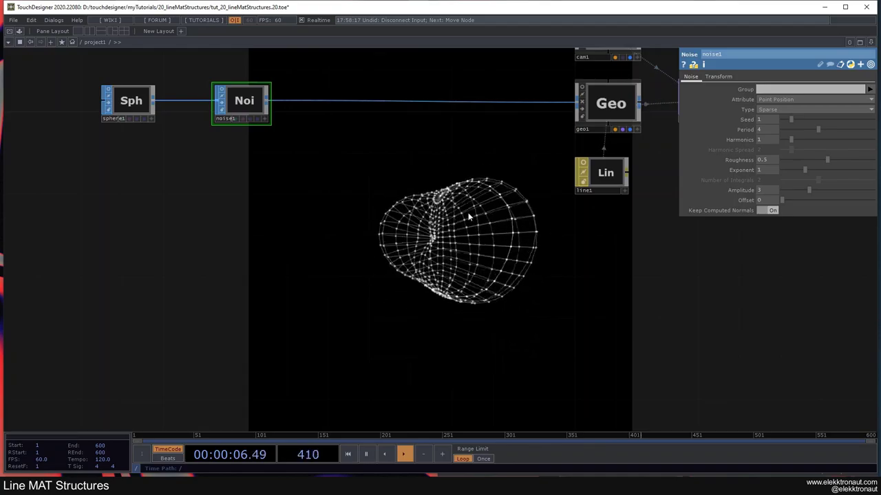
key("ctrl+z")
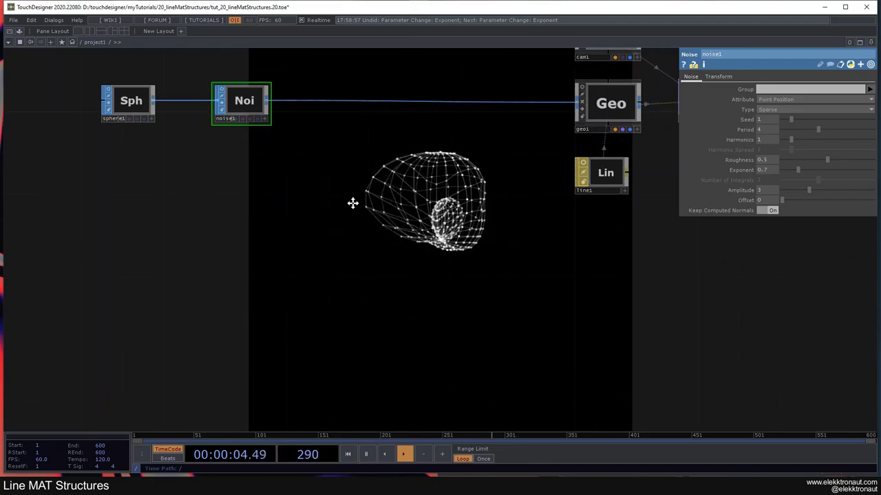
- Insert a Fractal SOP on the connection between the noise and the Geometry COMP
left_click_drag(352, 203, 331, 243)
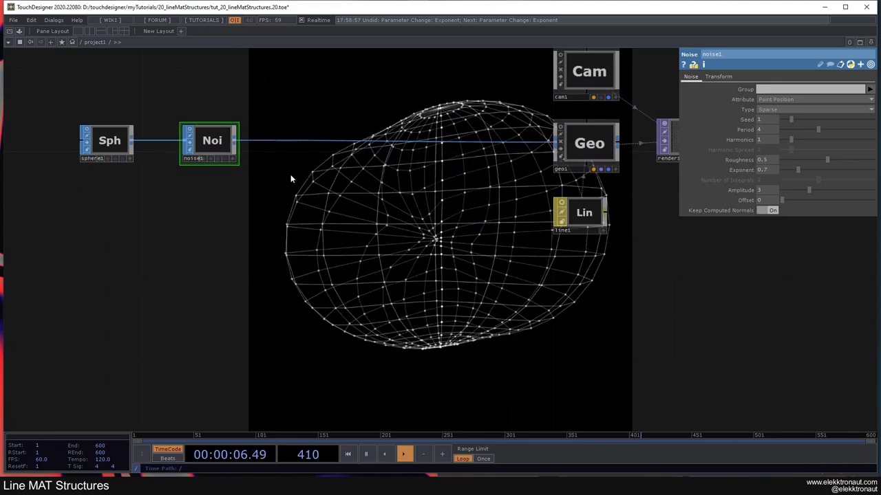
right_click(262, 142)
left_click(278, 136)
type("fr")
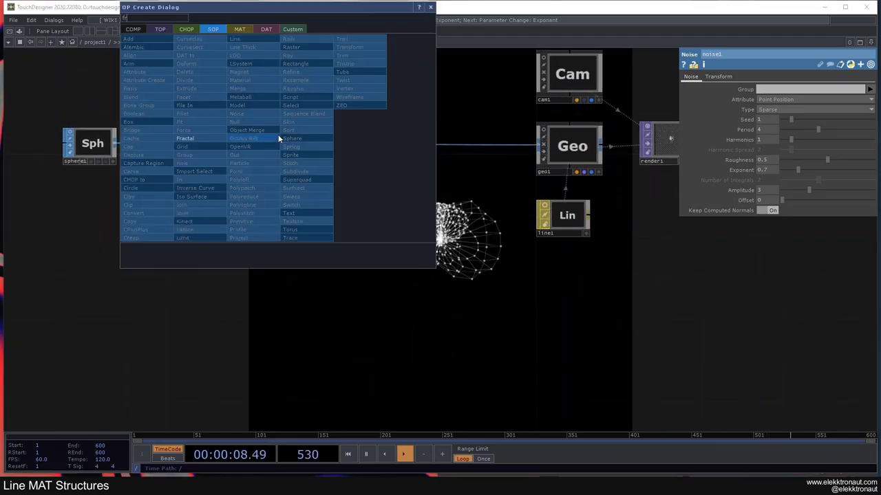
left_click(185, 138)
left_click(291, 146)
- Bypass the Noise SOP and turn off the Fractal SOP's viewer display
left_click_drag(338, 209, 364, 207)
scroll(233, 167, "up", 3)
left_click(225, 162)
left_click(390, 141)
left_click(355, 121)
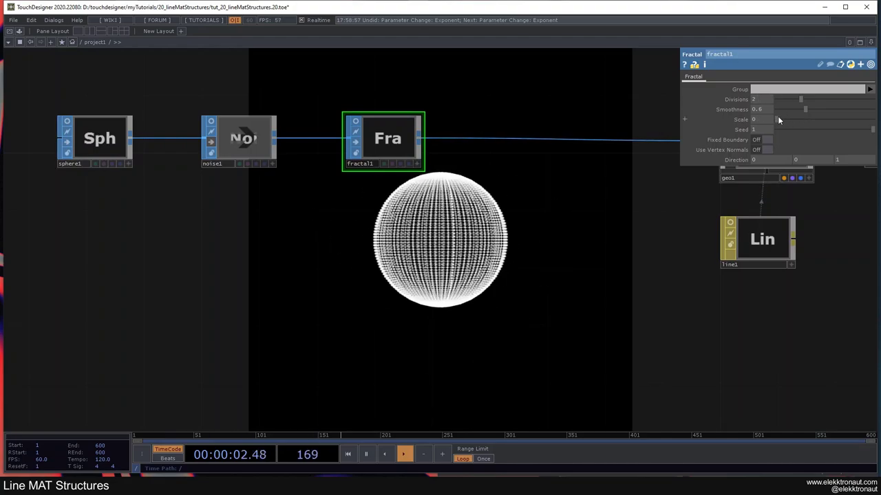
- Set the Fractal SOP's Scale to 0.5 and its Smoothness to 1.5
mouse_move(777, 121)
left_mouse_down()
mouse_move(869, 127)
mouse_move(783, 121)
left_mouse_up()
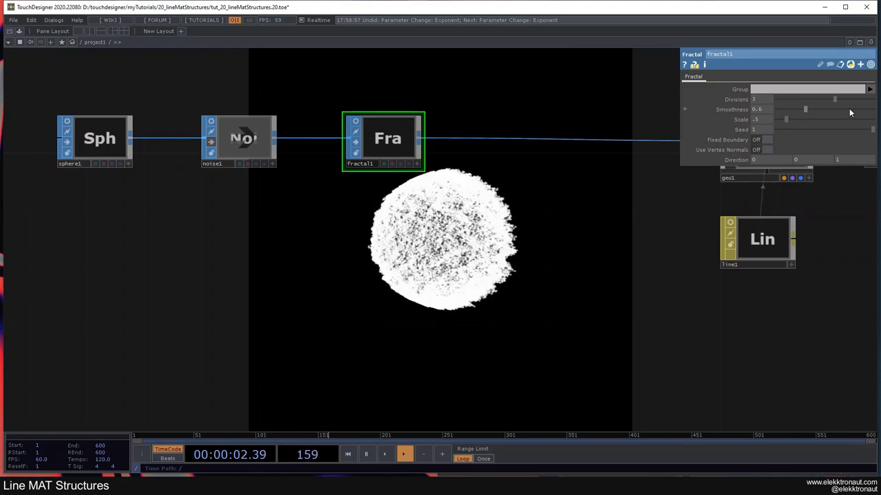
mouse_move(775, 110)
left_mouse_down()
mouse_move(757, 111)
mouse_move(766, 114)
left_mouse_up()
left_click_drag(538, 206, 574, 152)
left_click_drag(758, 110, 602, 146)
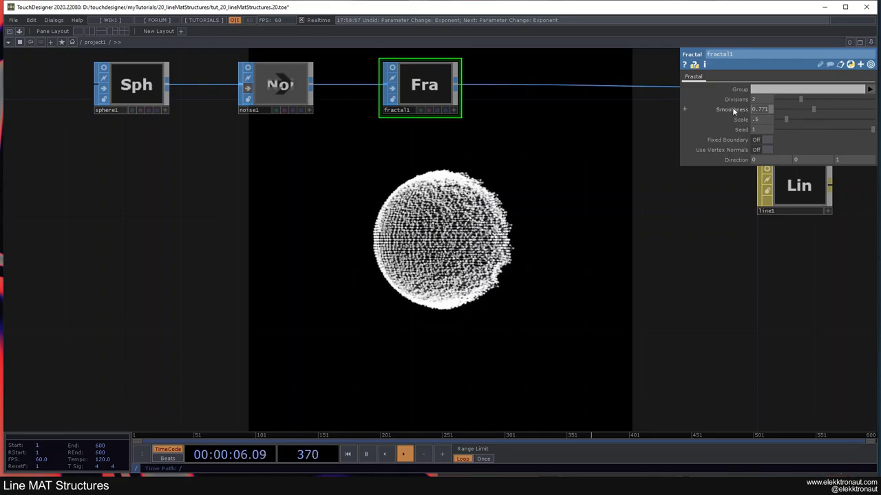
type("1.5")
key("Return")
left_click_drag(626, 138, 626, 141)
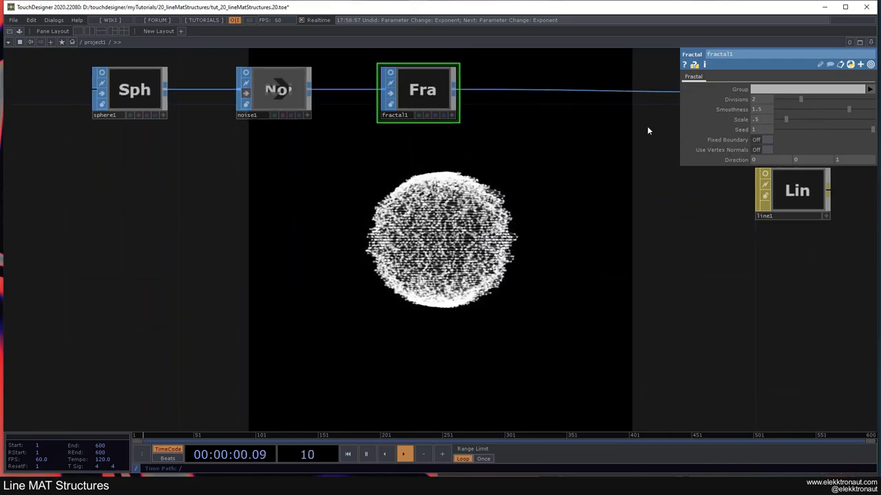
- Try the Fractal SOP's Divisions at 3 and undo the change
left_click(821, 100)
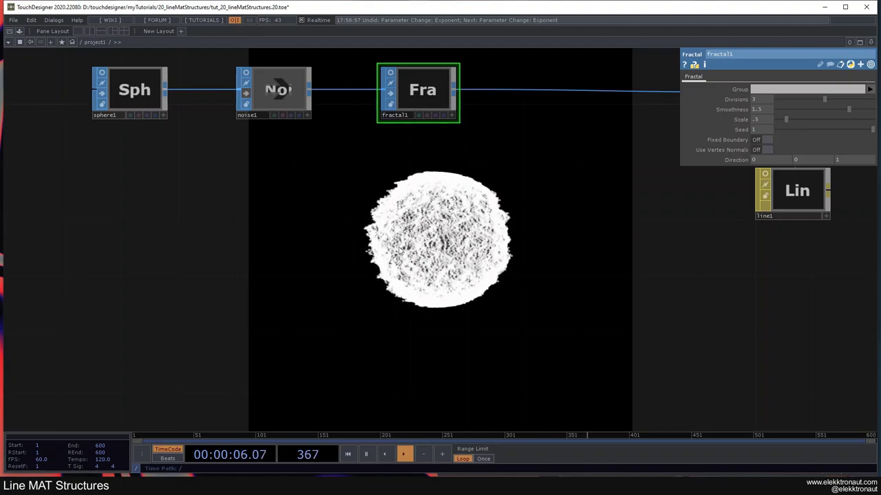
left_click_drag(343, 186, 371, 211)
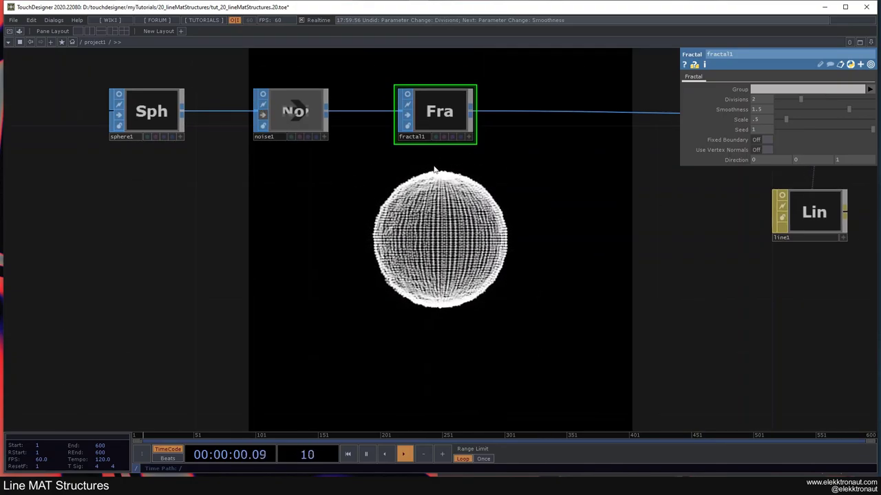
- Turn off the Noise SOP's bypass and set the Sphere SOP's Columns to 10
left_click(264, 117)
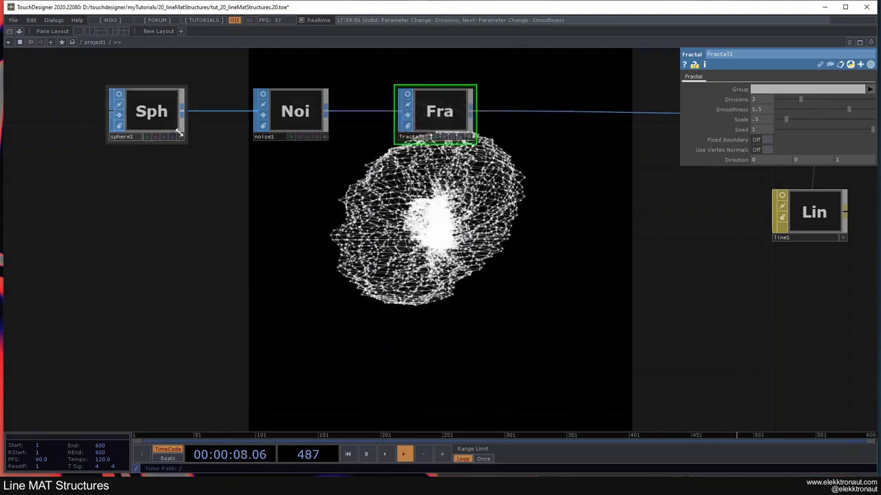
left_click(170, 130)
left_click(751, 111)
type("10")
key("Return")
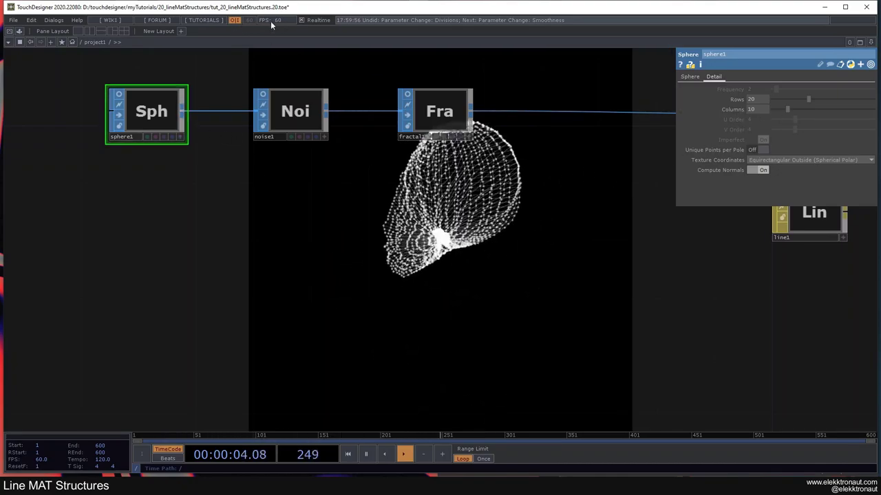
- Insert a second Noise SOP on the connection between the Fractal SOP and the Geometry COMP
left_click_drag(339, 212, 316, 209)
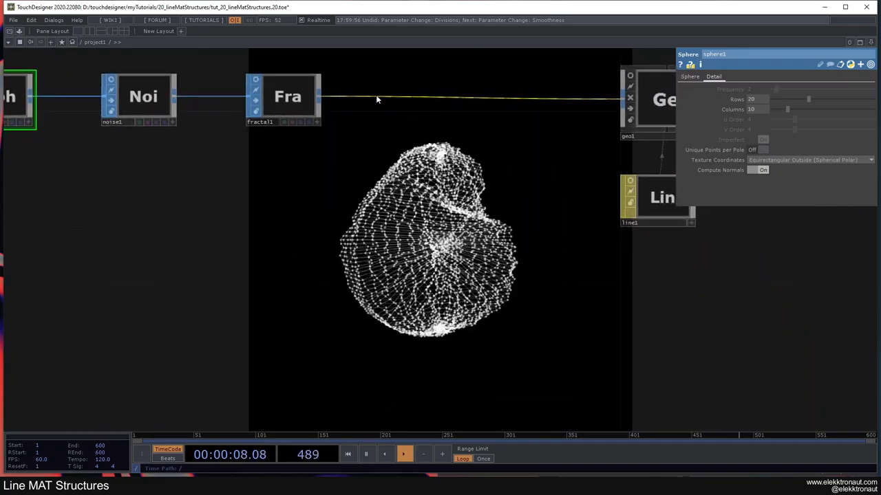
right_click(378, 93)
left_click(386, 92)
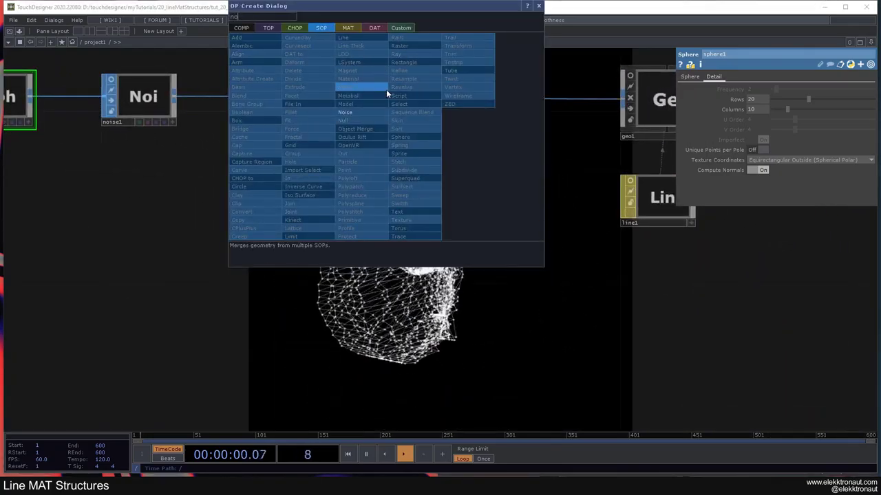
left_click(359, 112)
left_click(415, 105)
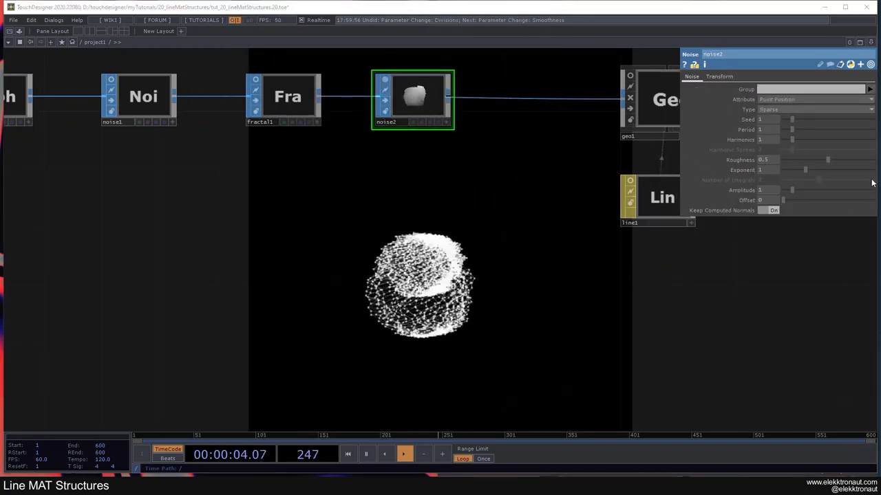
- Set the second Noise SOP's Amplitude to 2 and turn off its viewer display
left_click(767, 189)
type("2")
key("Return")
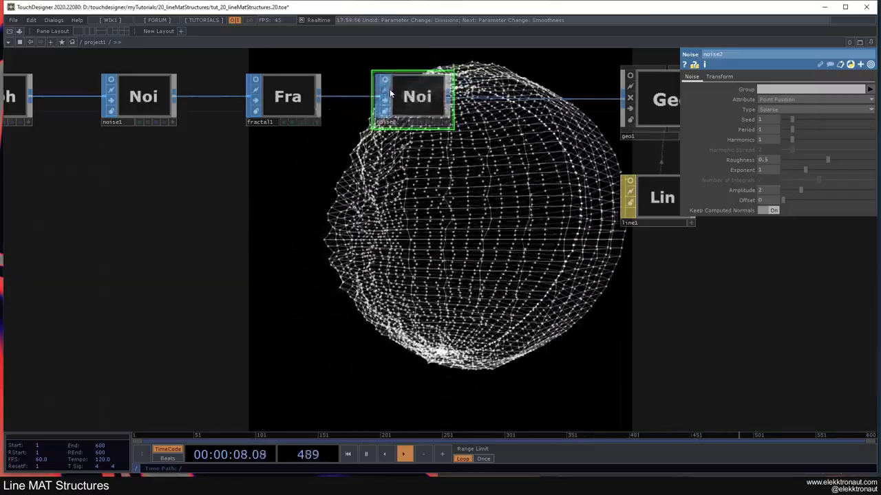
scroll(426, 161, "down", 2)
scroll(425, 161, "down", 2)
left_click_drag(424, 185, 482, 175)
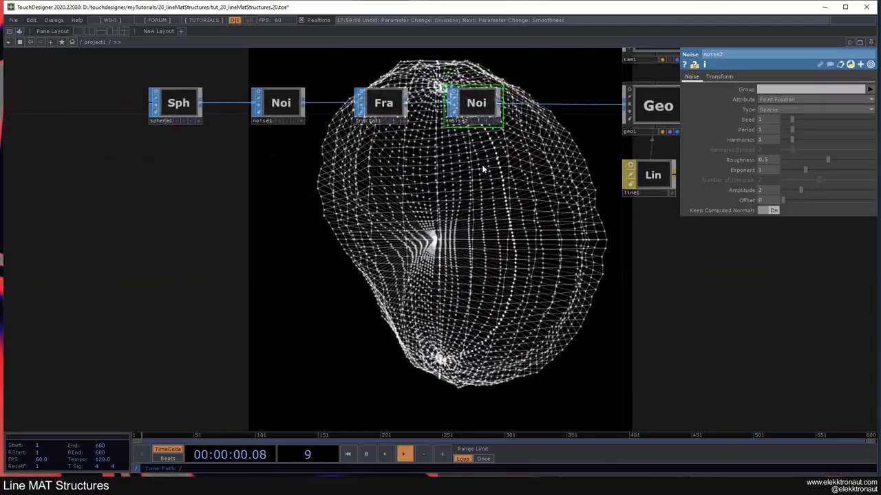
left_click_drag(482, 104, 505, 112)
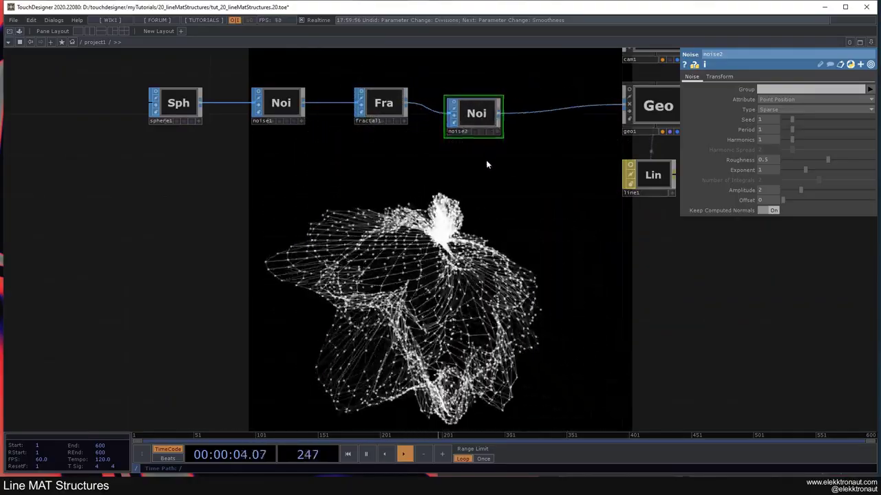
left_click_drag(486, 163, 440, 167)
left_click_drag(431, 117, 431, 106)
left_click_drag(419, 155, 458, 157)
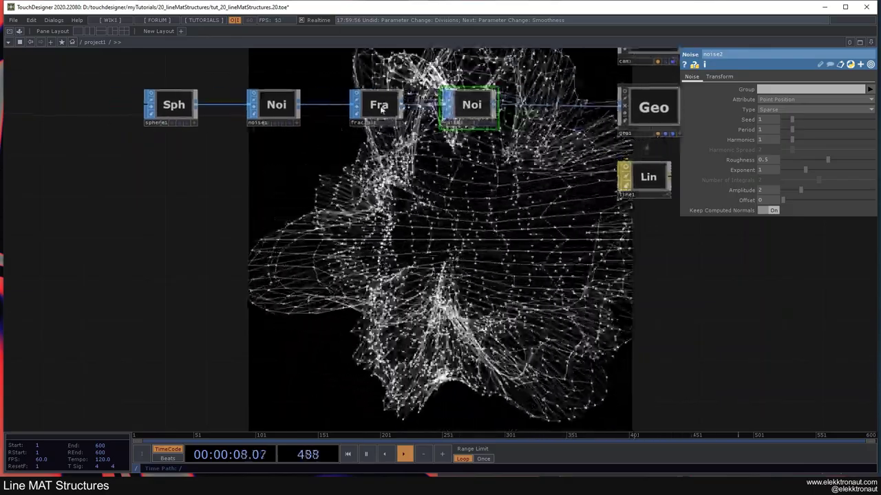
- Turn on Use Vertex Normals for the Fractal SOP, comparing the shape with the option off and on
left_click(379, 105)
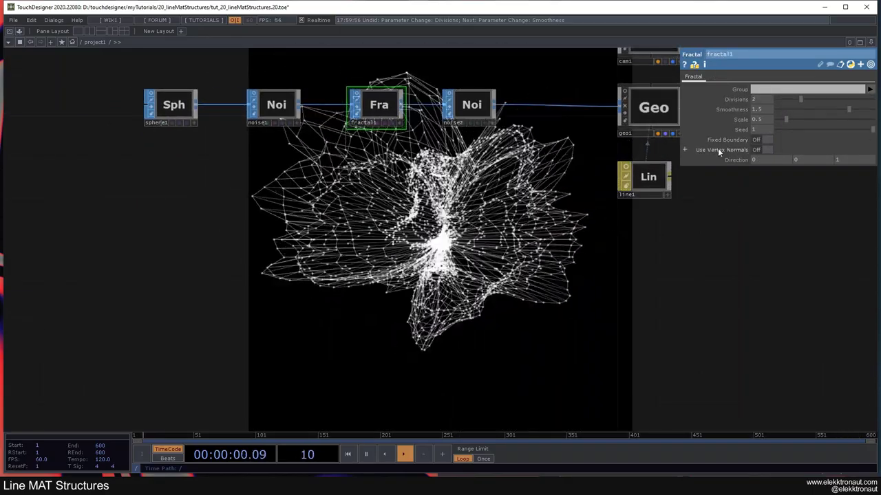
left_click(759, 150)
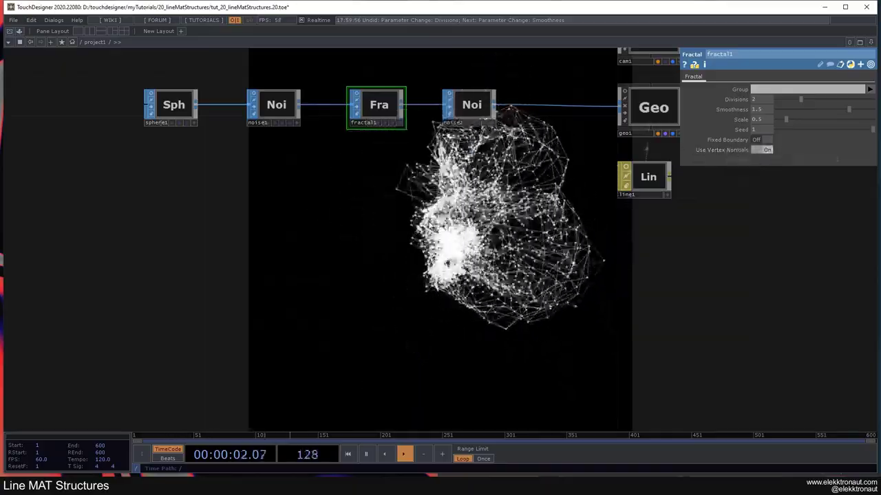
left_click(760, 149)
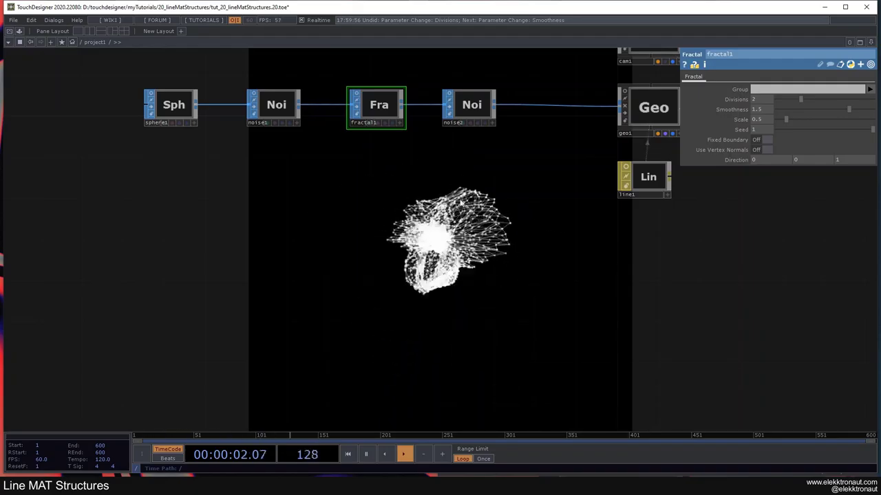
left_click(762, 149)
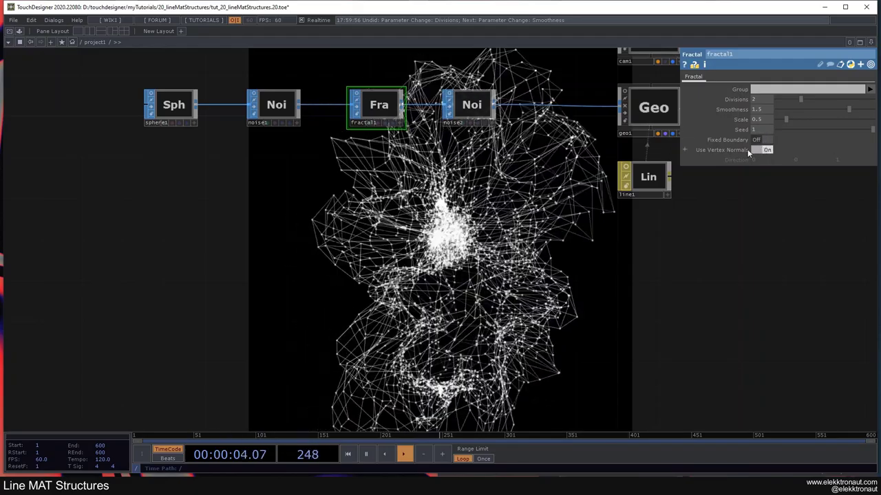
- Lower the Line MAT's Line Near Alpha to about 0.25
left_click_drag(448, 199, 361, 193)
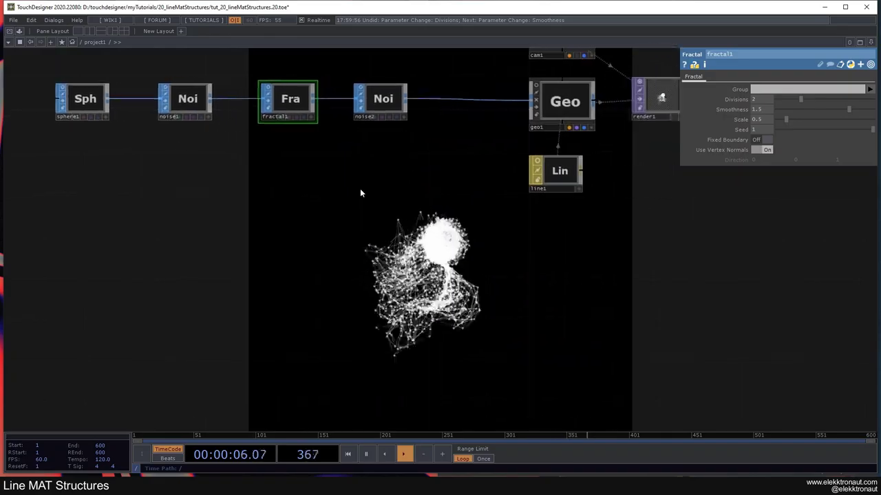
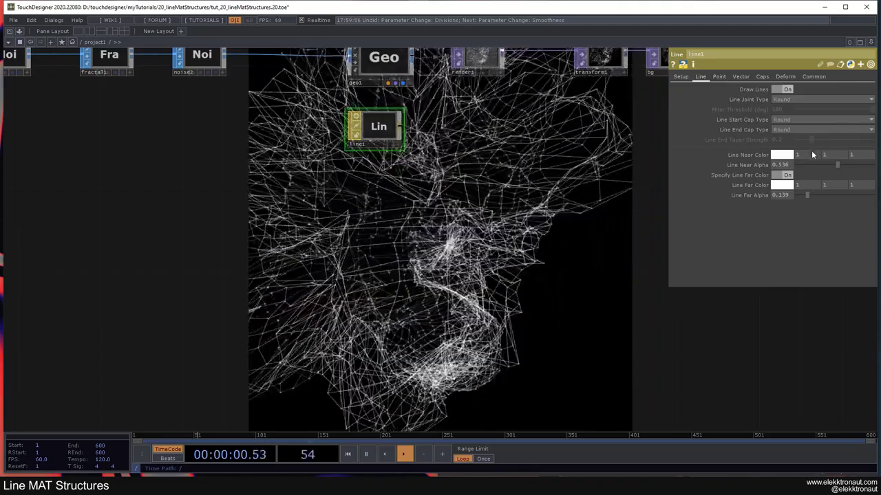
left_click_drag(838, 165, 786, 175)
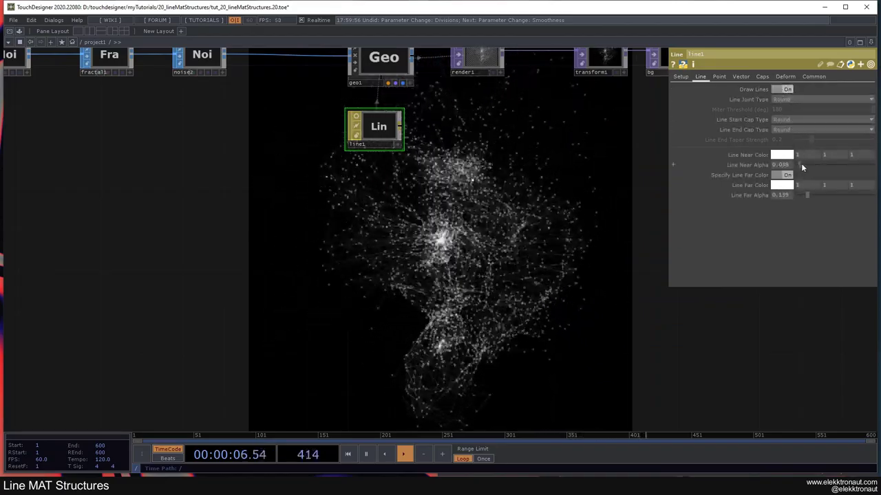
left_click_drag(801, 164, 817, 167)
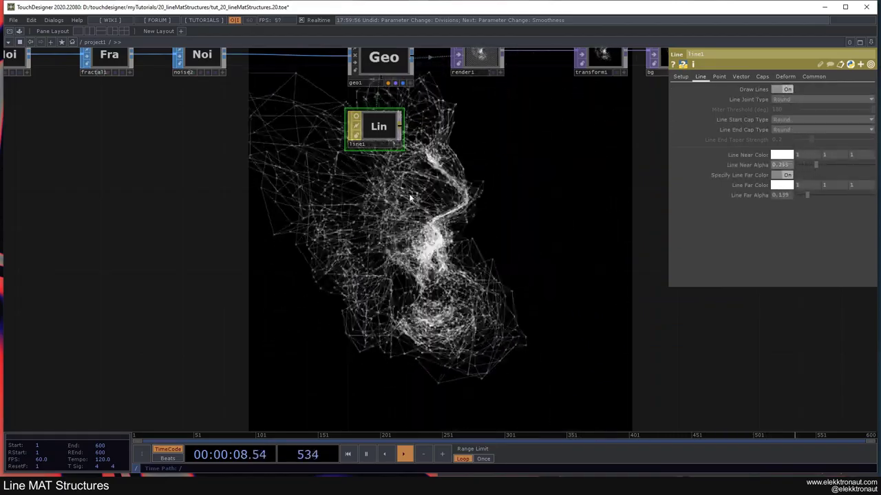
- Turn off the viewer displays of the Render and Transform TOPs
scroll(399, 201, "down", 3)
left_click_drag(369, 240, 470, 202)
left_click_drag(379, 199, 390, 242)
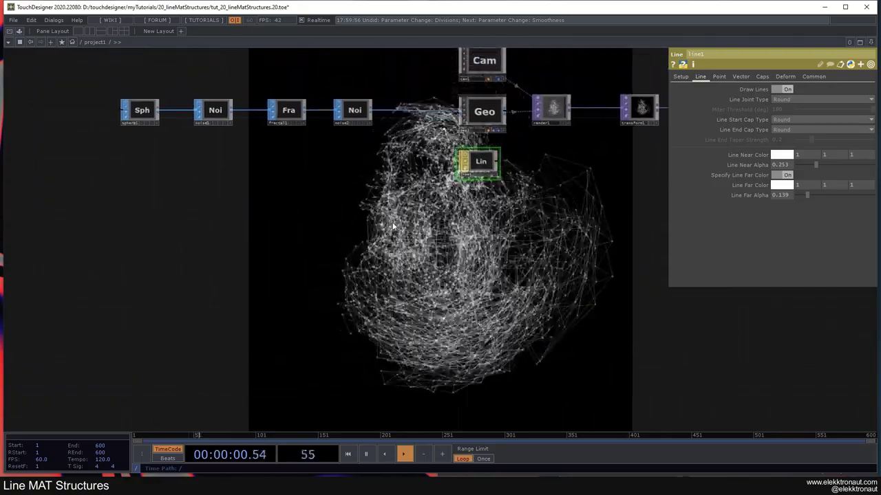
left_click_drag(389, 166, 227, 224)
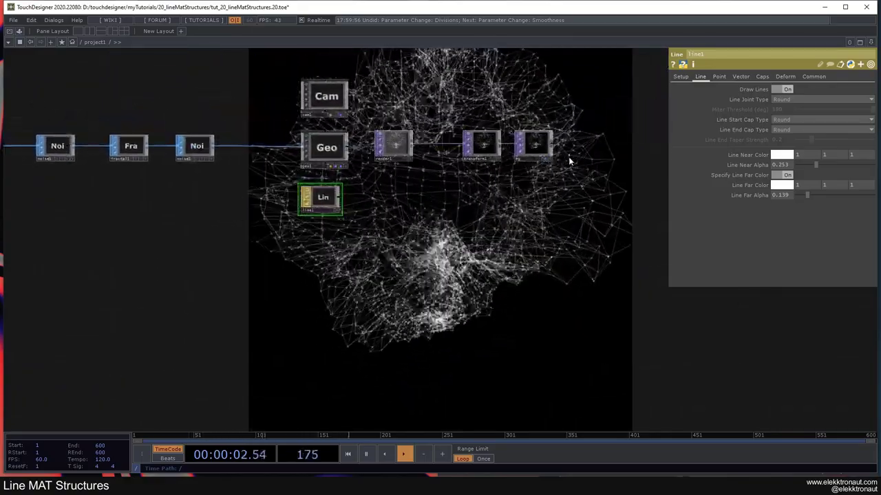
right_click_drag(607, 162, 378, 119)
left_click(380, 135)
left_click(421, 218)
left_click_drag(420, 217, 502, 189)
left_click_drag(271, 188, 365, 200)
- Try a much lower Rows value on the Sphere SOP and undo the change
left_click(161, 132)
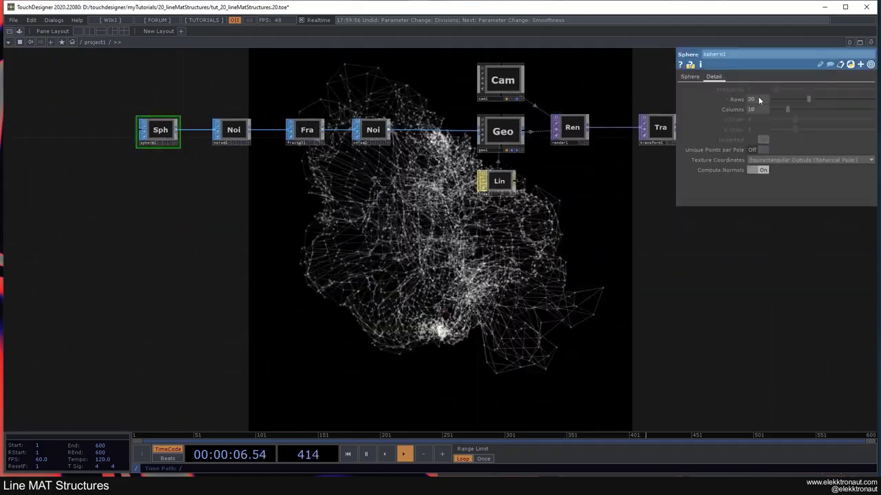
mouse_move(758, 96)
left_mouse_down()
mouse_move(796, 99)
mouse_move(760, 100)
left_mouse_up()
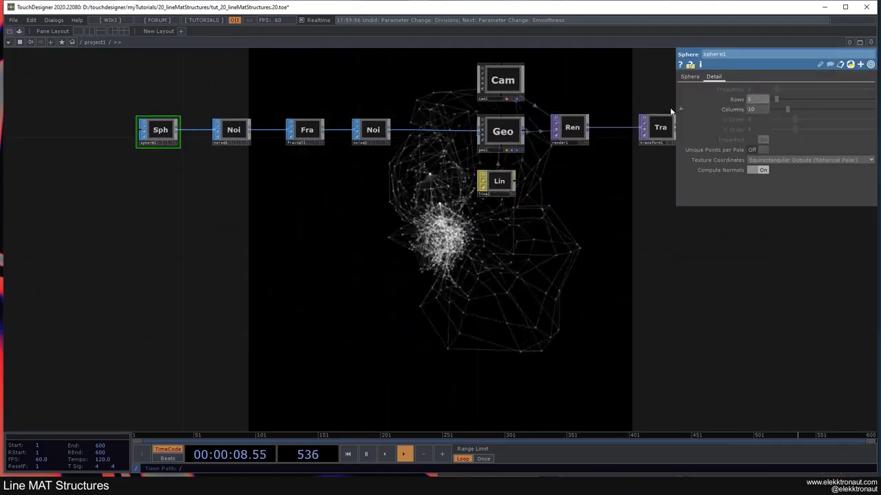
key("ctrl+z")
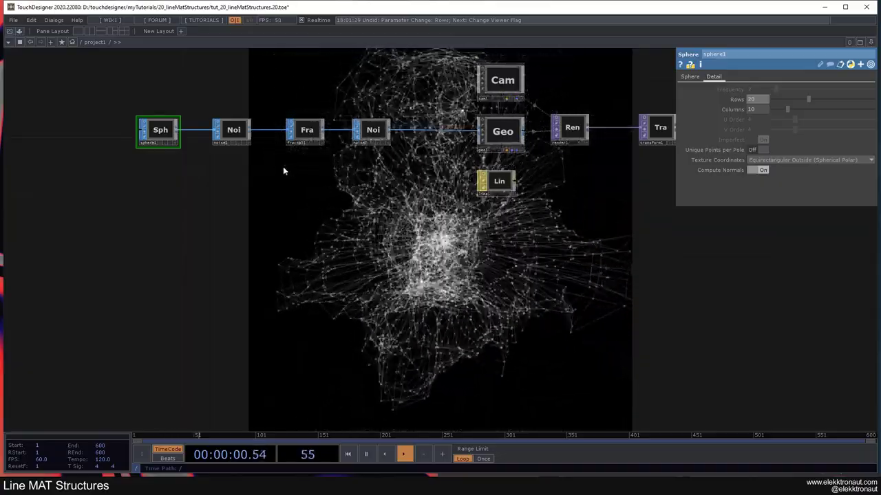
- Try a different Period on the second Noise SOP and undo the change
left_click(374, 132)
mouse_move(789, 130)
left_mouse_down()
mouse_move(832, 137)
mouse_move(782, 138)
left_mouse_up()
key("ctrl+z")
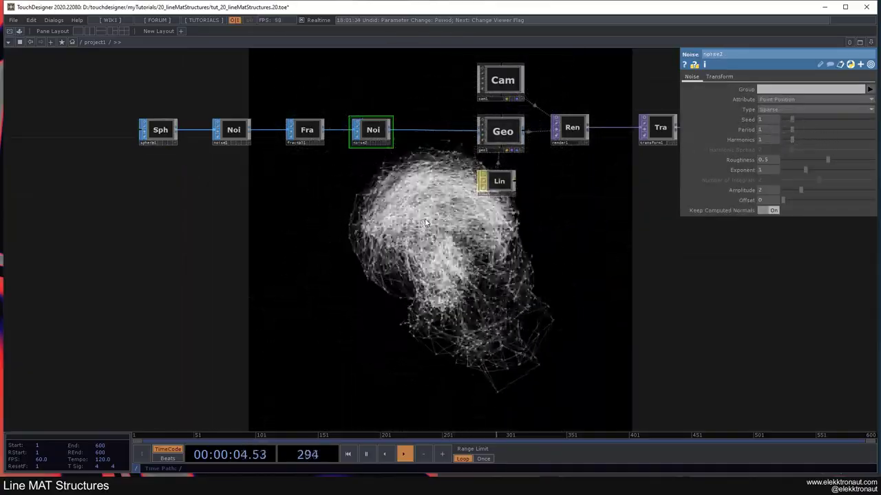
- Try a Tube SOP with a Height of 4 in place of the sphere as the first Noise SOP's input
left_click_drag(417, 248, 547, 260)
scroll(279, 181, "up", 3)
key("Tab")
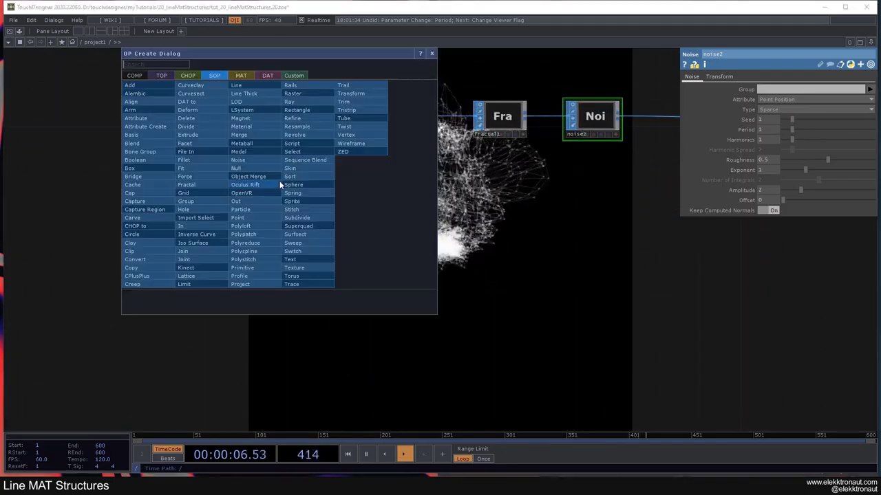
type("tub")
left_click(343, 118)
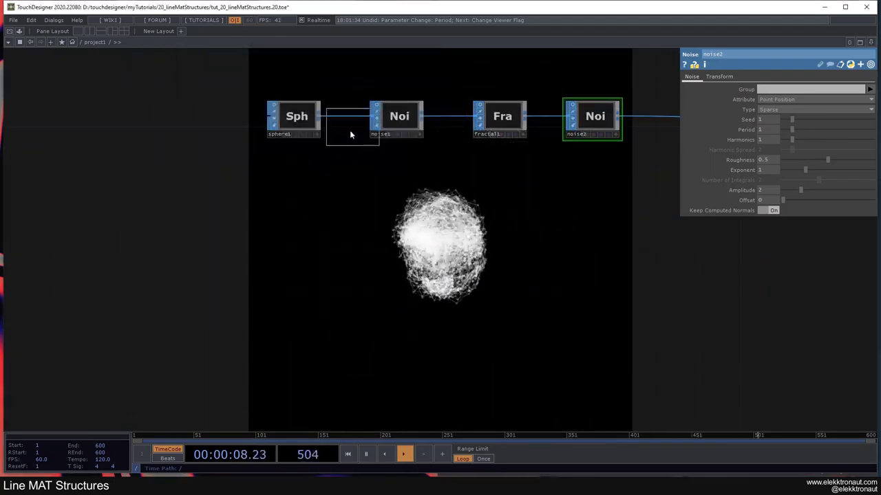
left_click(288, 187)
left_click_drag(321, 187, 370, 118)
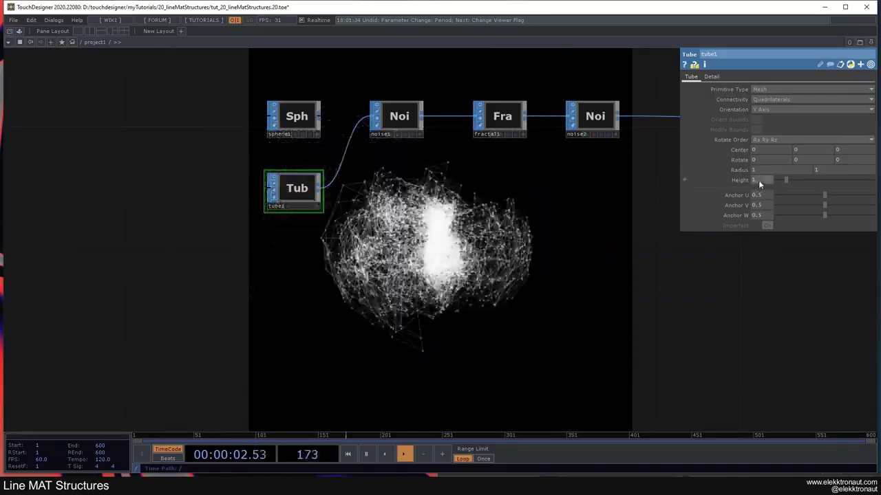
type("4")
key("Return")
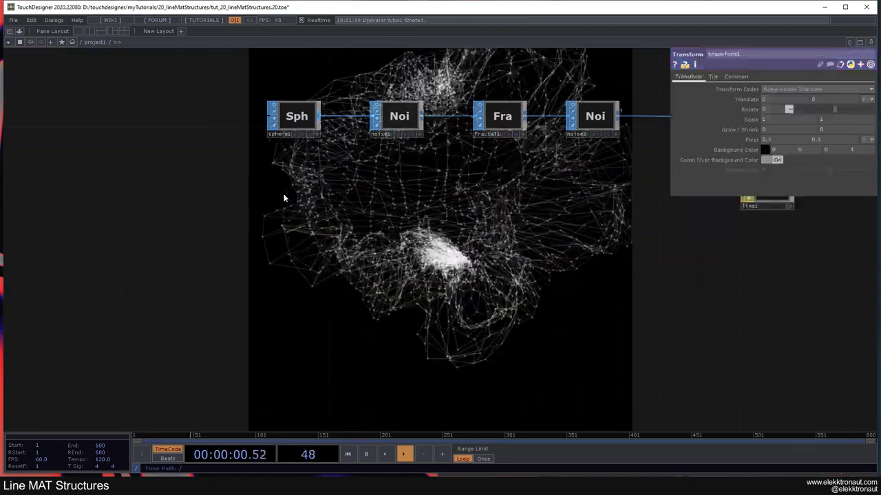
- Add a Circle SOP below the Sphere SOP
key("Tab")
type("cir")
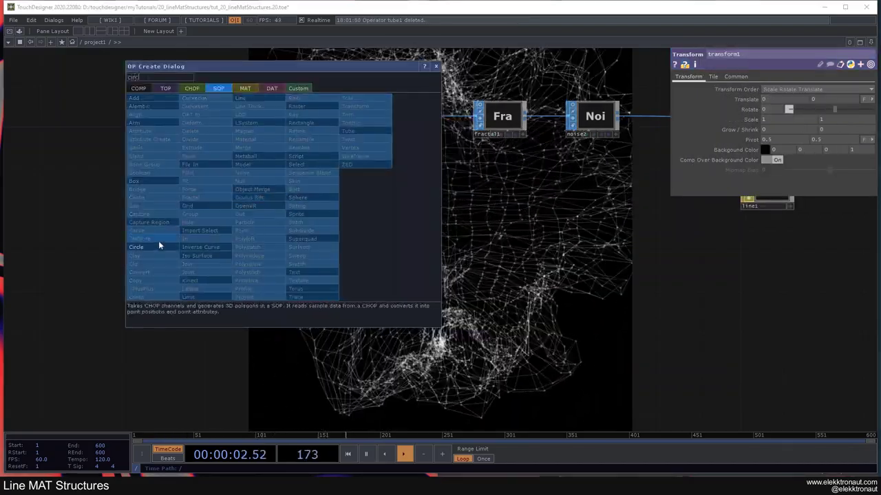
left_click(155, 246)
left_click(295, 211)
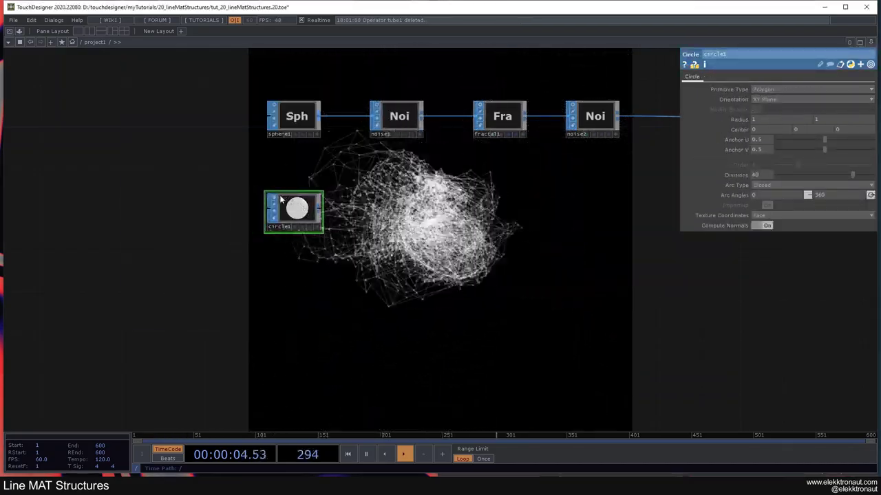
- Switch the Circle SOP's viewer to wireframe display so that only the circle's outline is drawn
scroll(325, 229, "up", 4)
left_click(316, 231)
right_click(282, 165)
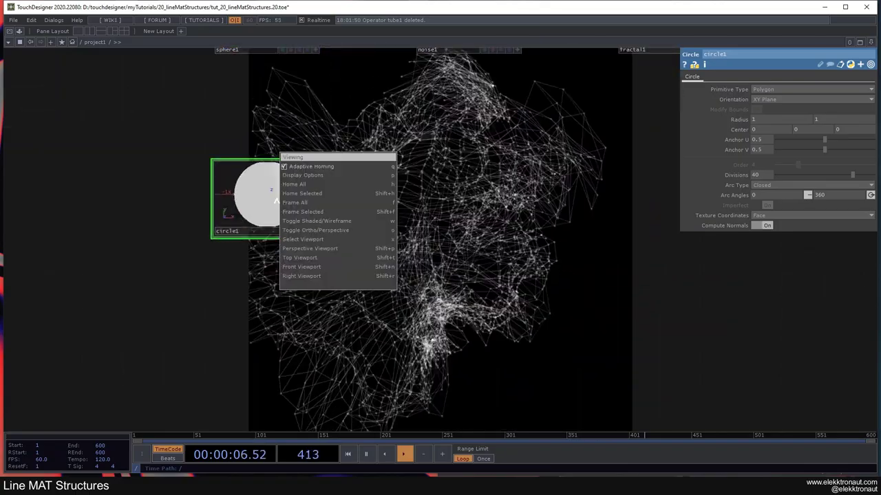
left_click(263, 197)
key("w")
scroll(193, 187, "up", 4)
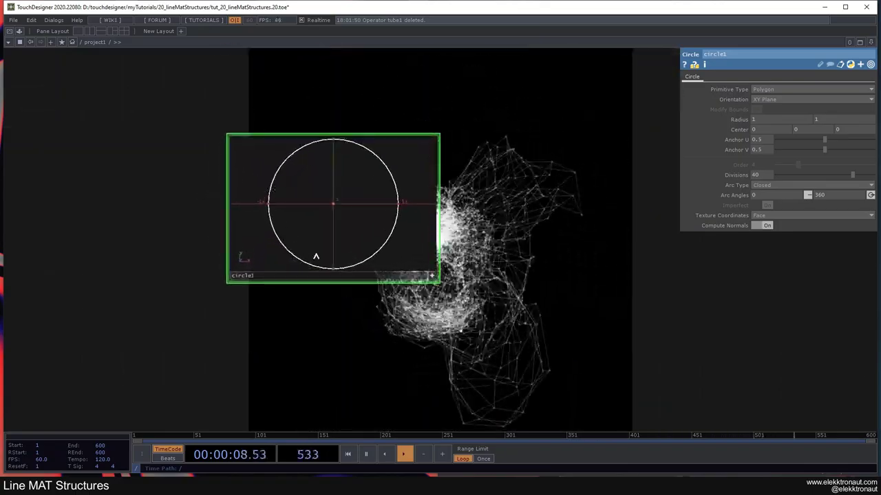
left_click(433, 275)
scroll(321, 220, "down", 5)
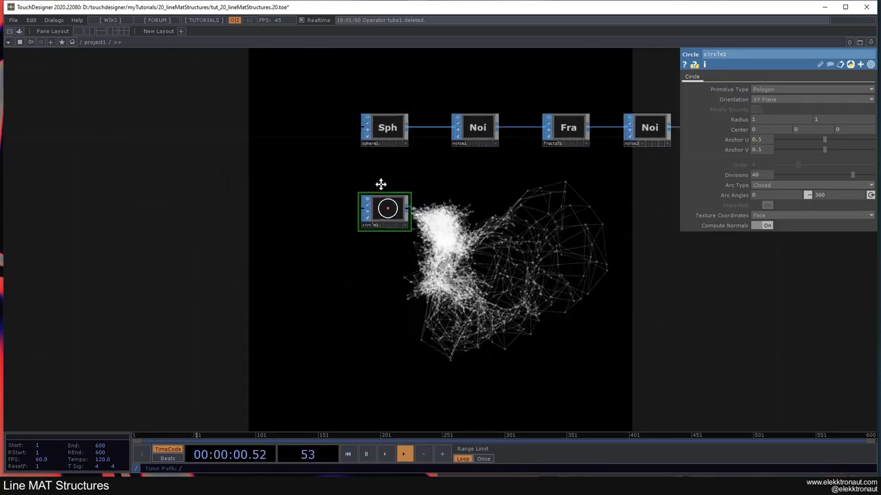
- Try the Circle SOP in place of the sphere as the first Noise SOP's input, with both Noise SOPs bypassed
left_click_drag(403, 217, 447, 139)
left_click_drag(411, 205, 282, 216)
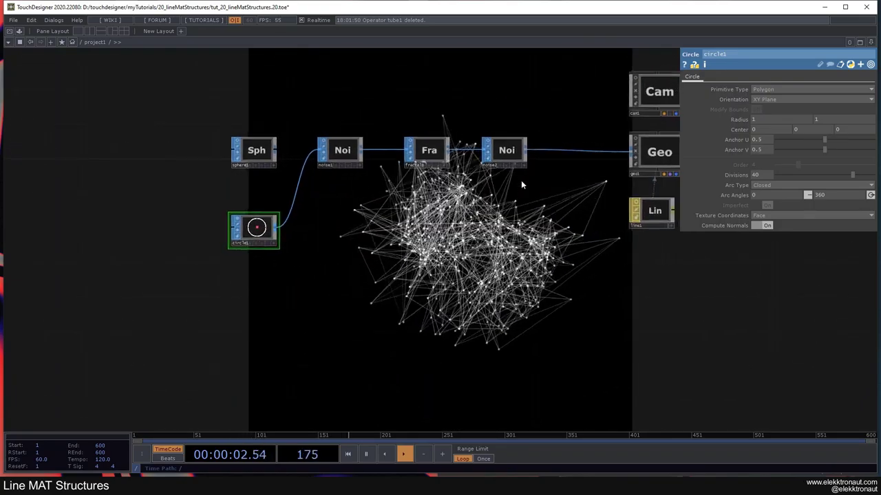
left_click(487, 151)
left_click(324, 151)
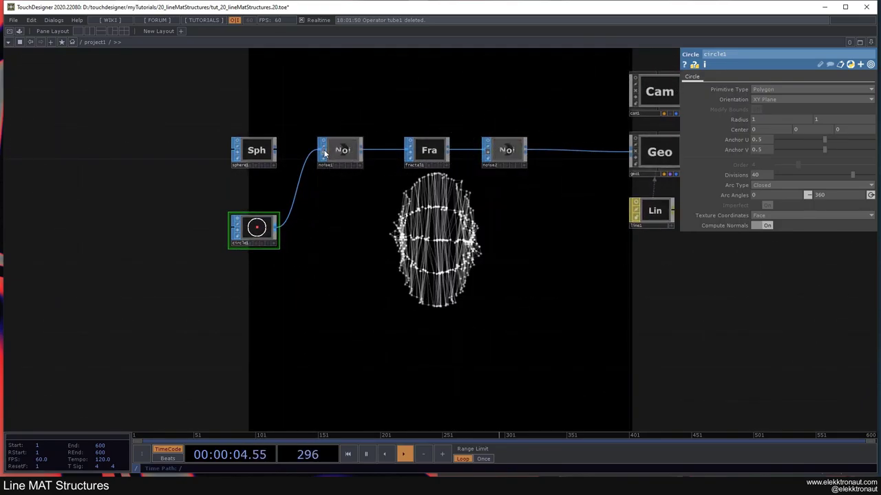
scroll(425, 209, "up", 3)
left_click(426, 136)
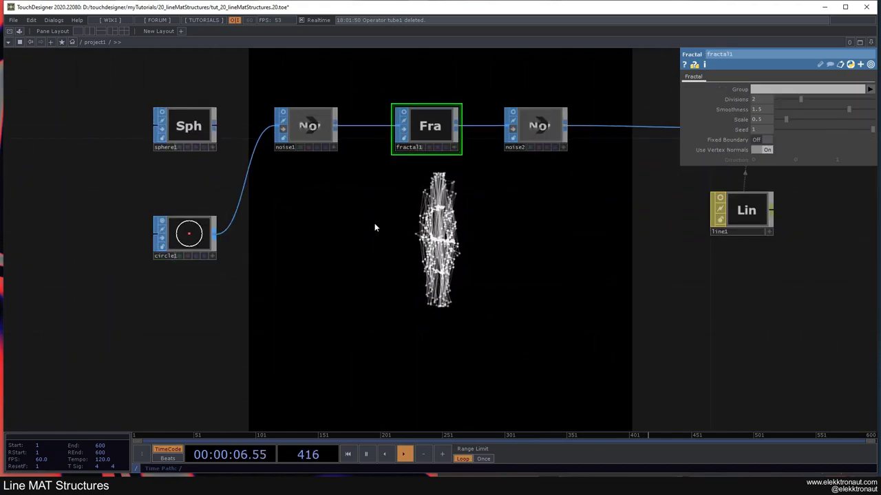
left_click_drag(410, 213, 460, 208)
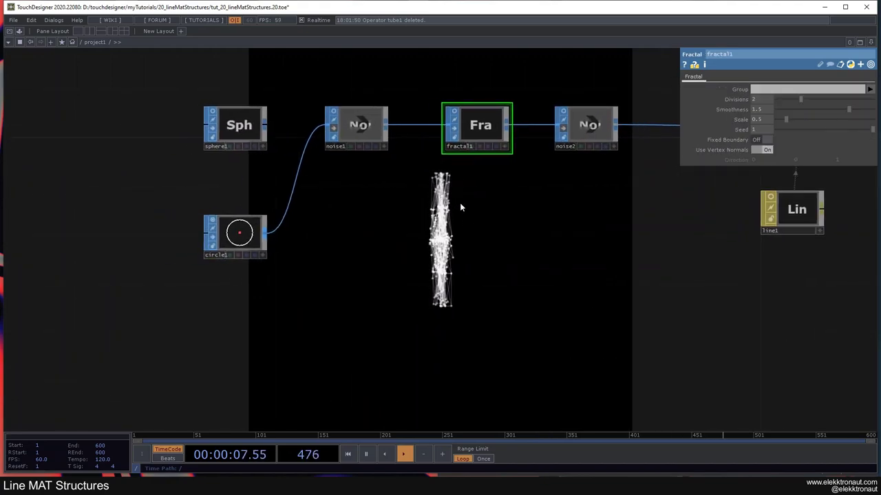
- Reconnect the Sphere SOP to the first Noise SOP and delete the Circle SOP
left_click(238, 231)
left_click_drag(292, 128, 329, 125)
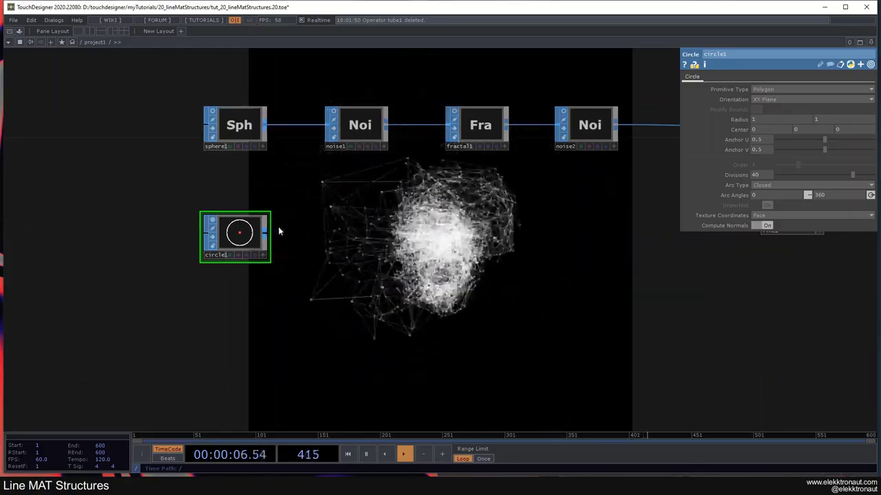
left_click(253, 233)
key("Delete")
- Bring up the Line MAT's line settings and save the project
scroll(253, 233, "down", 3)
left_click_drag(407, 256, 232, 238)
scroll(234, 241, "down", 2)
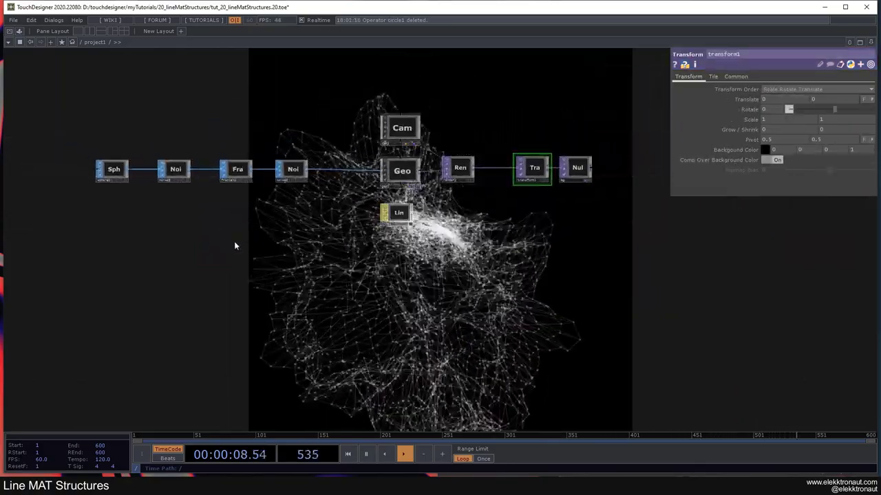
left_click_drag(292, 246, 378, 236)
scroll(448, 210, "up", 3)
left_click(448, 210)
scroll(379, 236, "down", 2)
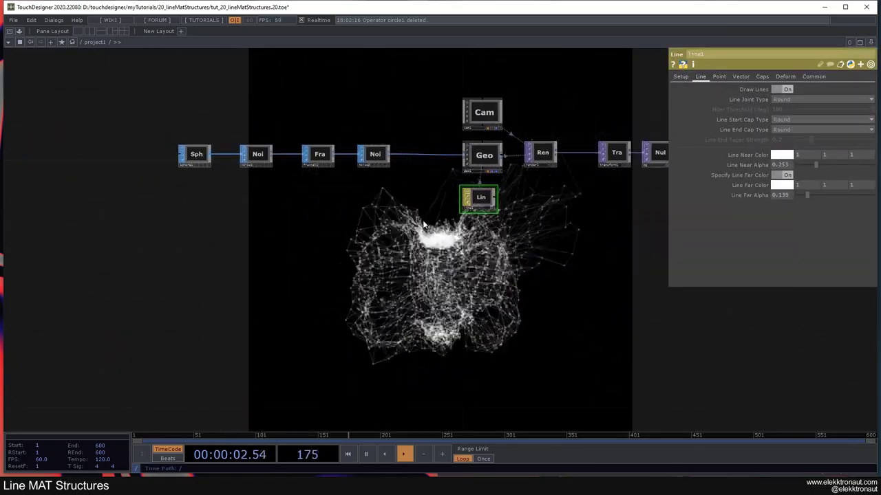
scroll(507, 257, "down", 2)
left_click_drag(482, 249, 472, 241)
key("ctrl+s")
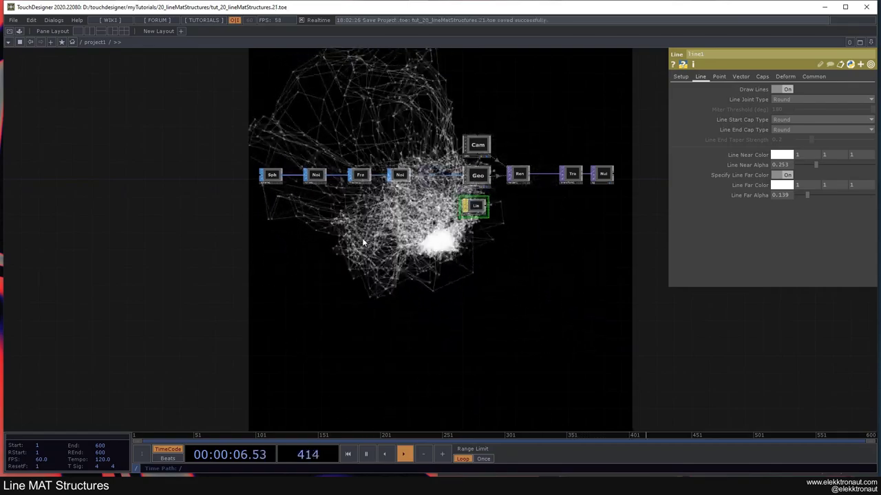
- Go up to the root network and switch cooking from the project1 container to the project2 container
scroll(364, 241, "down", 3)
scroll(365, 237, "down", 2)
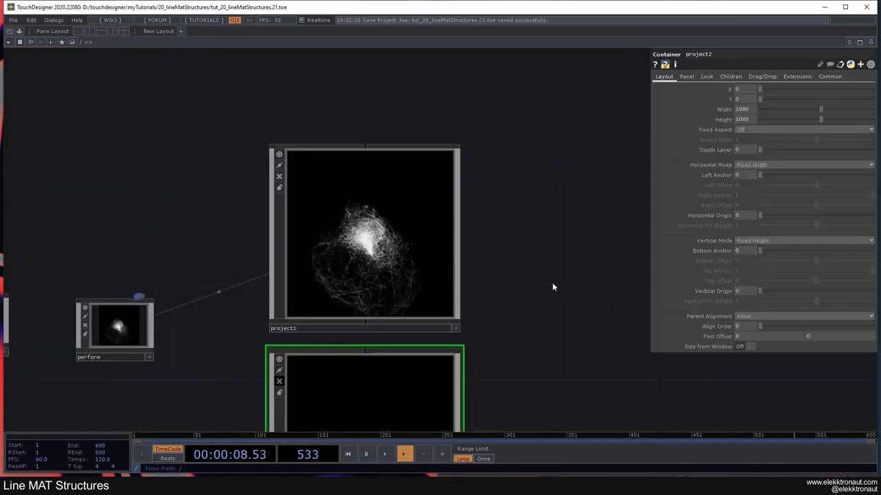
left_click_drag(174, 232, 247, 176)
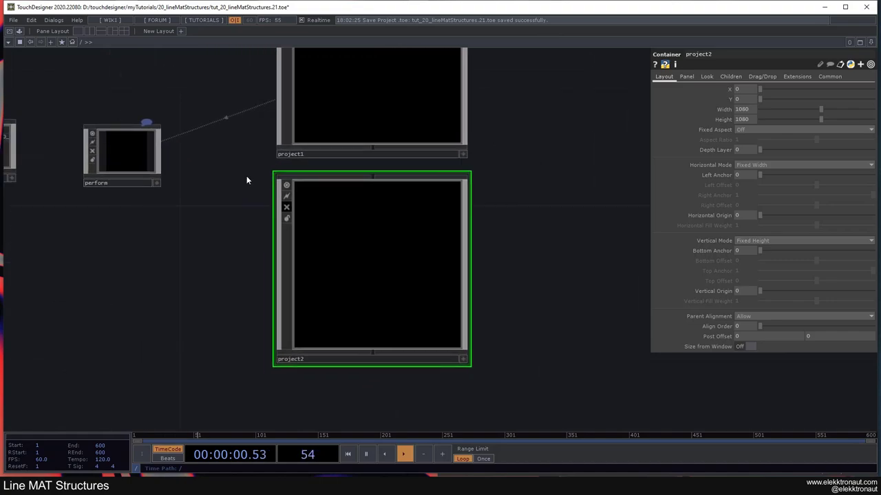
left_click(287, 207)
left_click_drag(217, 213, 171, 176)
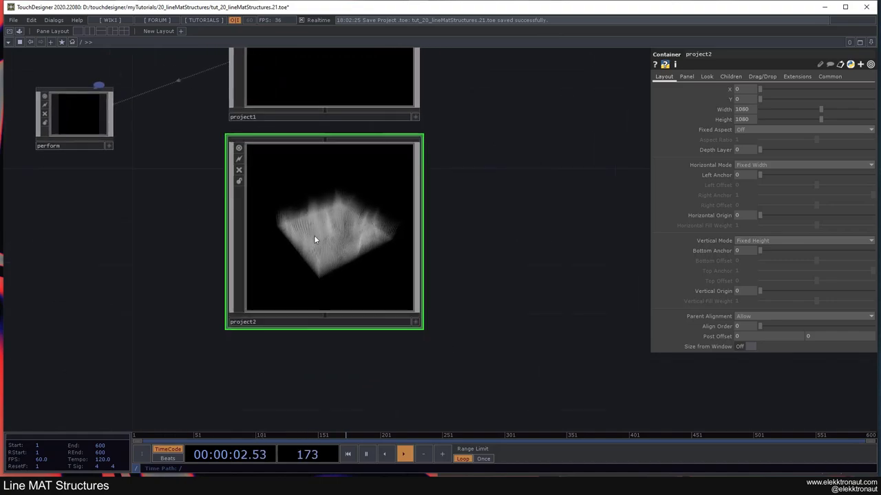
- Enter the project2 container and move the Grid and Noise SOPs up in line with the Geometry COMP
scroll(326, 228, "up", 2)
scroll(327, 229, "up", 4)
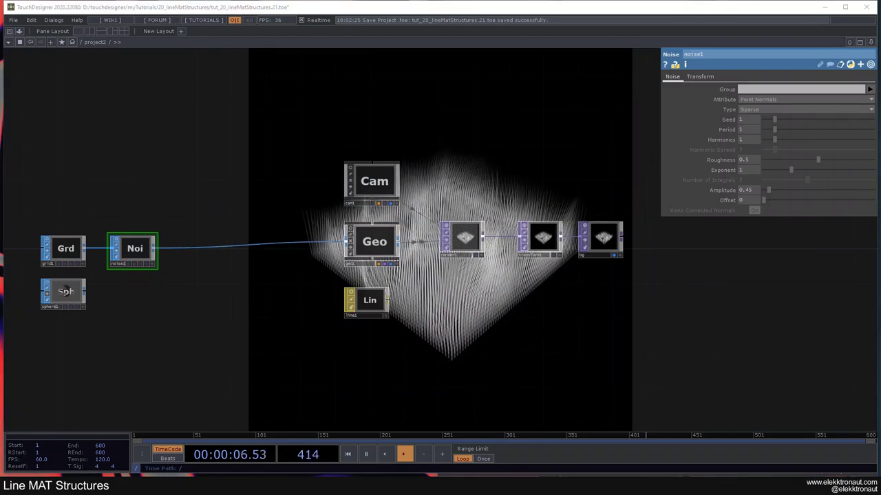
scroll(555, 299, "up", 2)
left_click_drag(589, 294, 708, 273)
scroll(586, 249, "down", 2)
left_click_drag(304, 268, 260, 258)
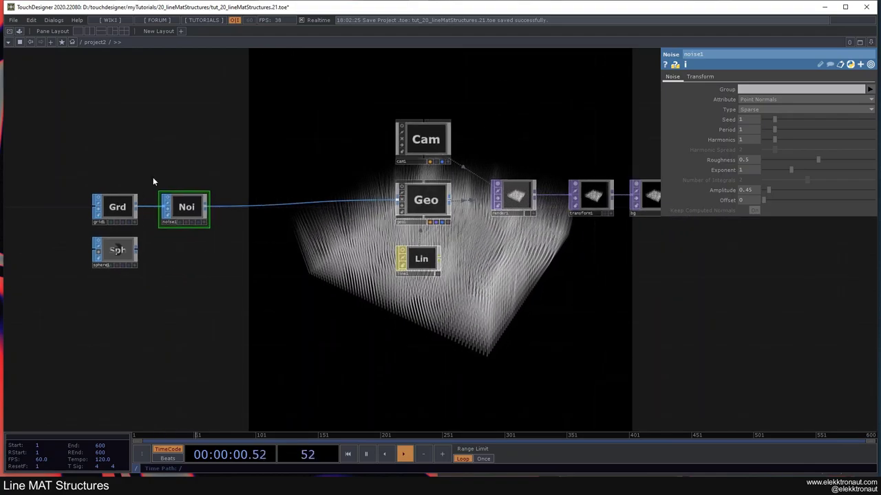
right_click_drag(105, 165, 180, 204)
left_click_drag(181, 204, 180, 194)
left_click_drag(552, 259, 494, 258)
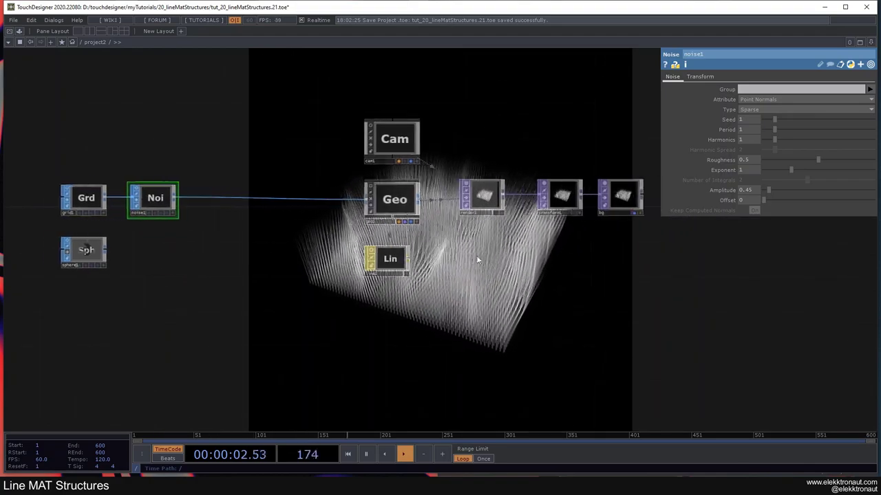
- Examine the transform settings of the Camera COMP and the Geometry COMP in project2
right_click_drag(286, 117, 614, 277)
left_click(603, 283)
left_click(380, 147)
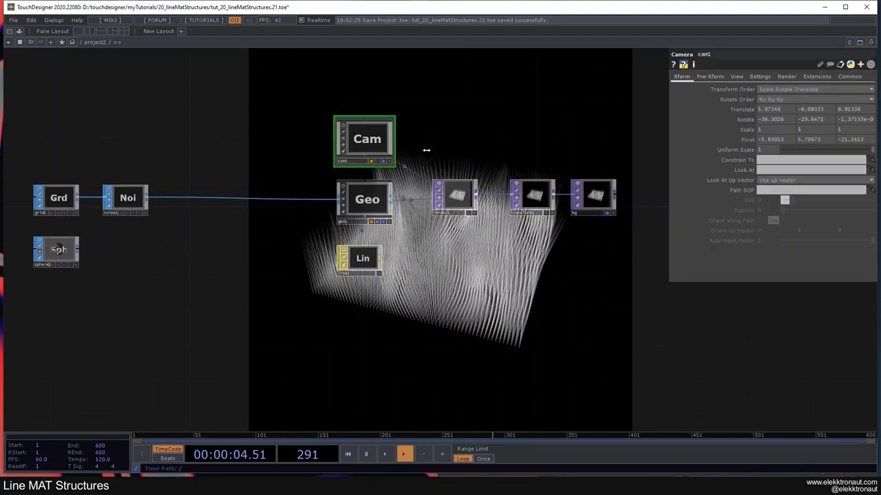
right_click_drag(388, 199, 429, 215)
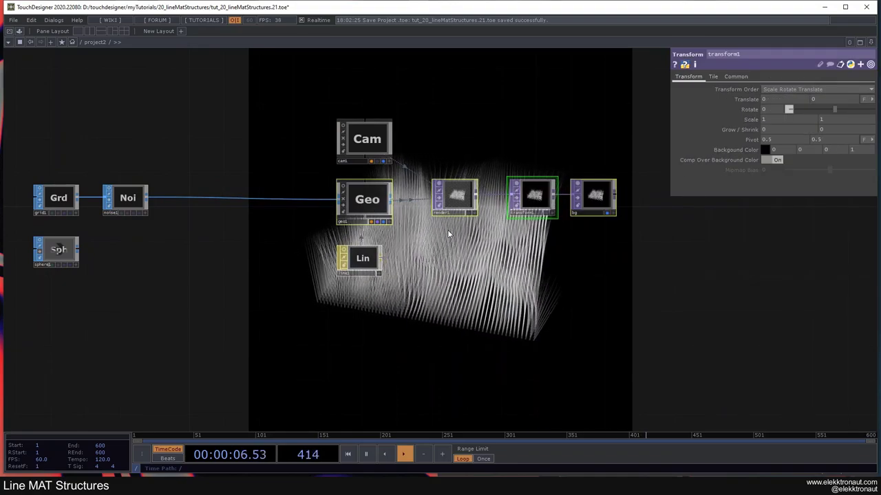
left_click(358, 206)
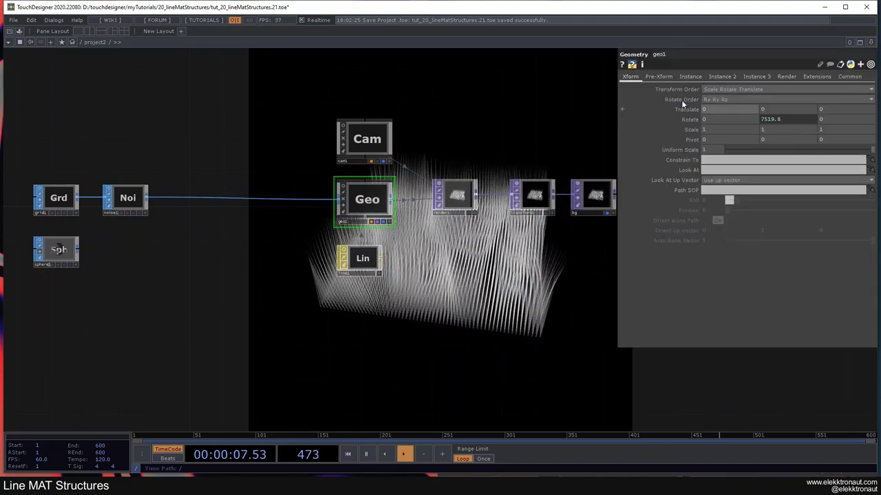
- Orbit the camera in its own viewer to a new angle, rotated about -30 degrees in X and -66 degrees in Y
left_click(380, 129)
scroll(377, 137, "up", 2)
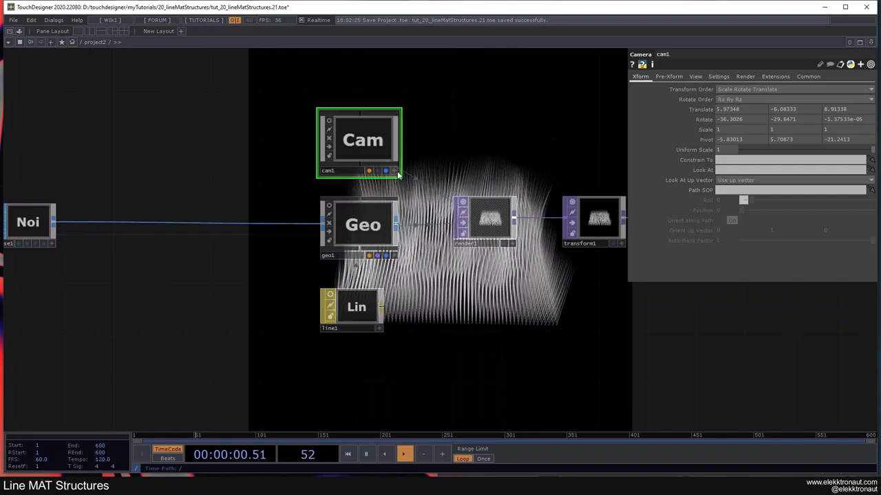
left_click(396, 172)
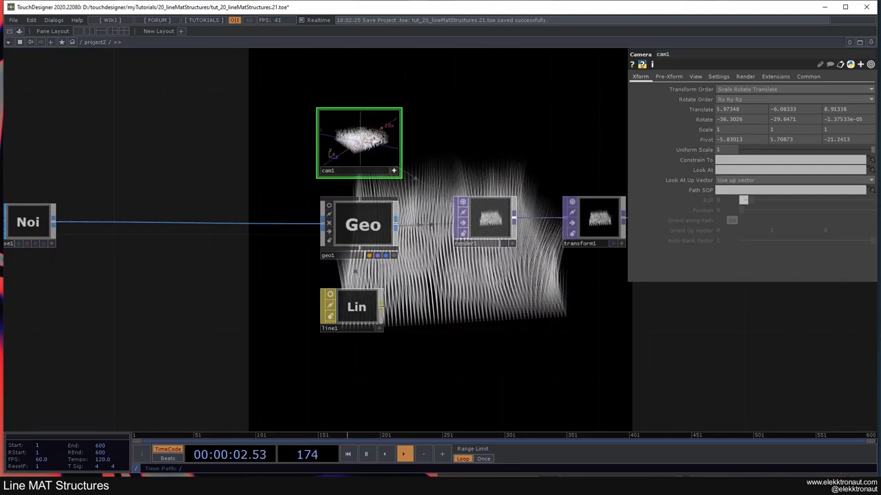
left_click_drag(345, 144, 355, 154)
left_click(394, 171)
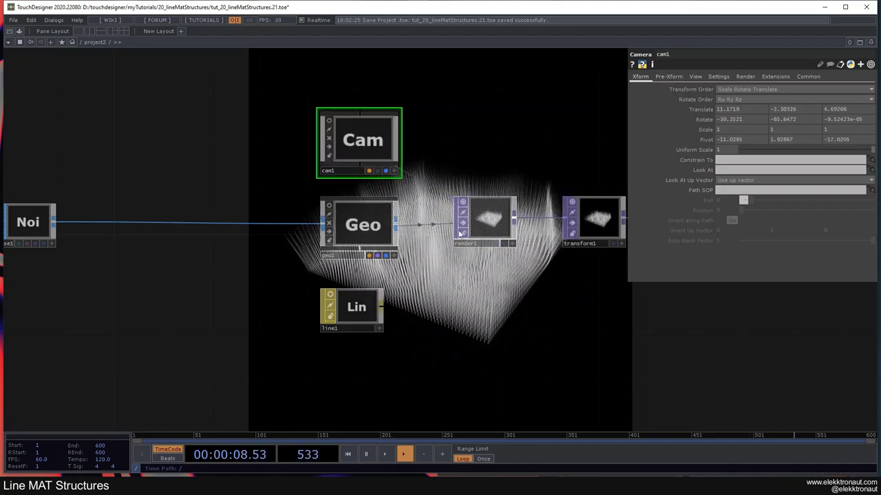
- Delete the Line MAT and the Grid, Noise and Sphere SOPs from project2
scroll(529, 203, "down", 3)
scroll(385, 252, "up", 3)
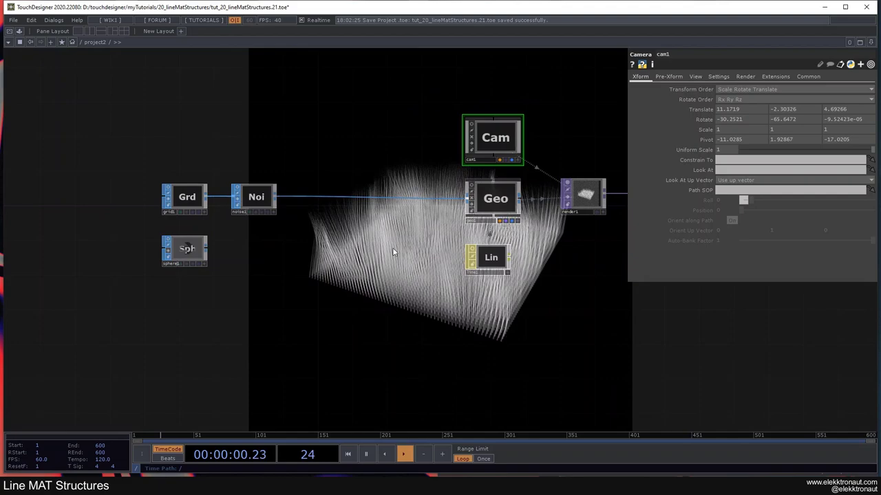
left_click(491, 258)
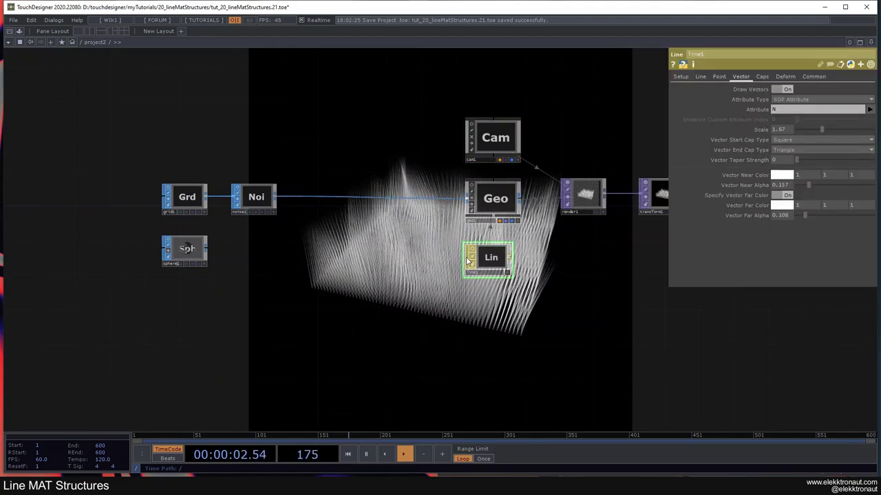
key("Delete")
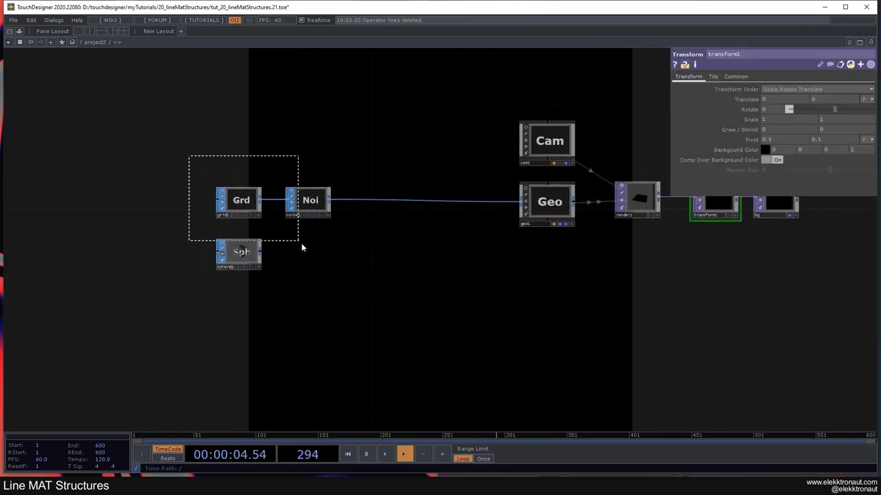
left_click_drag(373, 275, 372, 277)
key("Delete")
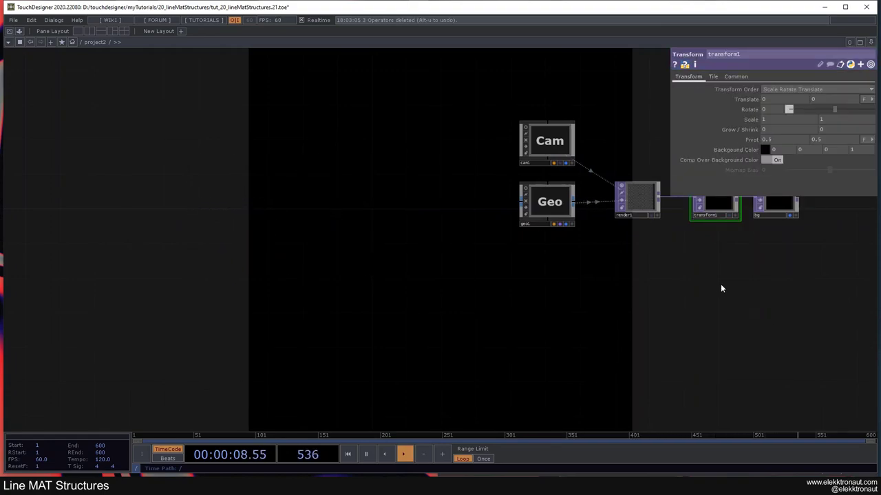
- Add a Grid SOP, wire it into the Geometry COMP and set its Orientation to ZX Plane
key("Tab")
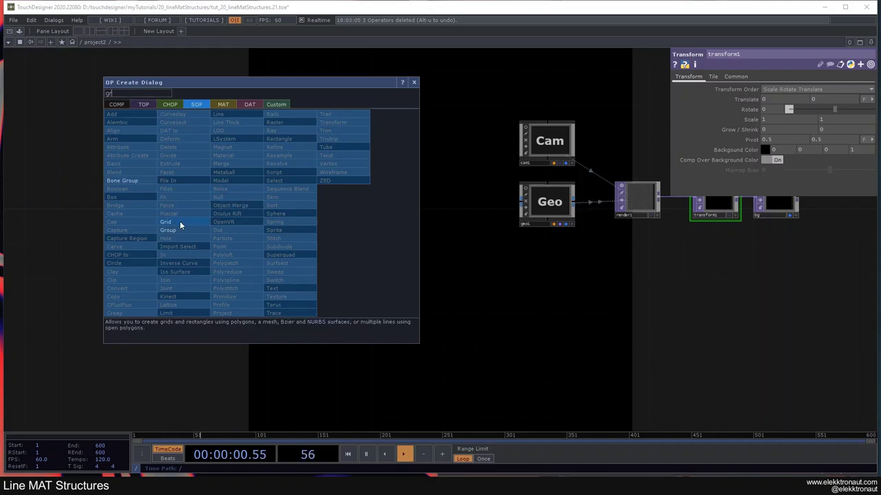
left_click(181, 225)
left_click(230, 216)
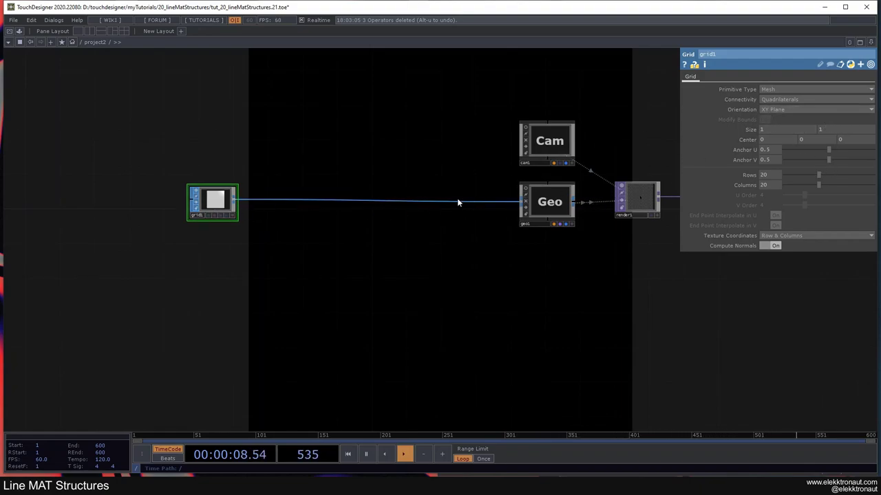
right_click(236, 201)
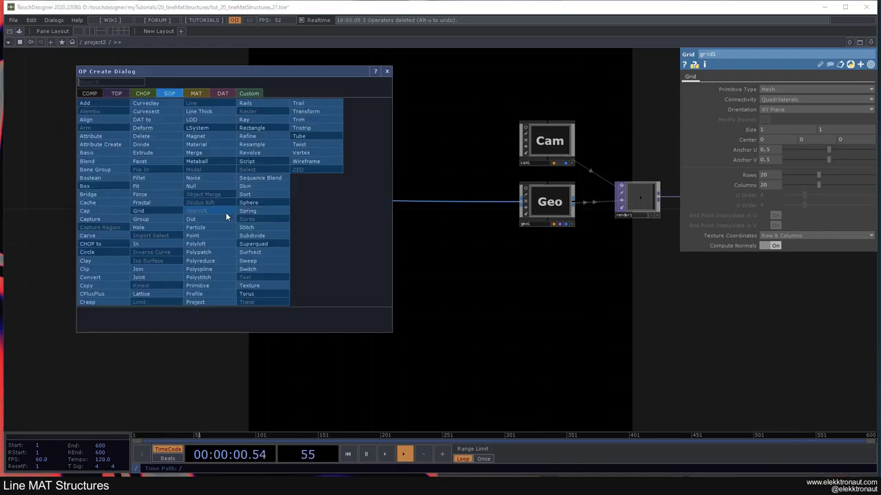
left_click(97, 93)
left_click(385, 71)
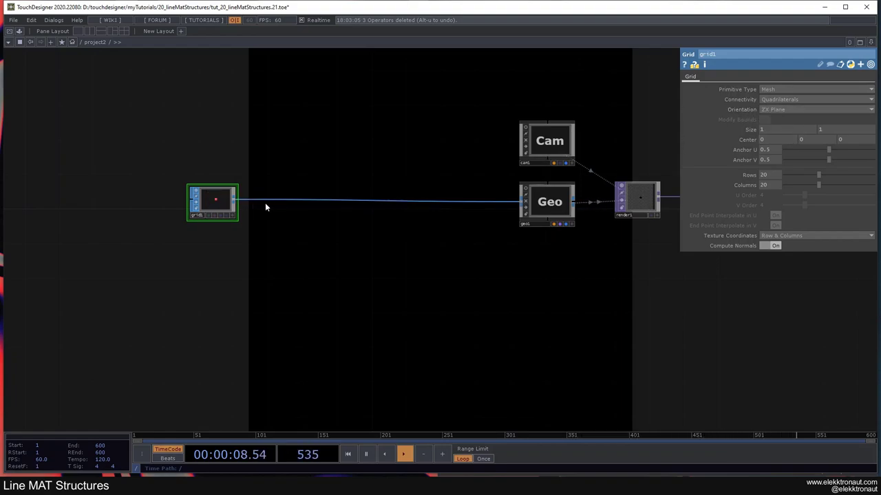
- Insert a Noise SOP between the Grid SOP and the Geometry COMP
left_click(298, 190)
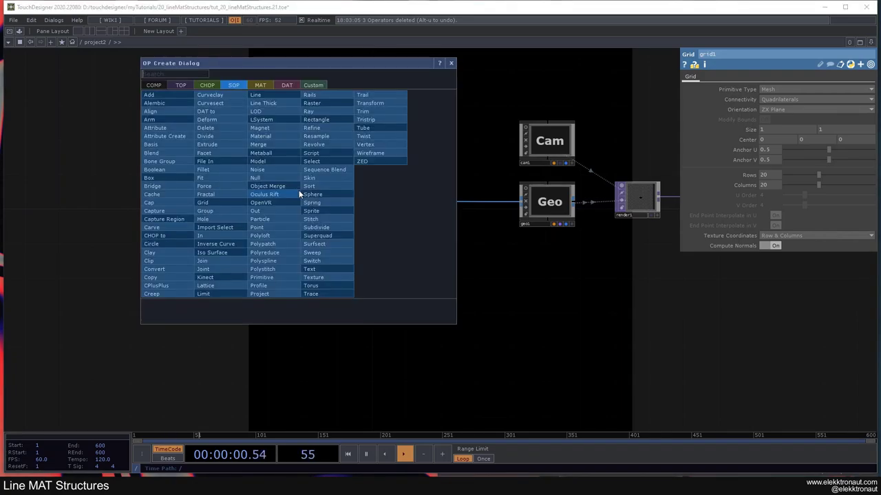
left_click(299, 191)
left_click(288, 200)
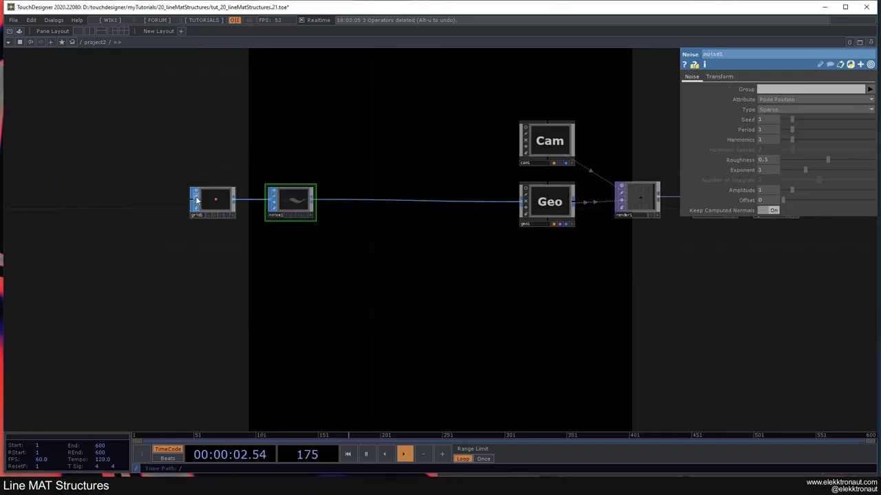
- Add a Line MAT below the Geometry COMP and assign it as the geometry's material
scroll(197, 199, "up", 3)
left_click_drag(645, 271, 562, 261)
key("Tab")
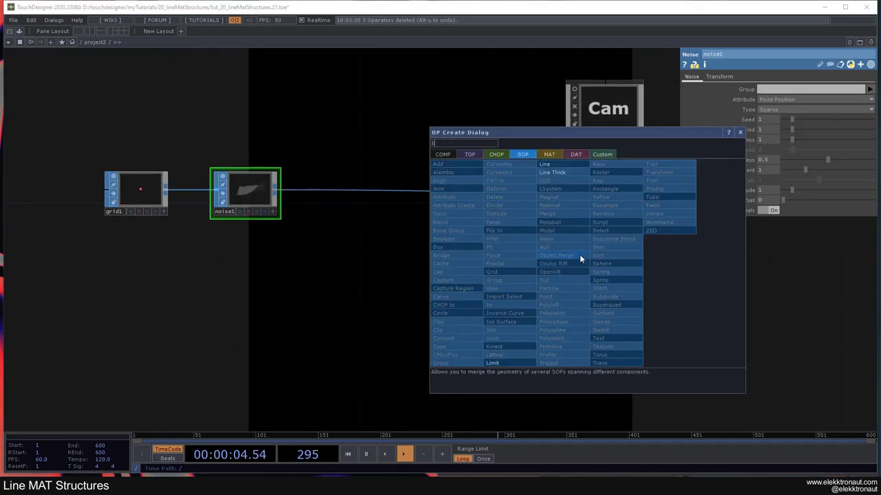
left_click(553, 153)
left_click(443, 196)
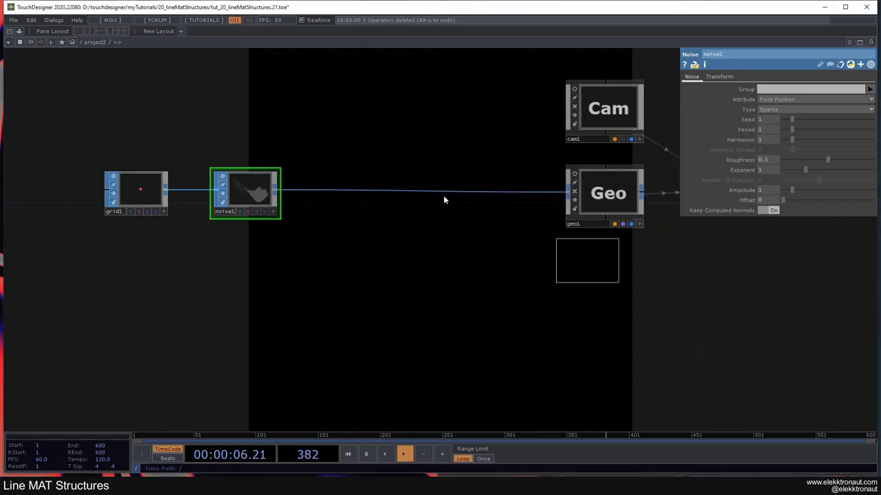
left_click(607, 270)
left_click_drag(607, 271, 608, 198)
left_click(607, 185)
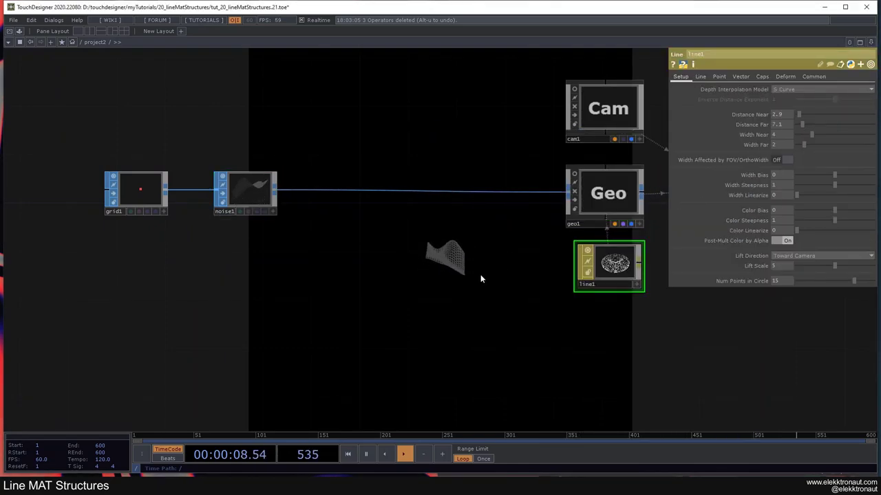
- Set the Grid SOP's size to 5 by 5 and its rows and columns to 60 each
left_click_drag(446, 279, 412, 221)
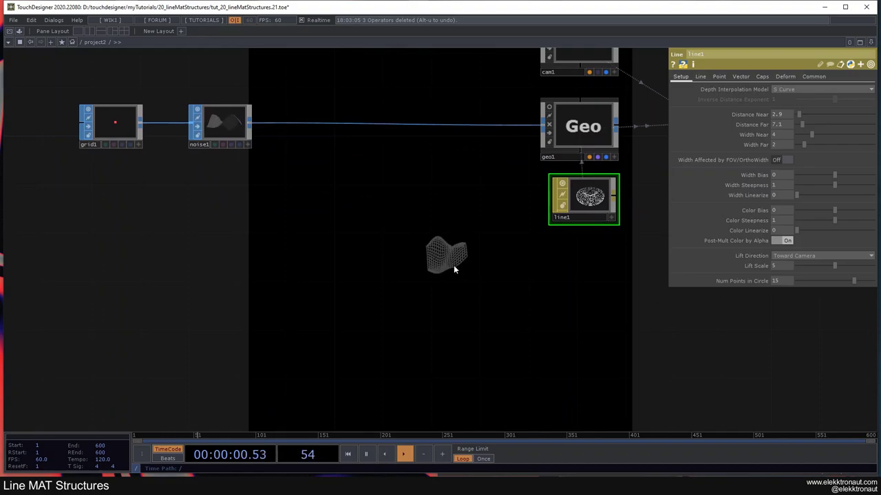
scroll(440, 282, "down", 2)
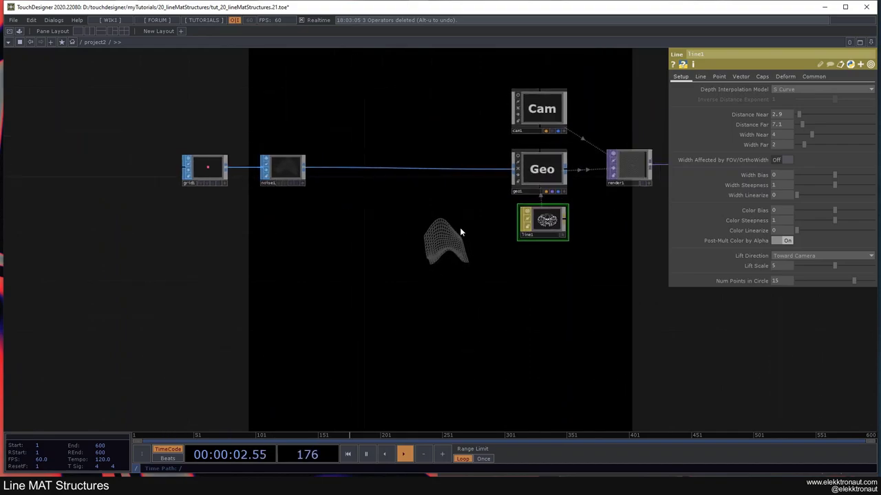
left_click(547, 106)
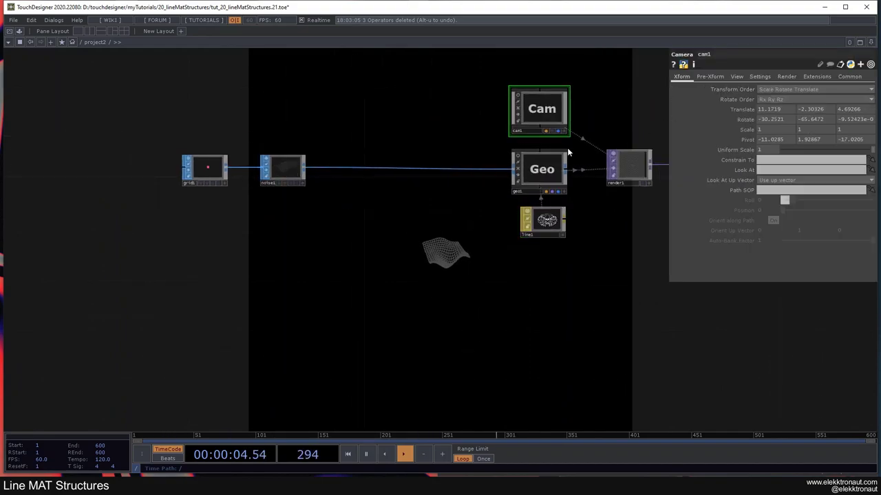
left_click(189, 178)
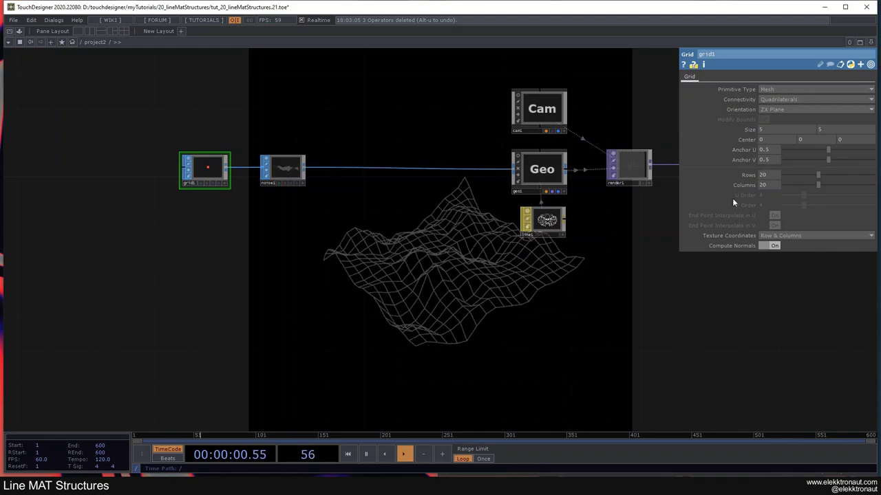
type("60")
key("Tab")
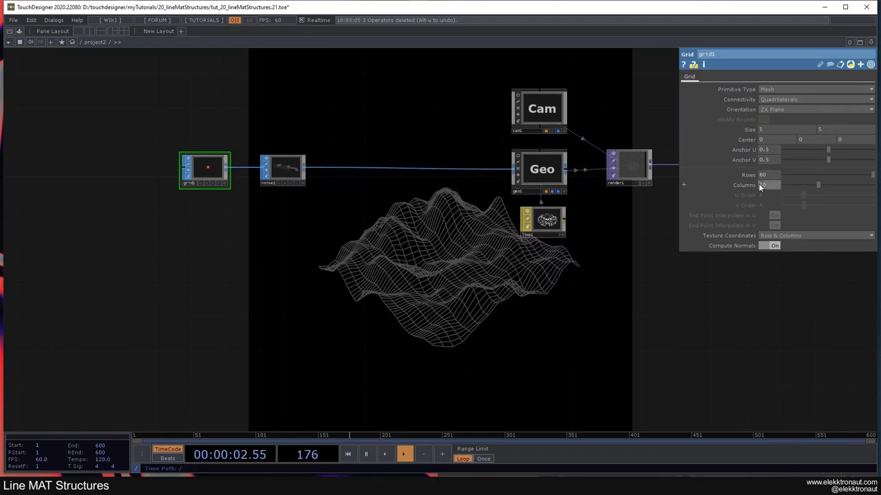
type("60")
key("Return")
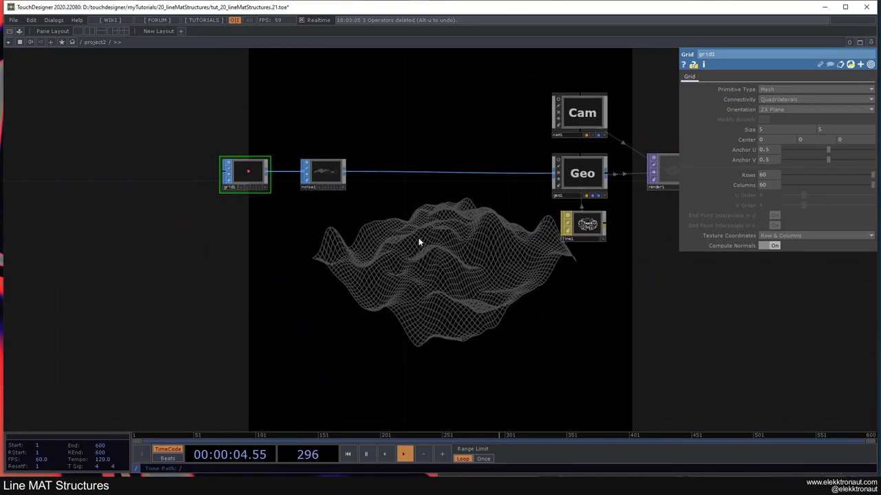
- Turn off the Grid and Noise node viewers and set the Noise SOP's Attribute to Point Normals
scroll(406, 237, "up", 2)
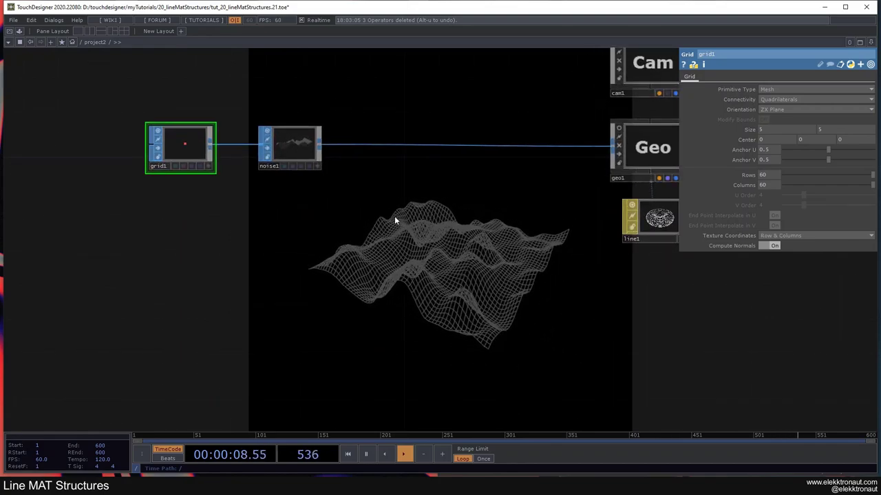
left_click(301, 136)
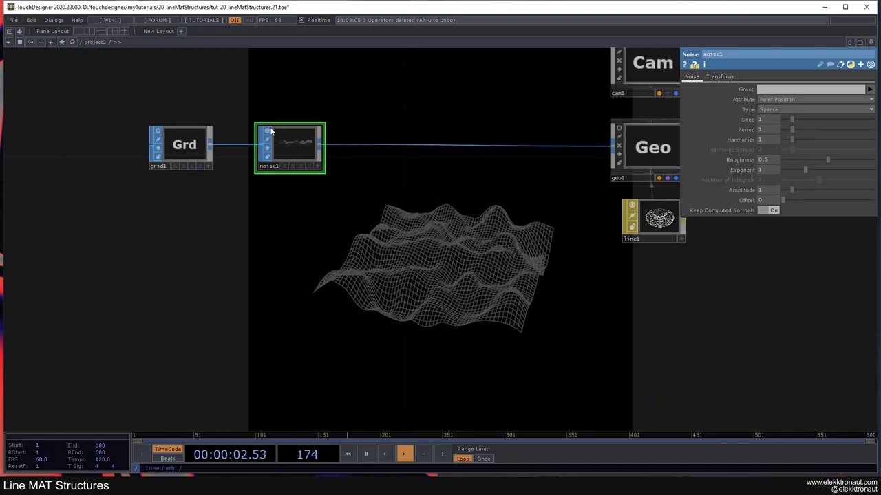
left_click_drag(427, 204, 446, 188)
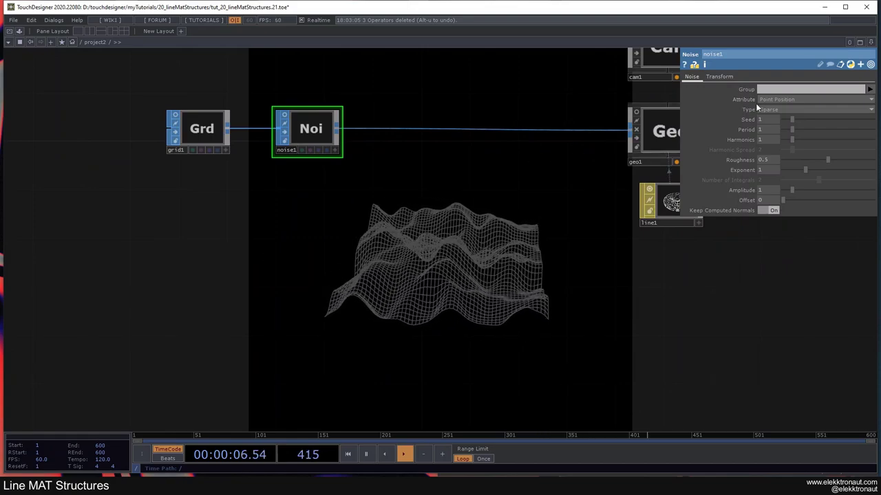
left_click(791, 99)
left_click(784, 115)
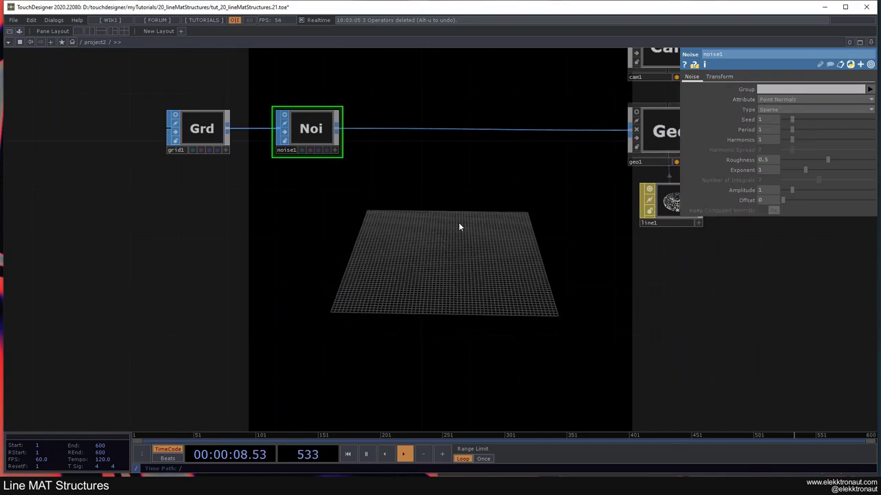
left_click_drag(446, 234, 393, 217)
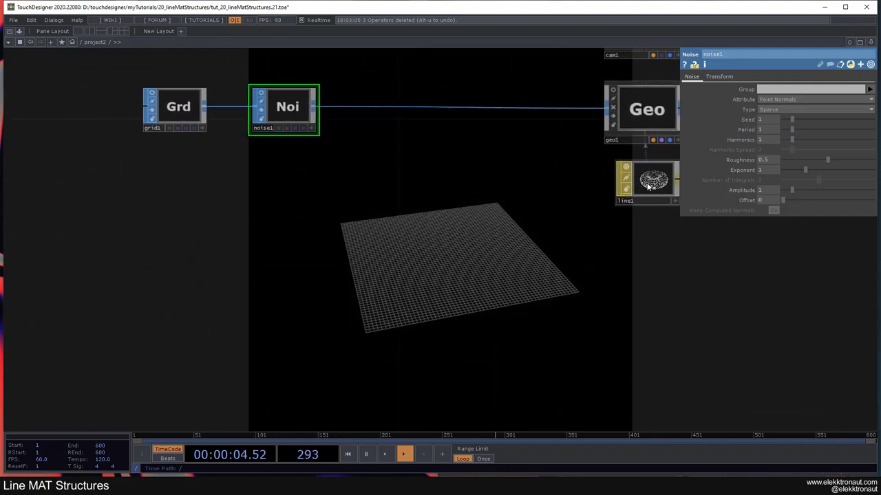
left_click(777, 100)
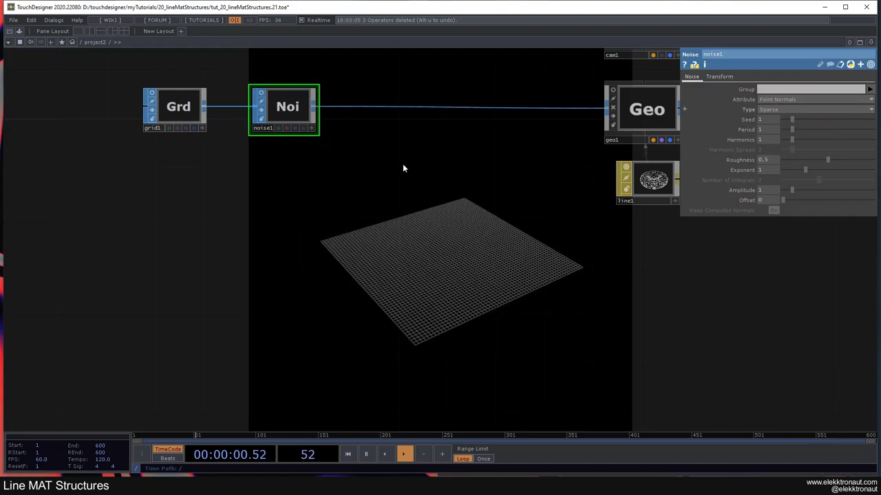
- Activate the Grid SOP's viewer and display its point normals through the viewport display options
left_click(150, 94)
left_click_drag(139, 93, 141, 124)
scroll(177, 153, "up", 5)
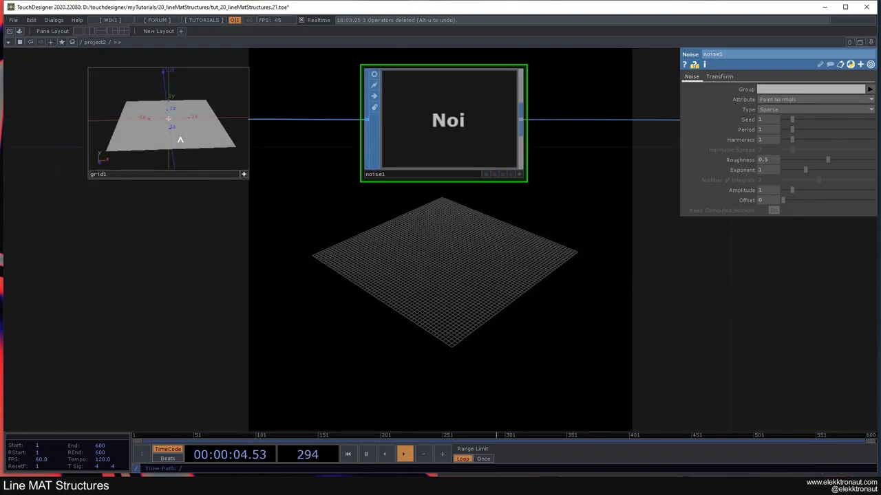
right_click(205, 121)
left_click(241, 96)
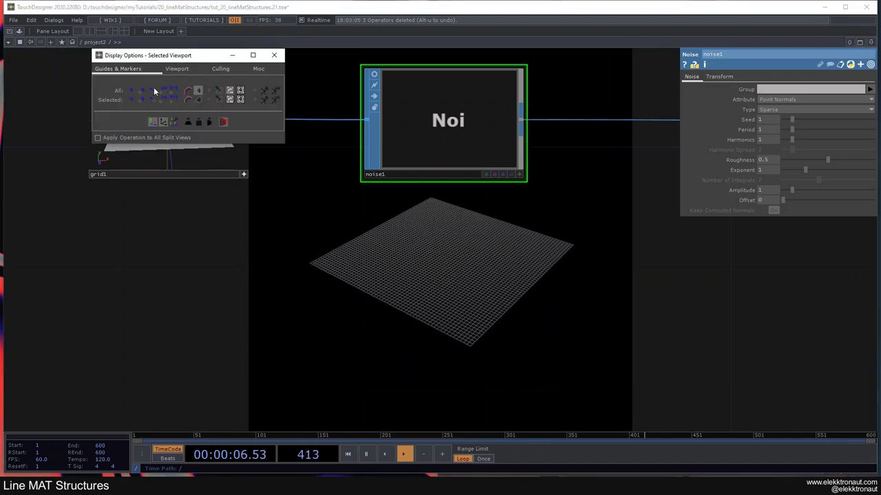
left_click(274, 55)
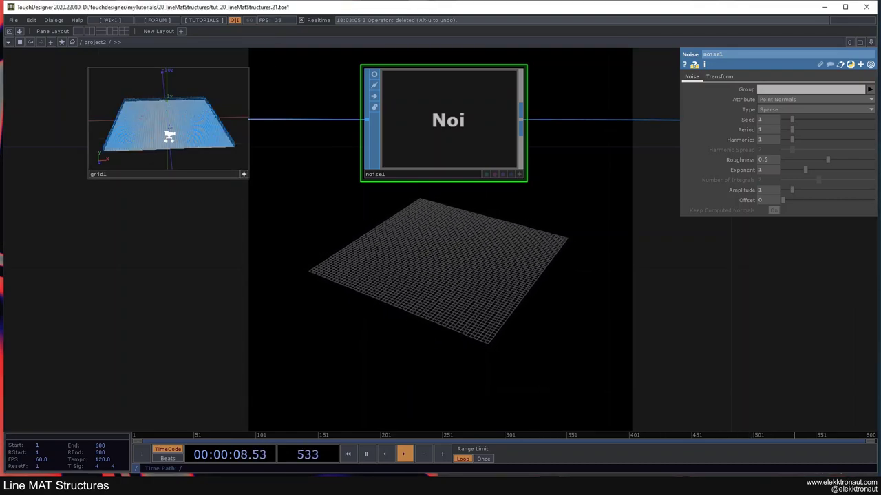
- Activate the Noise SOP's viewer, display its point normals and examine how the noise bends them
scroll(169, 136, "up", 3)
left_click_drag(509, 236, 469, 241)
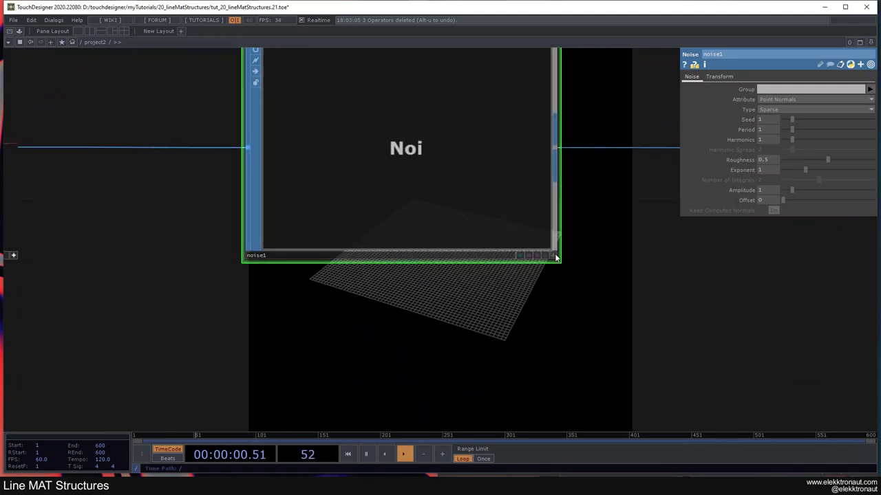
left_click(553, 255)
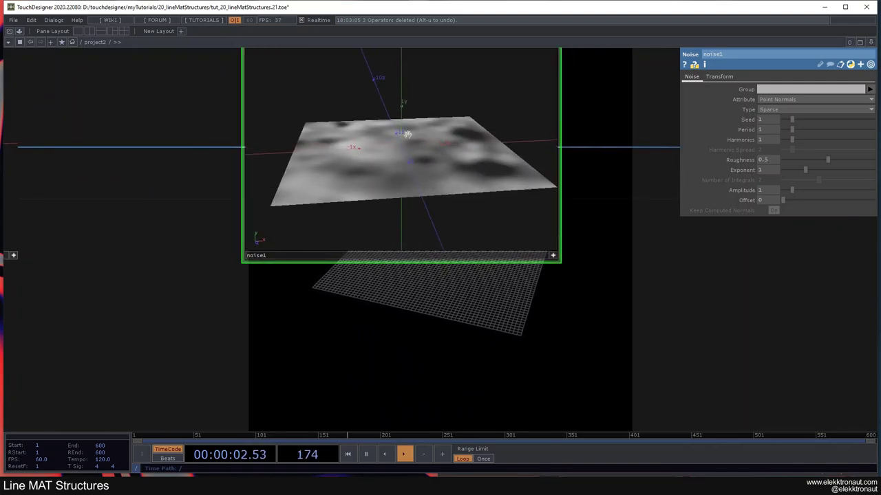
right_click(407, 134)
left_click(427, 113)
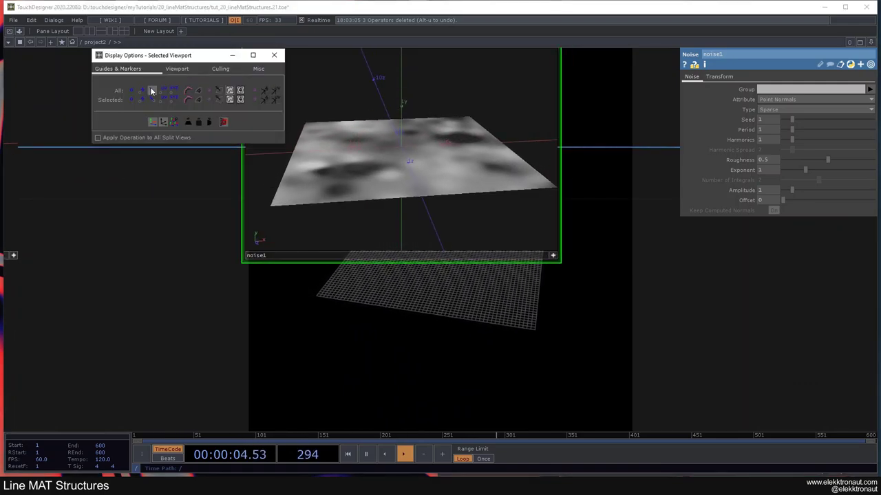
left_click(152, 90)
left_click(274, 55)
scroll(187, 140, "up", 6)
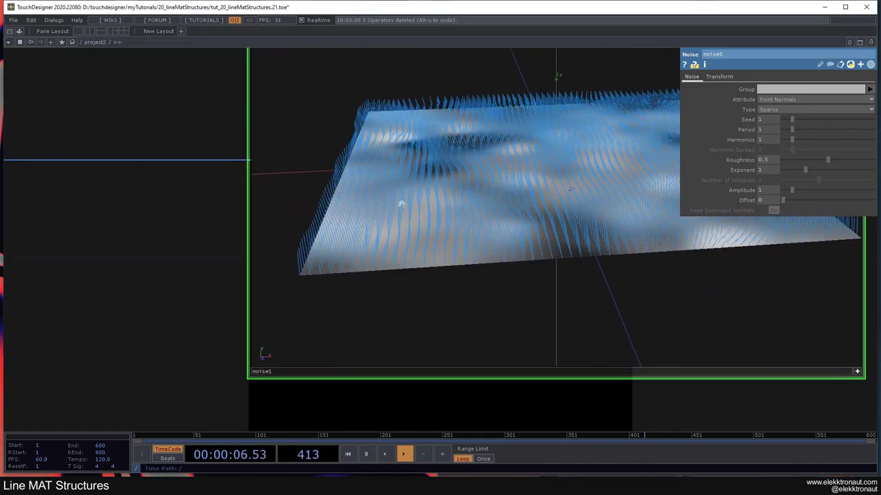
left_click_drag(132, 234, 71, 233)
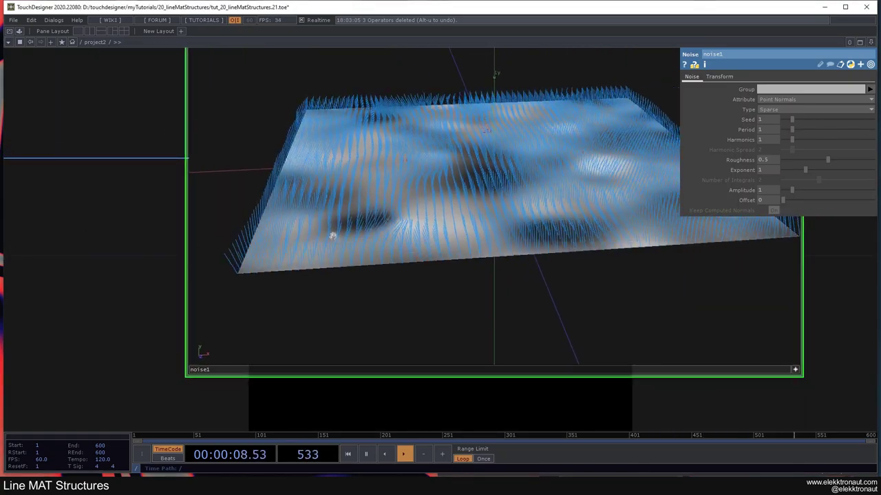
- Deactivate the viewers of the Noise and Grid SOPs and turn their node displays off again
scroll(333, 236, "down", 5)
left_click(475, 272)
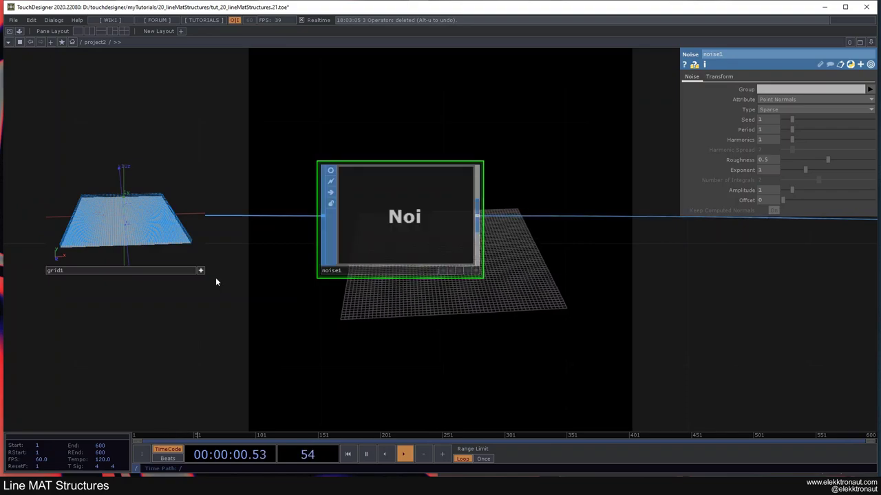
left_click(200, 271)
scroll(262, 258, "down", 3)
left_click_drag(287, 251, 227, 225)
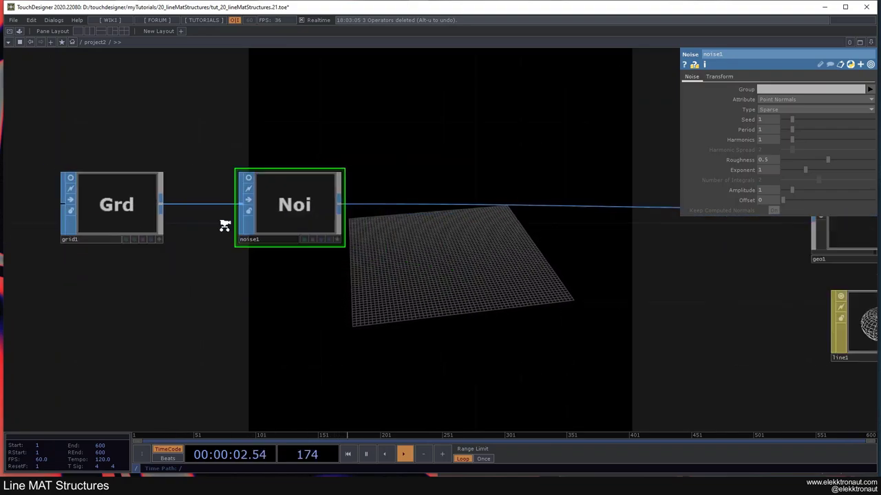
- Set the Line MAT's Distance Far to 22.8 and both Width Near and Width Far to 1
scroll(358, 216, "down", 2)
left_click_drag(360, 217, 165, 147)
left_click(564, 240)
left_click_drag(440, 273, 244, 218)
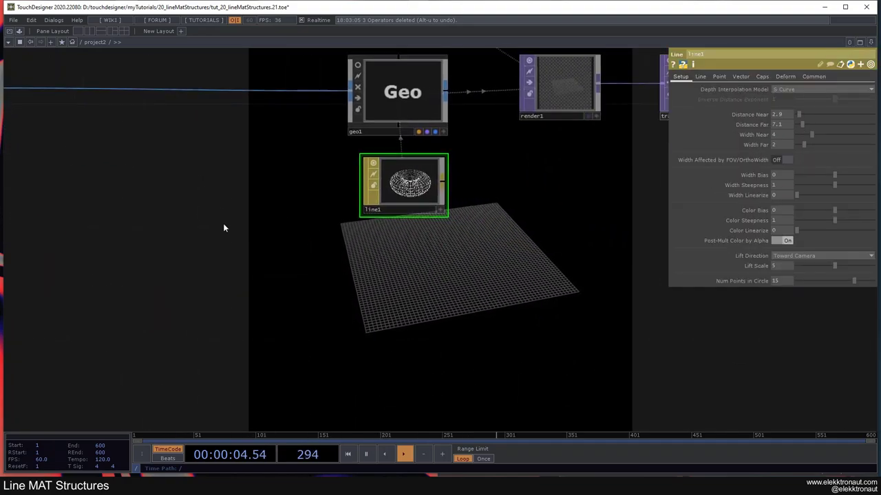
left_click_drag(399, 294, 323, 228)
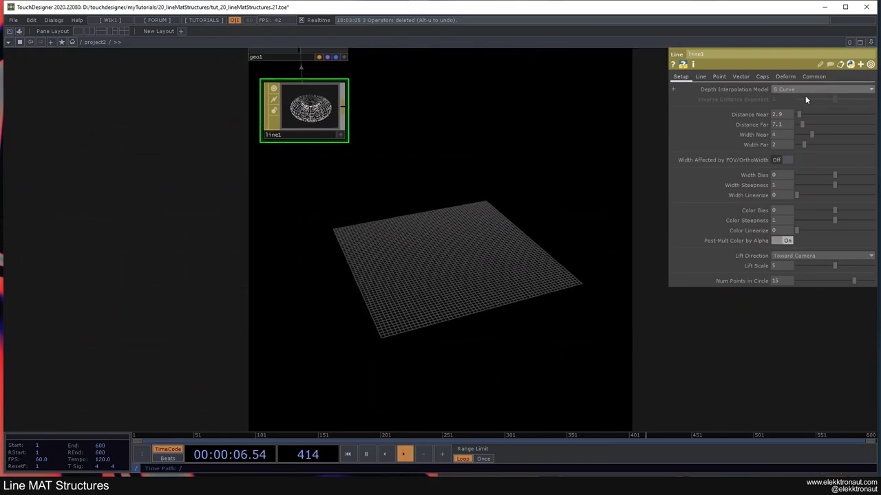
left_click_drag(801, 124, 816, 130)
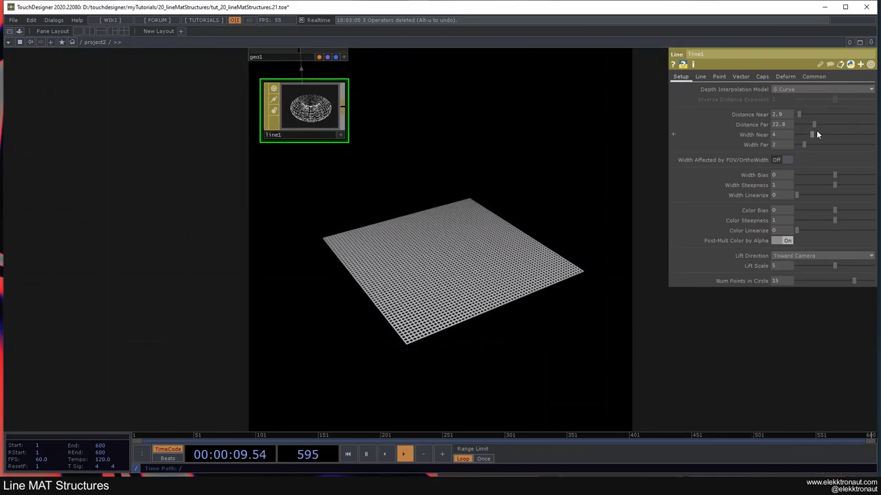
left_click(776, 144)
type("1")
left_click(564, 133)
left_click_drag(556, 177, 556, 173)
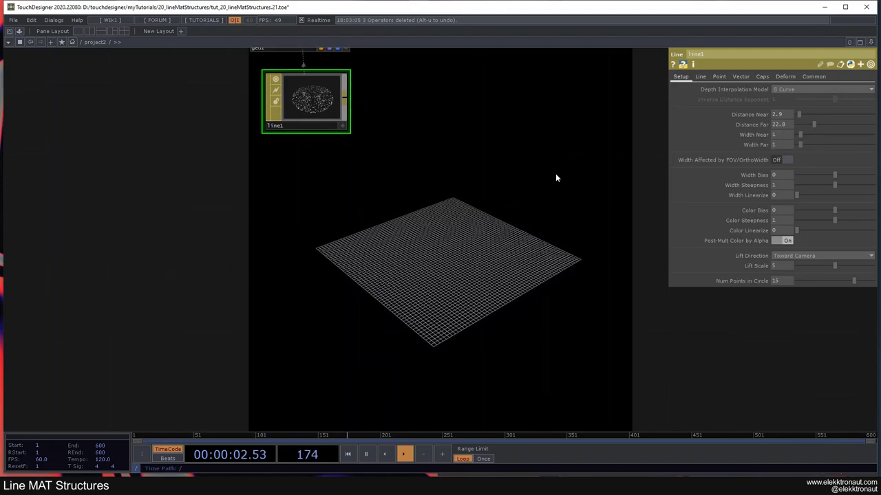
- Turn off Draw Lines and turn on Draw Vectors in the Line MAT
left_click(700, 76)
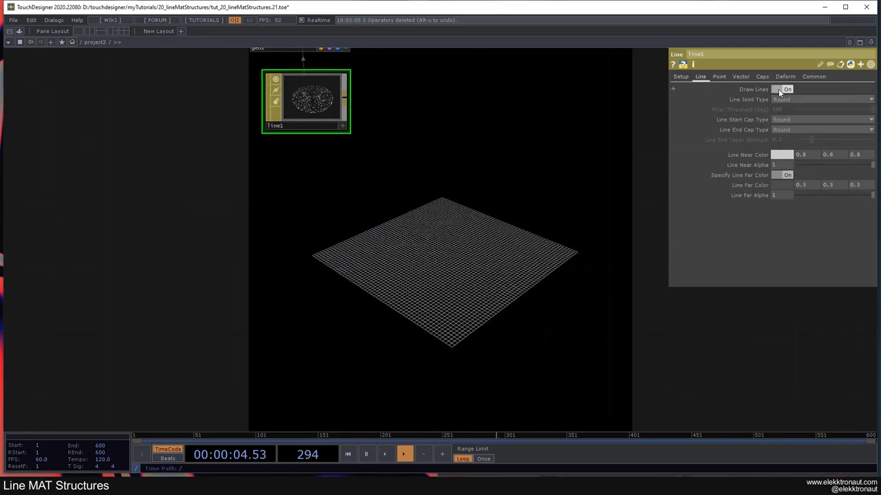
left_click(785, 90)
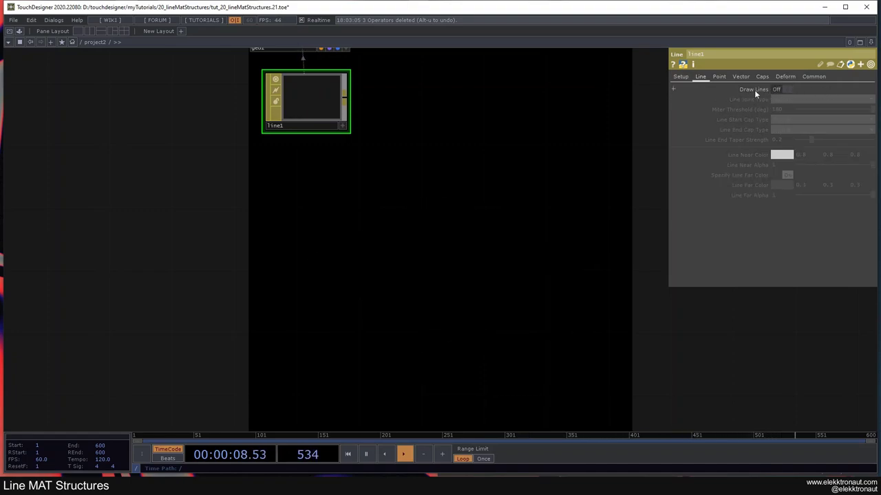
left_click(741, 77)
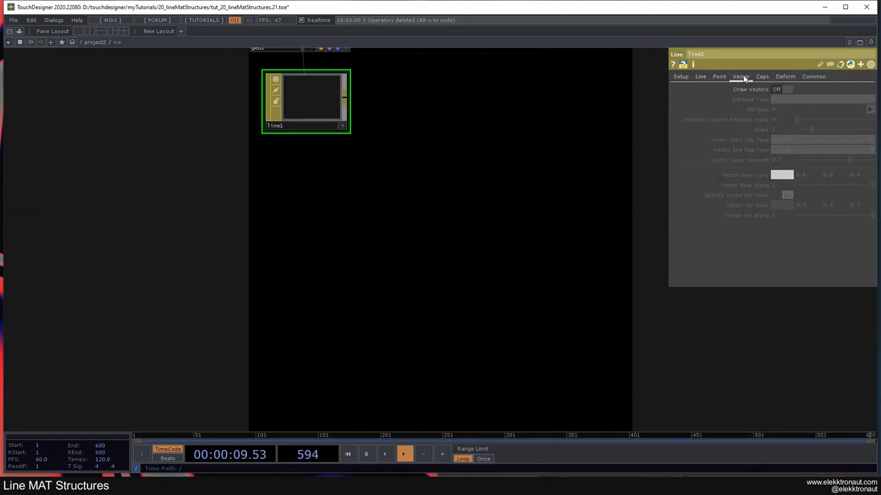
left_click(781, 90)
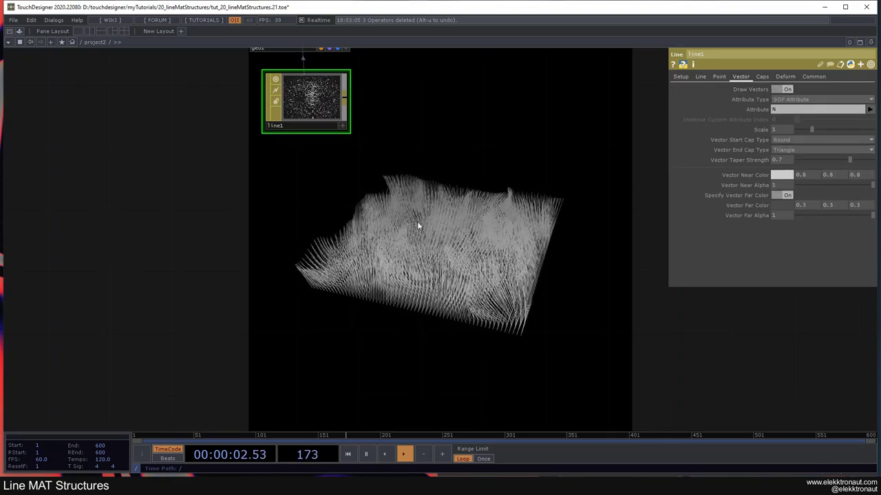
left_click_drag(417, 226, 451, 249)
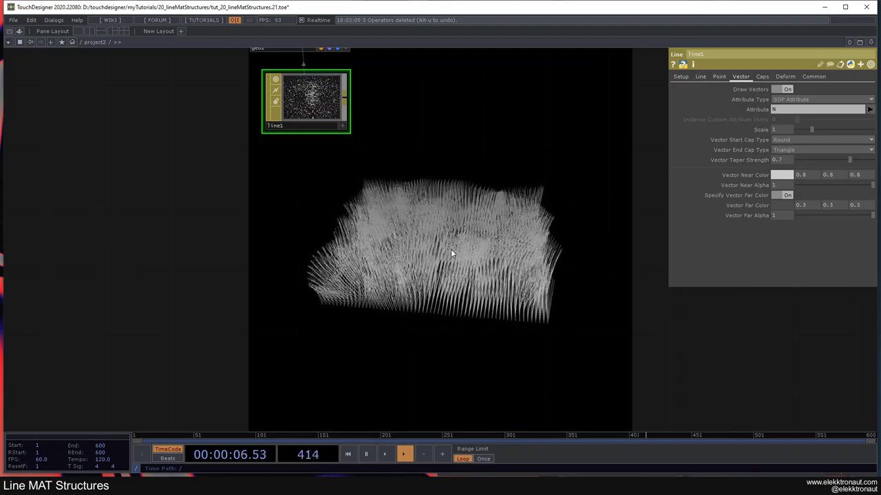
scroll(450, 249, "down", 3)
scroll(391, 204, "up", 3)
left_click_drag(390, 210, 365, 188)
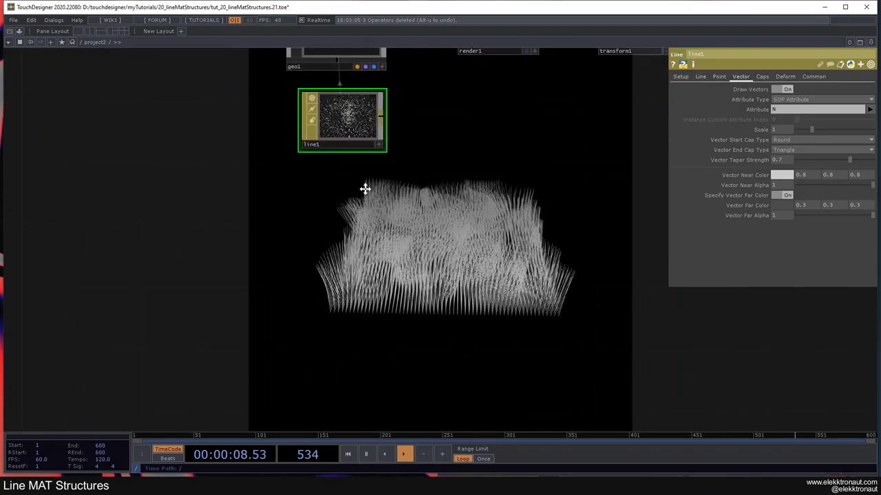
- Try P as the Line MAT's vector attribute and return it to N
left_click(869, 110)
left_click(787, 125)
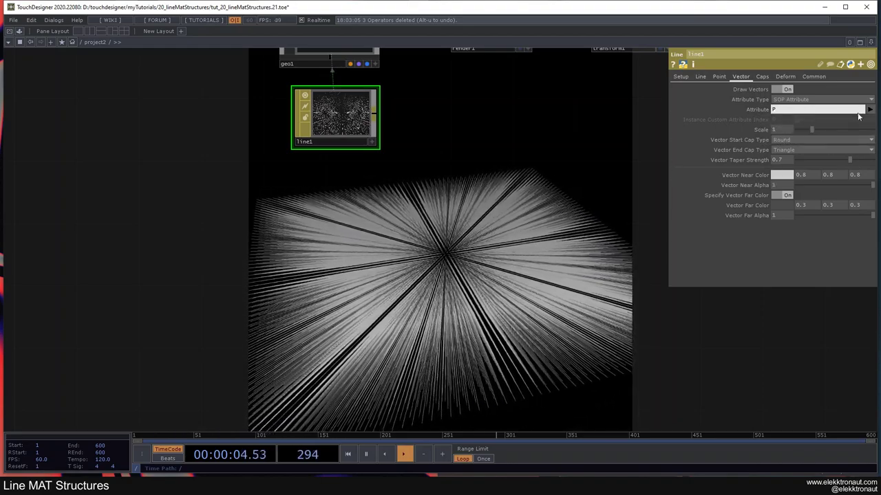
left_click(869, 110)
left_click(819, 118)
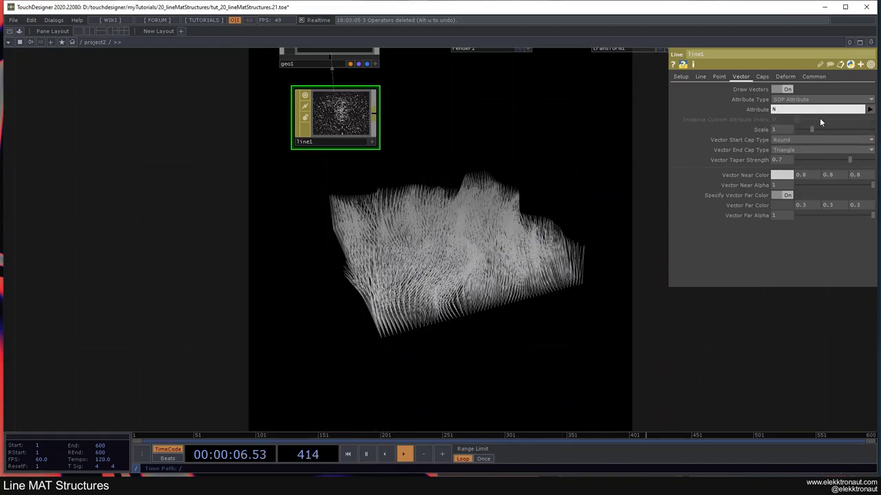
- Set the vector Scale to 0.69 and make both the Vector Near Color and Vector Far Color white
left_click_drag(812, 128, 797, 161)
left_click_drag(454, 187, 456, 244)
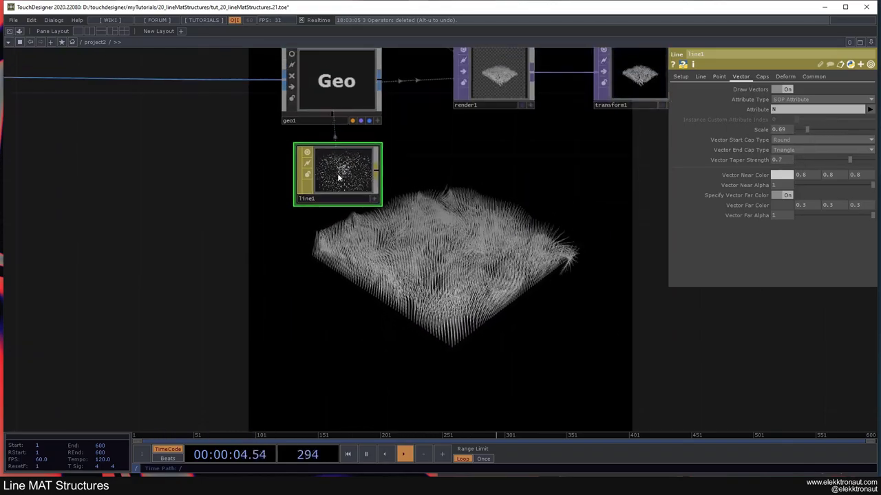
left_click(784, 175)
left_click(846, 94)
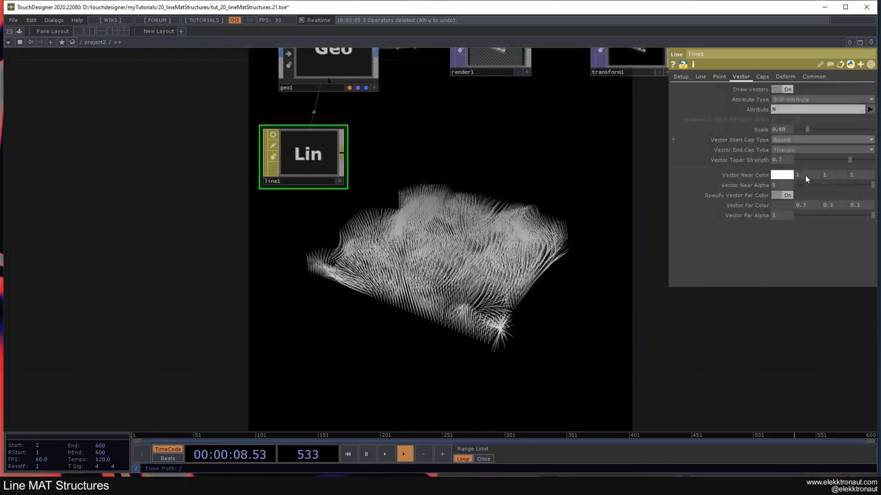
left_click(782, 206)
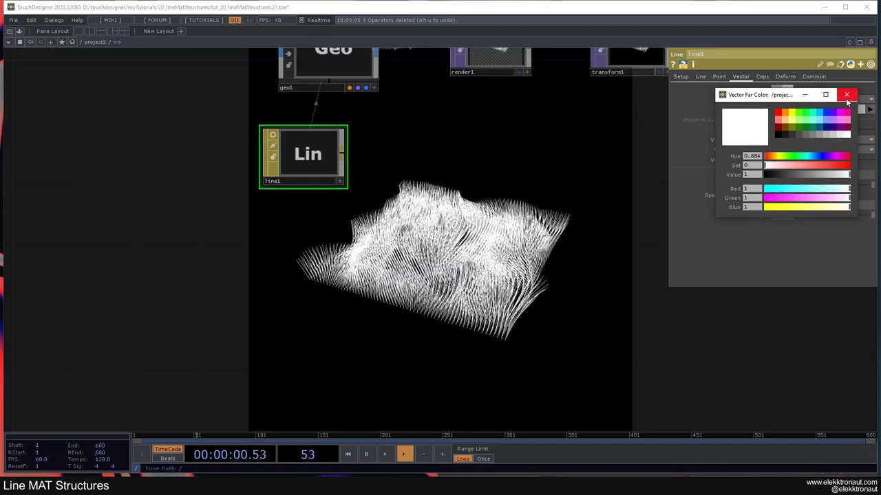
left_click(846, 95)
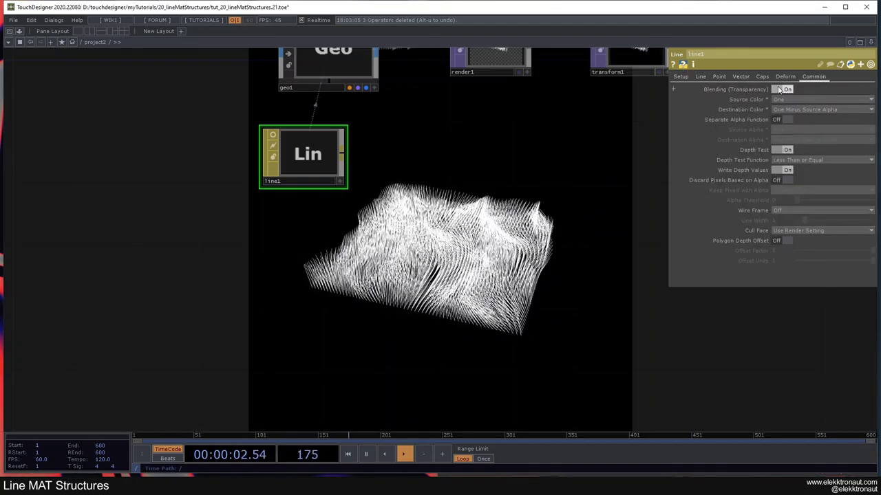
- Turn off the Line MAT's Depth Test and lower Vector Near Alpha to 0.169 and Vector Far Alpha to 0.072
left_click(786, 151)
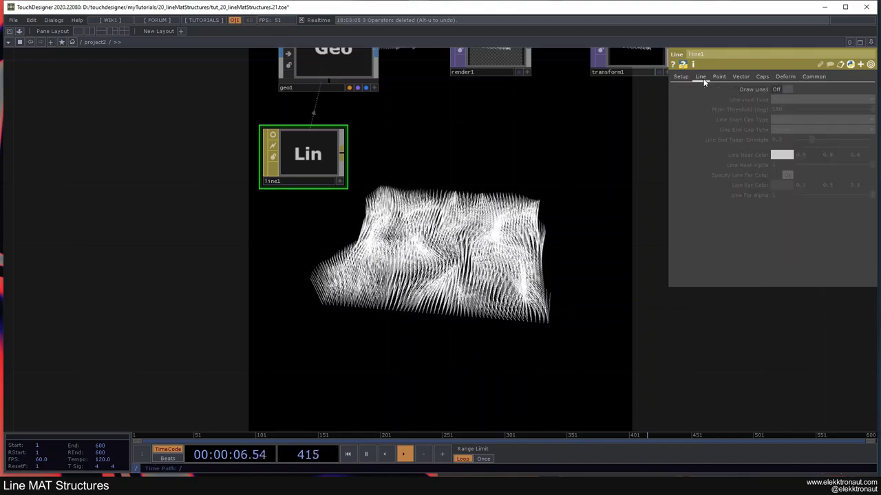
left_click(742, 77)
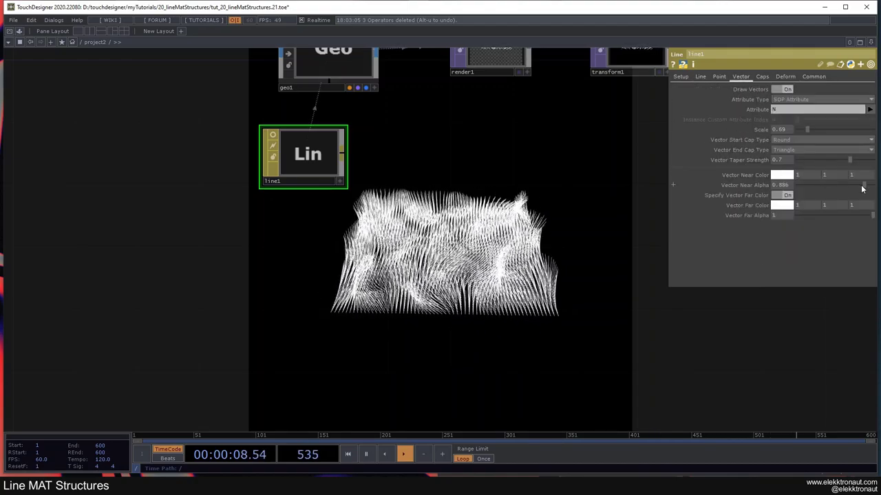
left_click_drag(782, 191, 803, 216)
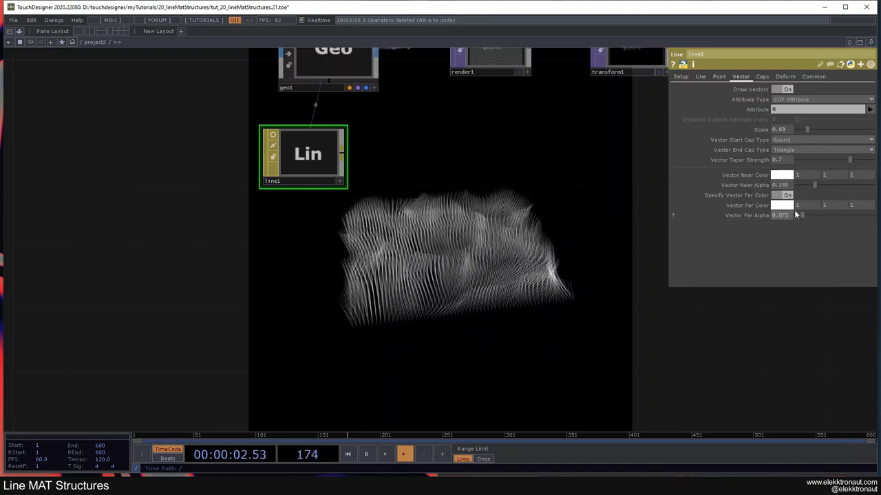
left_click_drag(816, 185, 806, 164)
- Set the Line MAT's vector Scale to 3 and the Vector Taper Strength to 1
left_click_drag(813, 132, 844, 131)
left_click_drag(811, 163, 867, 165)
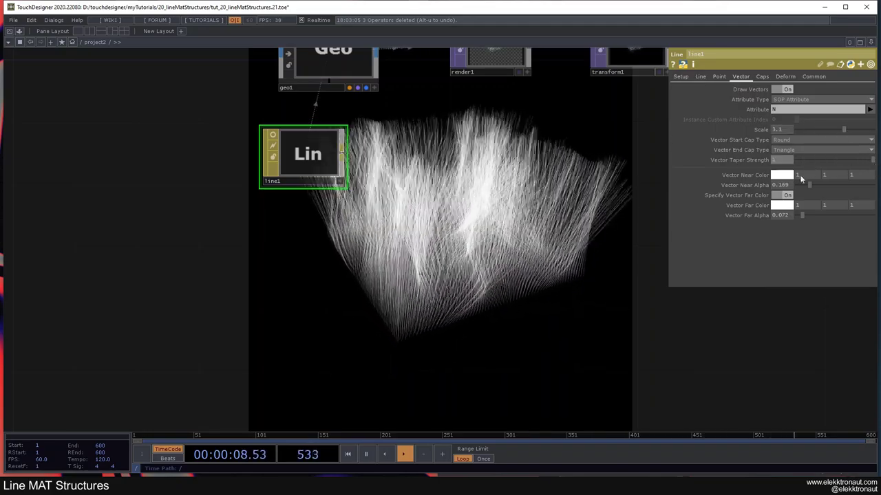
middle_click_drag(542, 167, 488, 125)
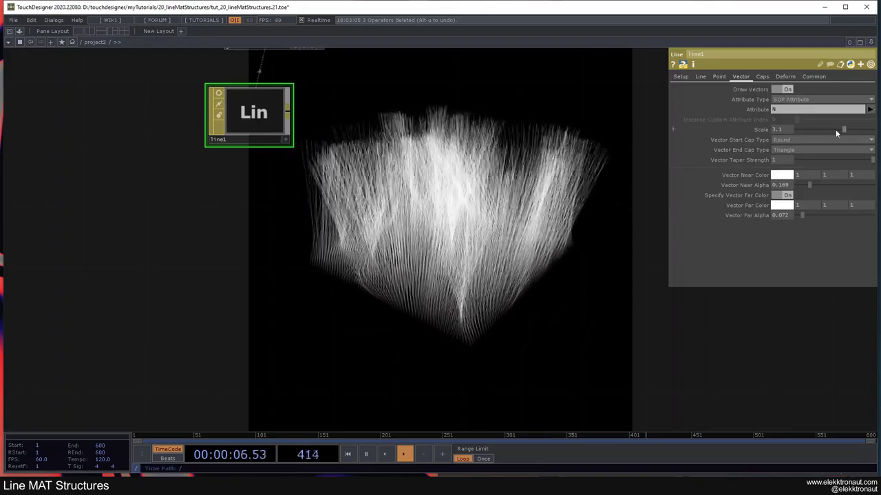
left_click(784, 130)
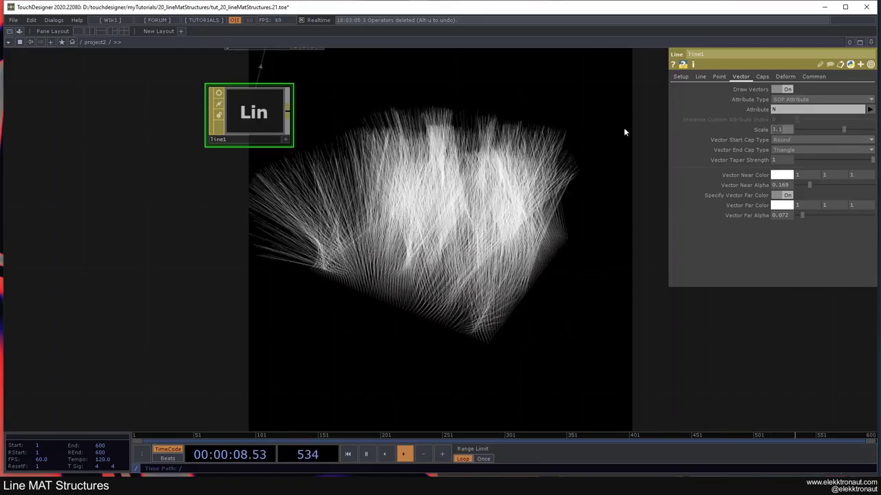
type("3")
key("Return")
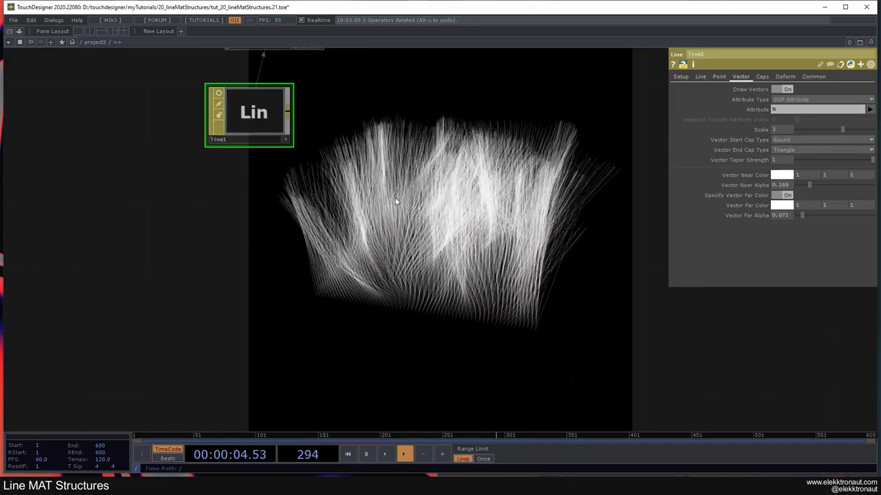
- Reduce the Line MAT's Vector Taper Strength to 0.03 and its vector Scale to 2.02
left_click_drag(393, 219, 441, 206)
left_click_drag(382, 237, 413, 152)
left_click_drag(425, 187, 382, 183)
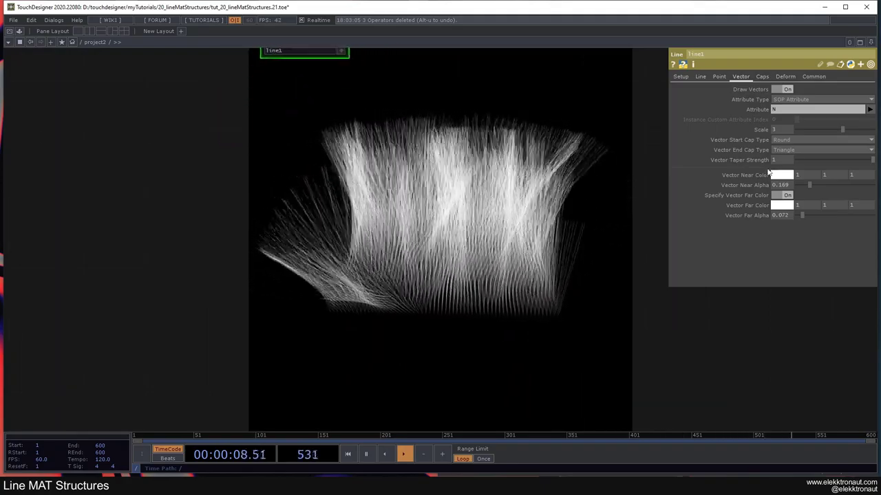
left_click_drag(871, 160, 776, 162)
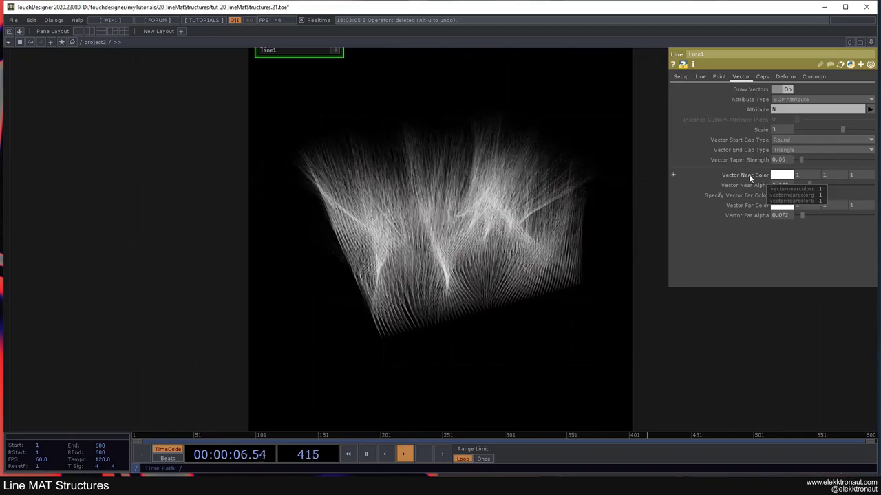
left_click_drag(512, 204, 687, 309)
scroll(492, 223, "down", 3)
left_click_drag(842, 129, 796, 162)
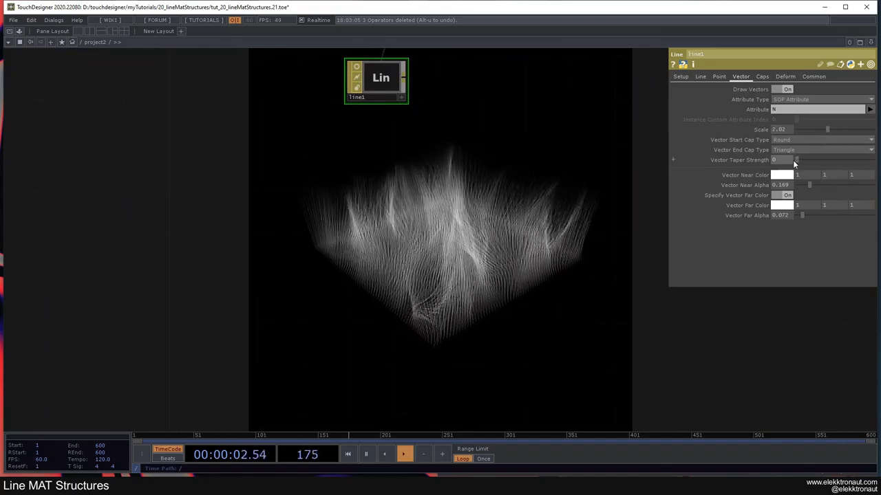
- Set the Noise SOP's Period to 1.21 and its Amplitude to 0.65
left_click_drag(604, 255, 819, 330)
scroll(443, 269, "down", 2)
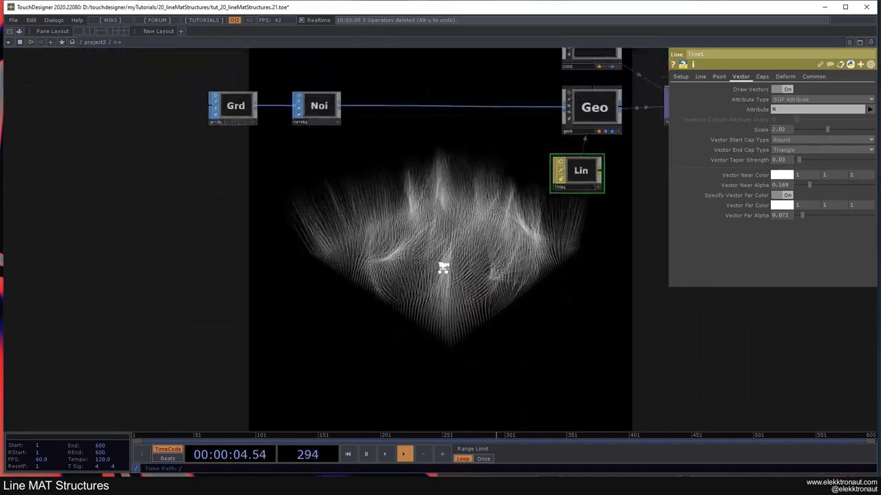
left_click(349, 139)
scroll(423, 220, "up", 3)
left_click_drag(518, 256, 552, 257)
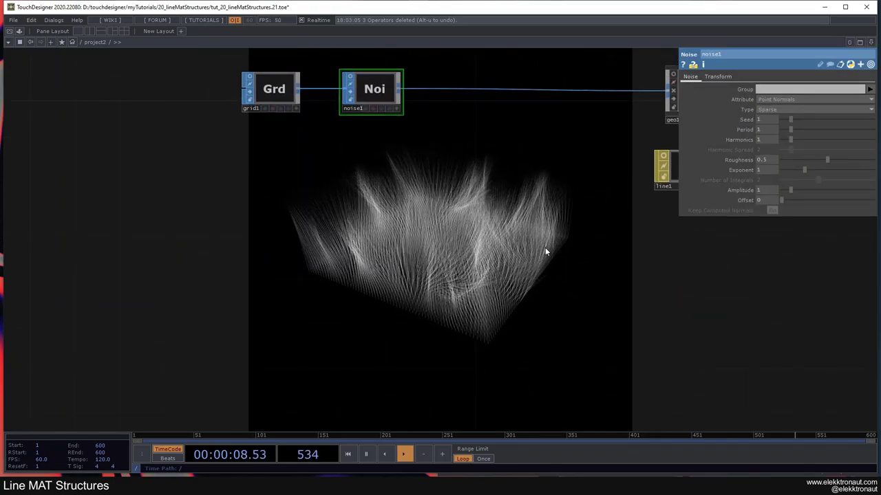
left_click_drag(495, 229, 451, 215)
mouse_move(801, 130)
left_mouse_down()
mouse_move(816, 132)
mouse_move(776, 131)
mouse_move(788, 133)
left_mouse_up()
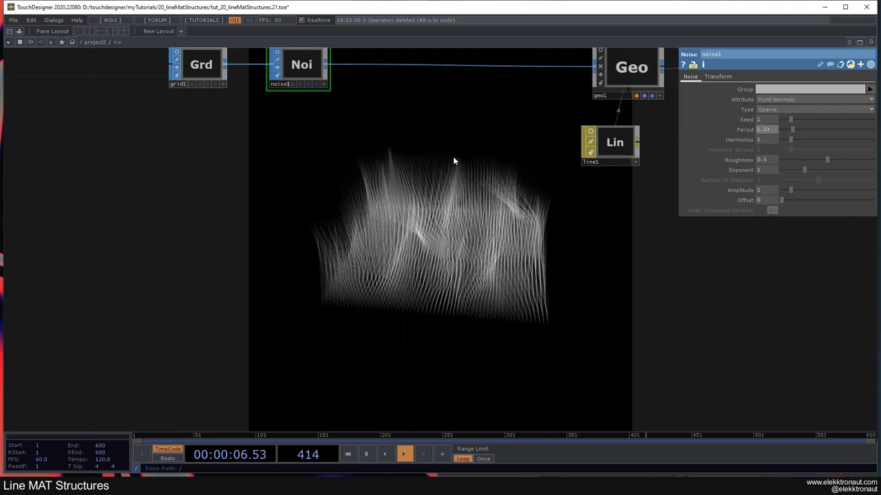
left_click_drag(792, 192, 873, 191)
key("ctrl+z")
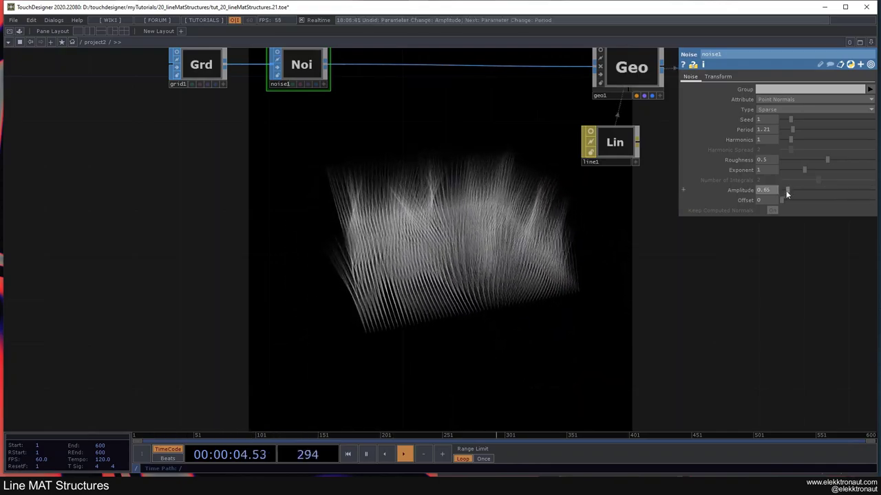
- Try other Harmonics values on the Noise SOP and return to 1
scroll(440, 226, "down", 4)
left_click_drag(388, 201, 448, 243)
left_click_drag(523, 120, 407, 119)
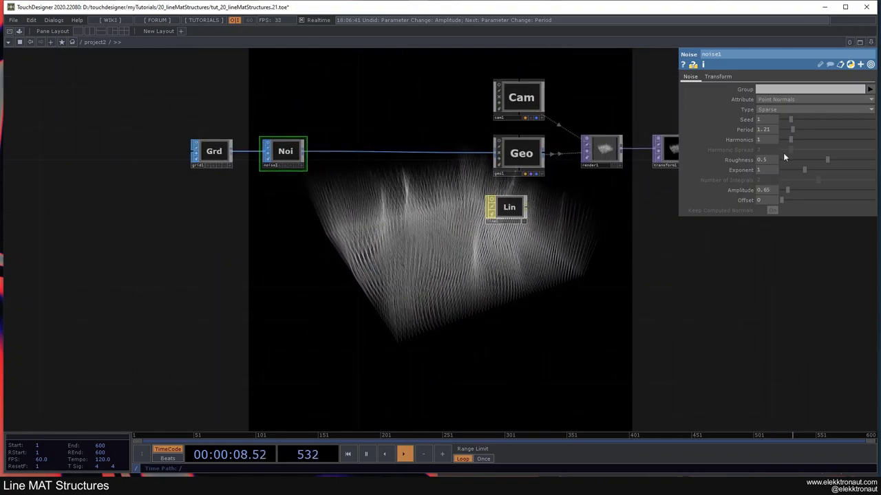
left_click_drag(792, 139, 764, 144)
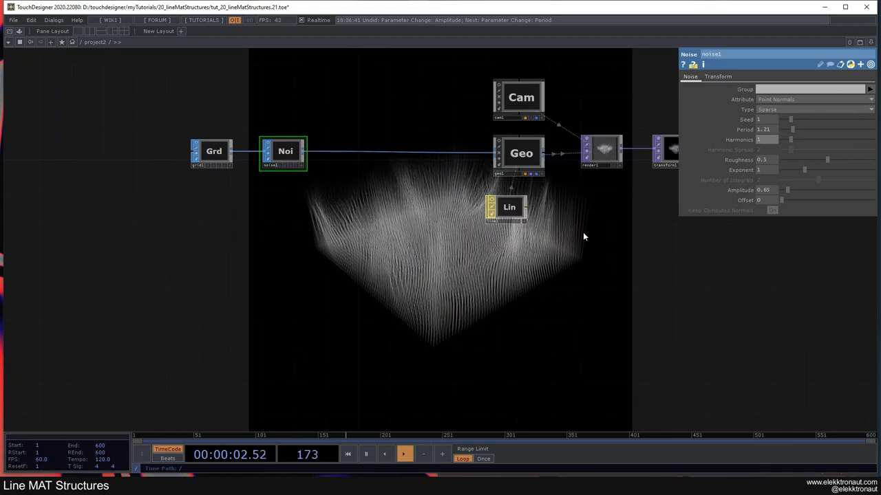
- Add a Sphere SOP below the Grid SOP and wire it into the Noise SOP in place of the grid
scroll(261, 244, "up", 3)
left_click_drag(259, 221, 397, 240)
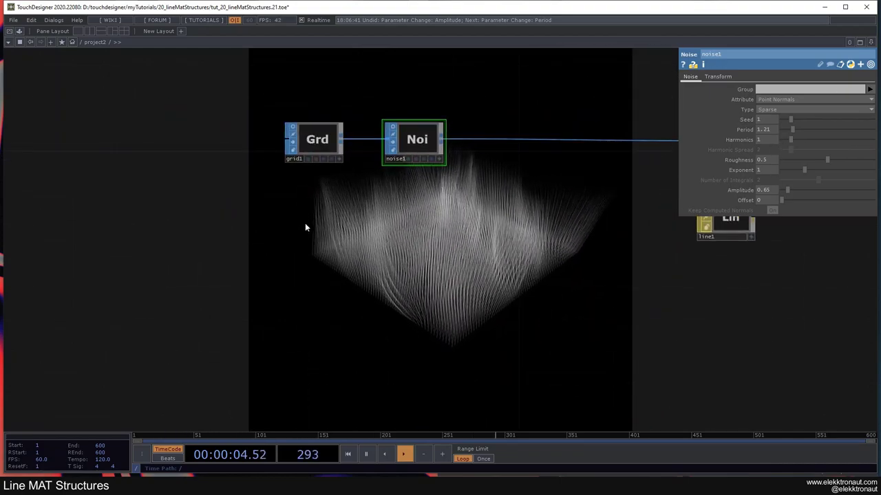
key("space")
key("Tab")
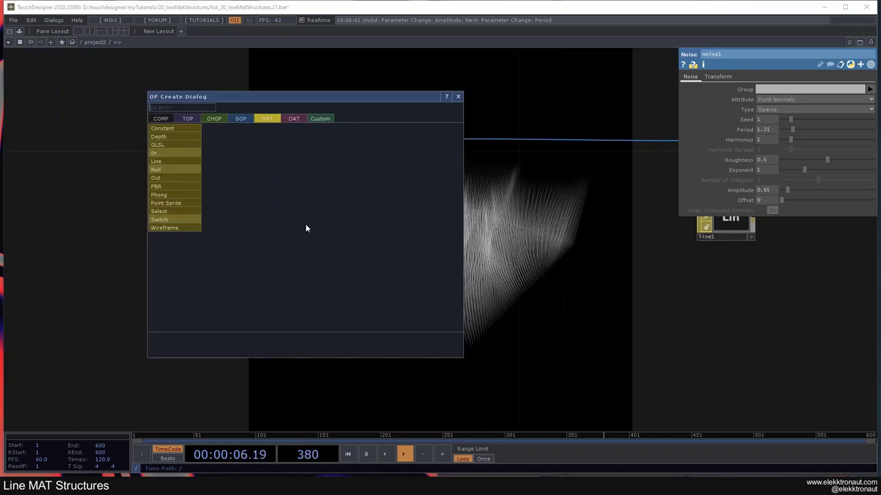
type("sph")
left_click(242, 118)
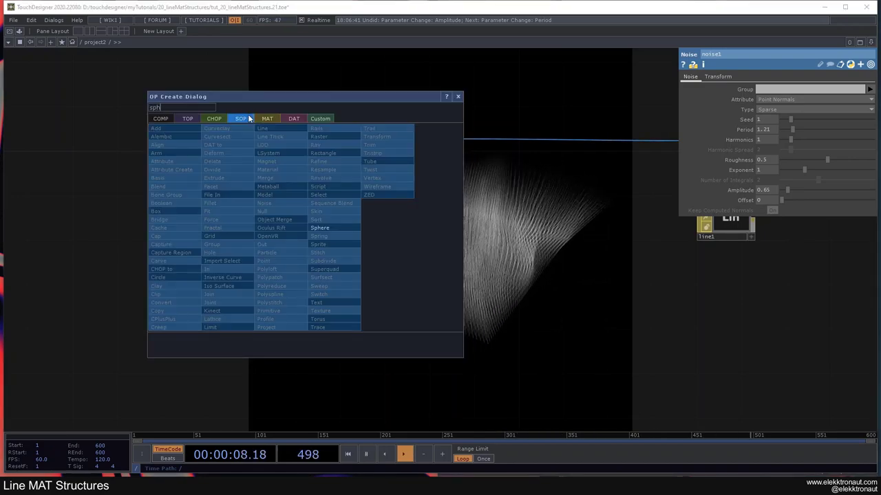
left_click(353, 223)
left_click(321, 229)
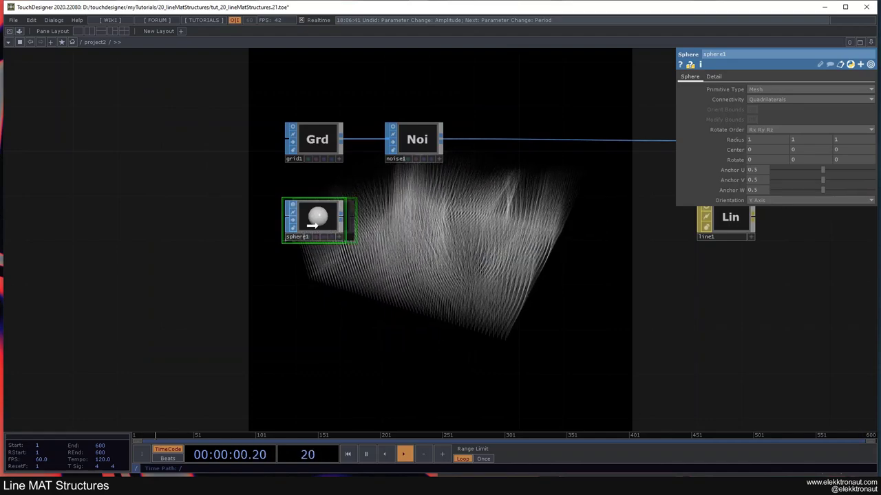
left_click_drag(338, 222, 384, 143)
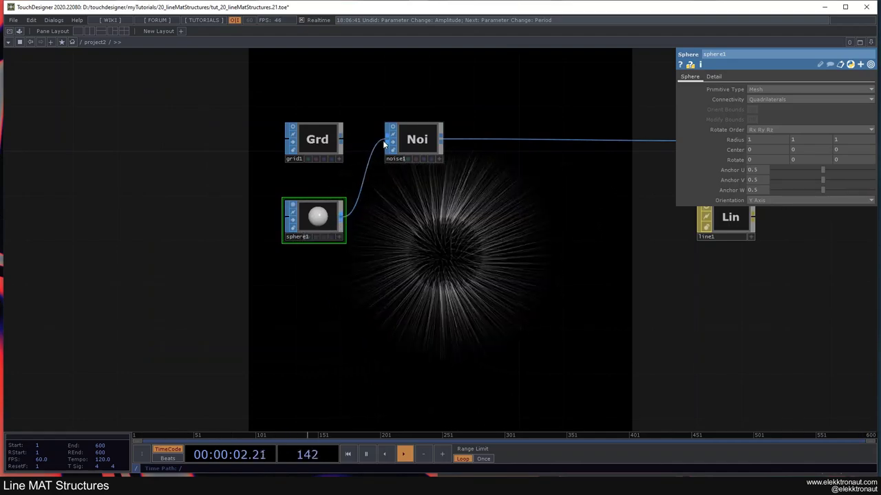
- Set the Sphere SOP's Rows and Columns to 60
left_click(716, 76)
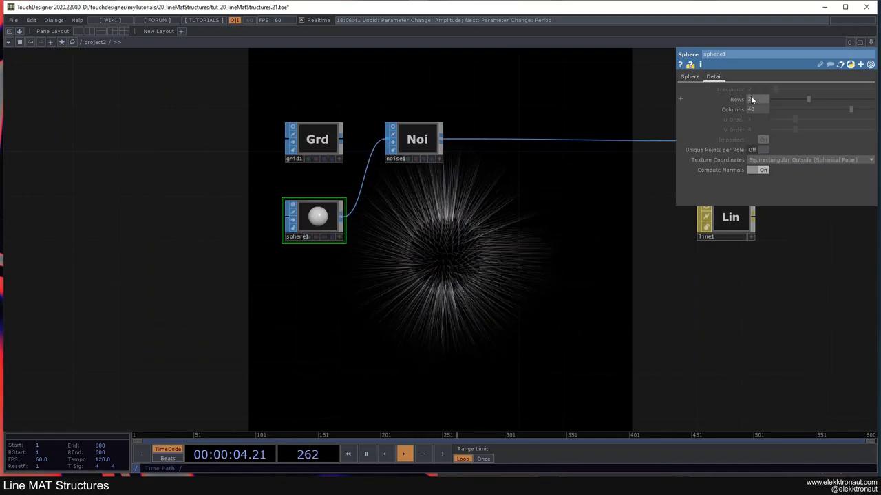
left_click(752, 110)
type("60")
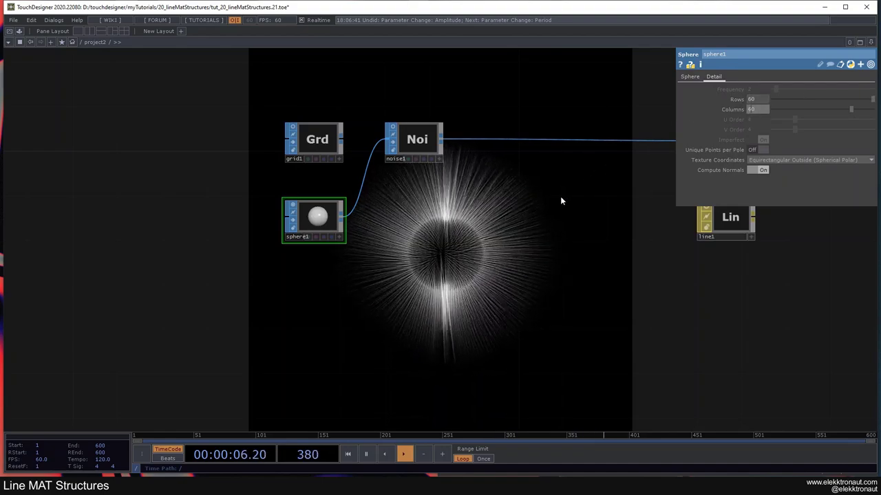
left_click(560, 197)
left_click(690, 77)
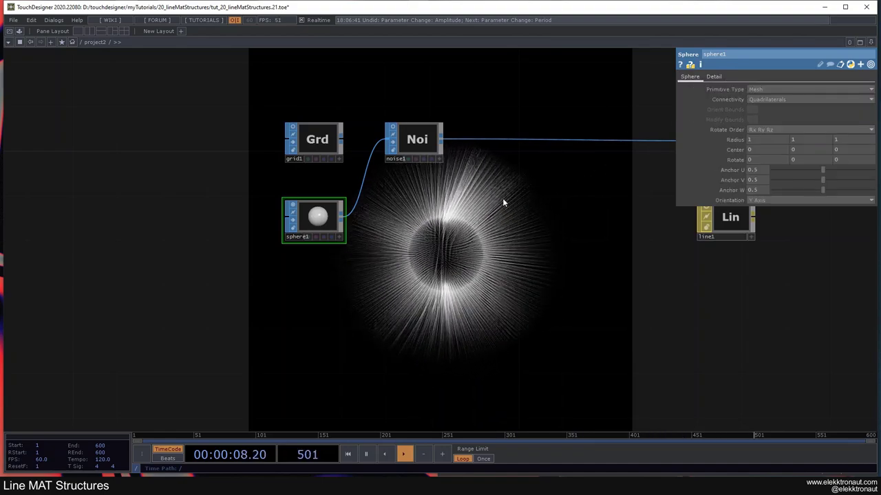
- Set the Noise SOP's Amplitude to 2.91, Exponent to 0.16 and Period to about 3.81
left_click_drag(502, 199, 430, 173)
left_click(358, 115)
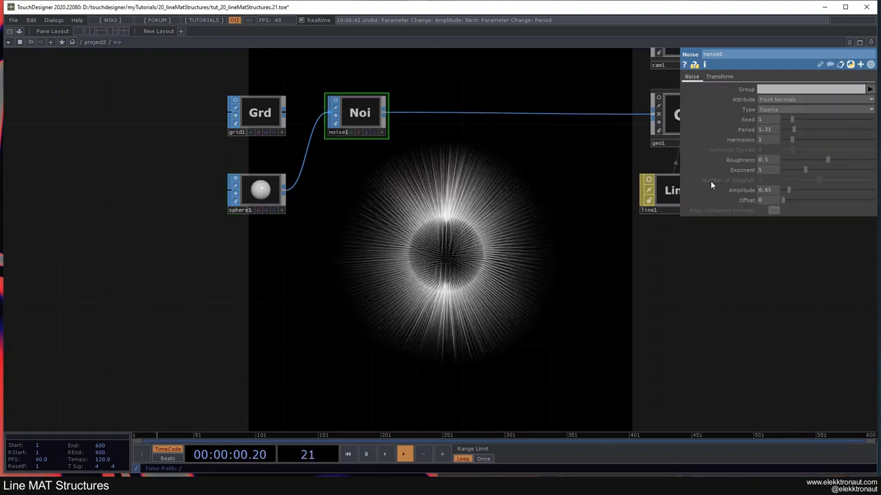
left_click_drag(803, 189, 810, 190)
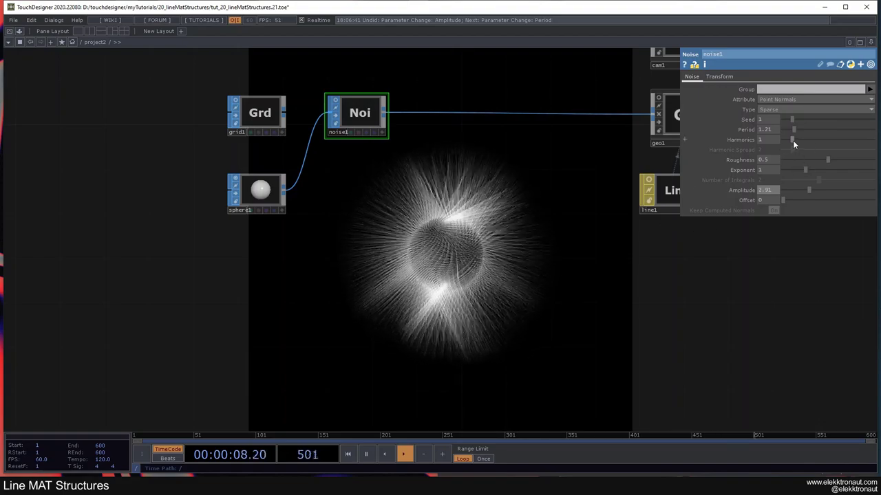
left_click_drag(805, 169, 785, 172)
left_click_drag(794, 130, 819, 130)
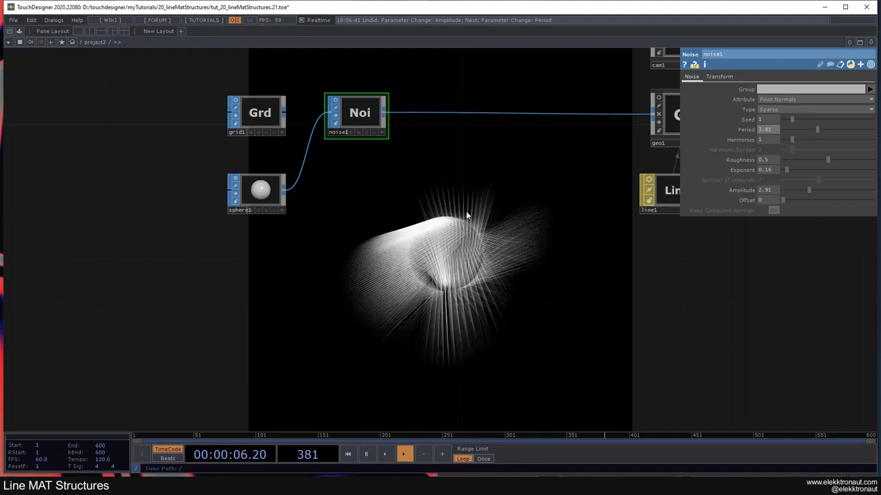
- Turn off Draw Points in the Line MAT
left_click(663, 198)
left_click_drag(581, 228, 492, 186)
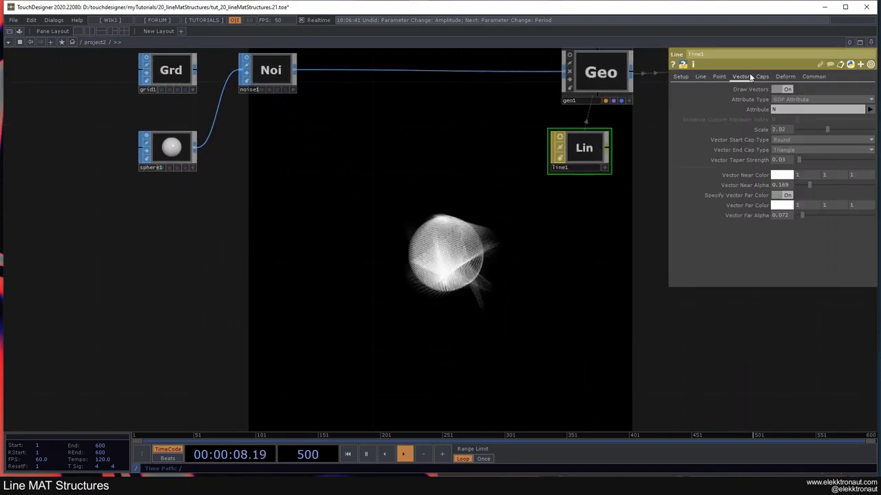
left_click(717, 77)
left_click(778, 89)
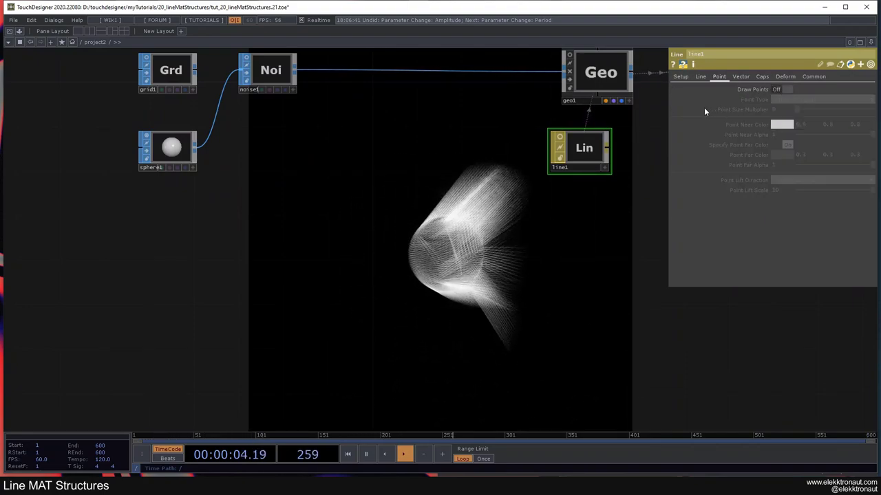
- Set the Line MAT's Round Width for caps to 50
left_click(741, 76)
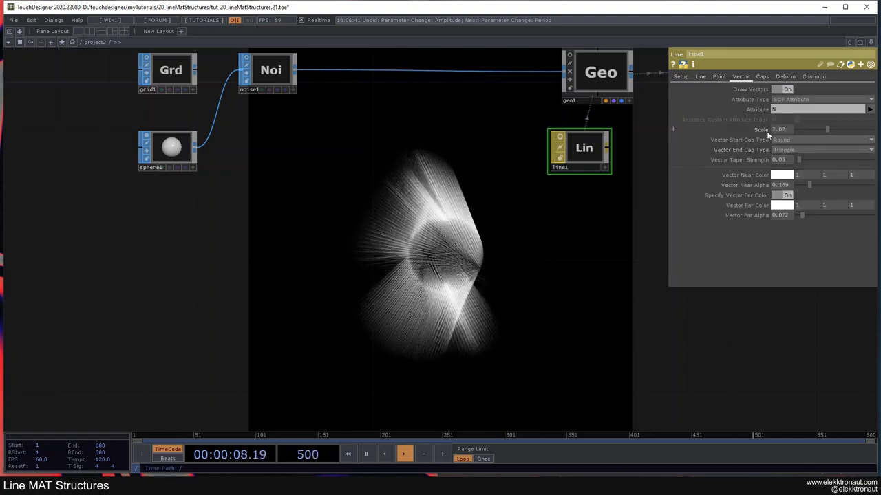
left_click(761, 78)
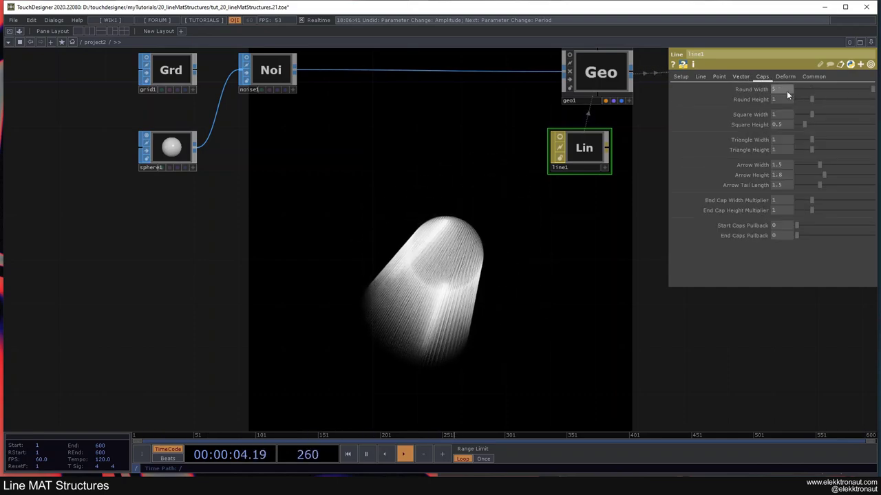
type("0")
key("Return")
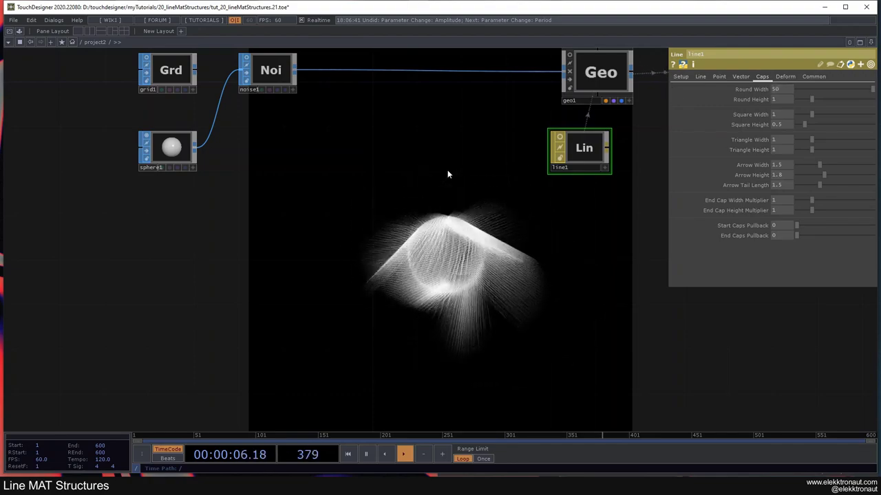
- Set the Line MAT's Vector Taper Strength to 1 and its Vector End Cap Type to Round
left_click(740, 76)
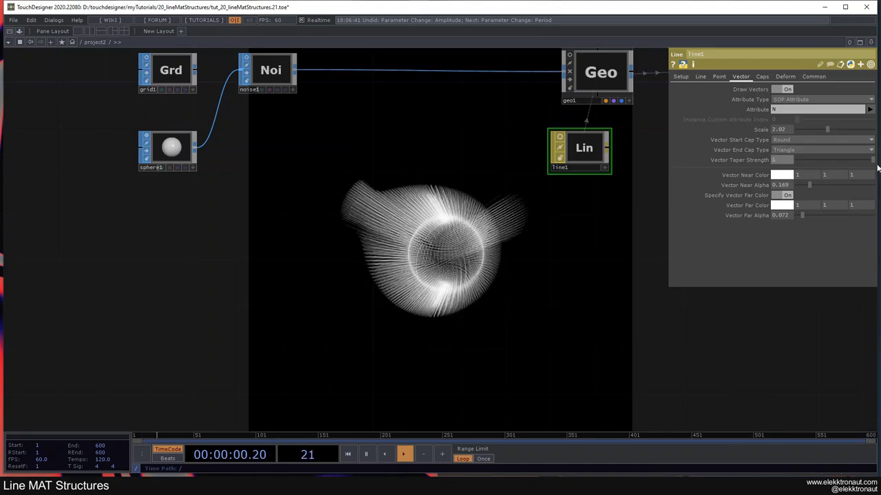
left_click(784, 76)
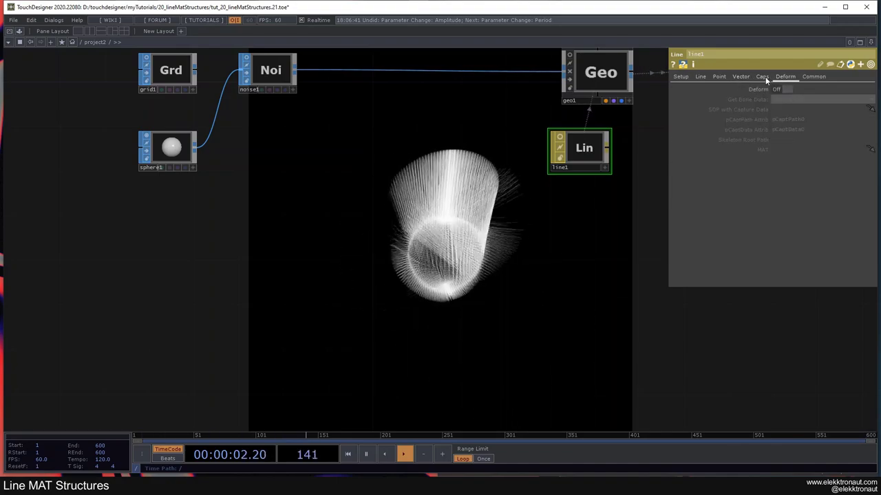
left_click(763, 76)
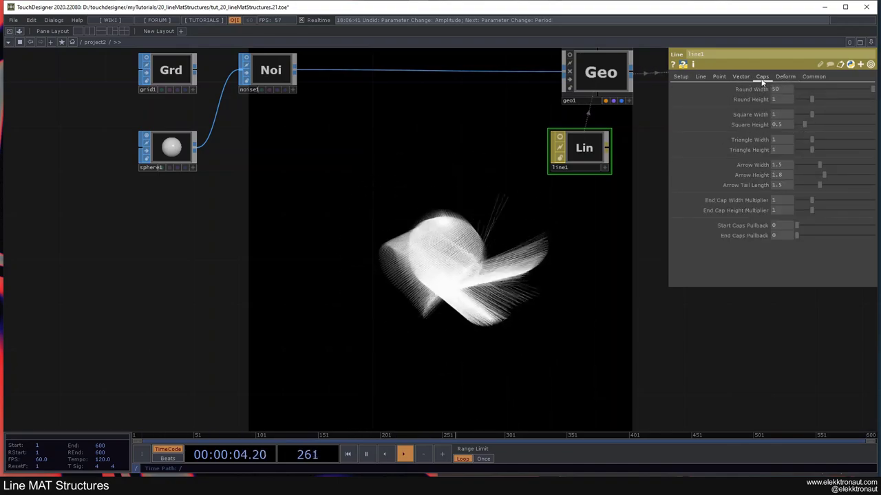
left_click(740, 76)
left_click(789, 150)
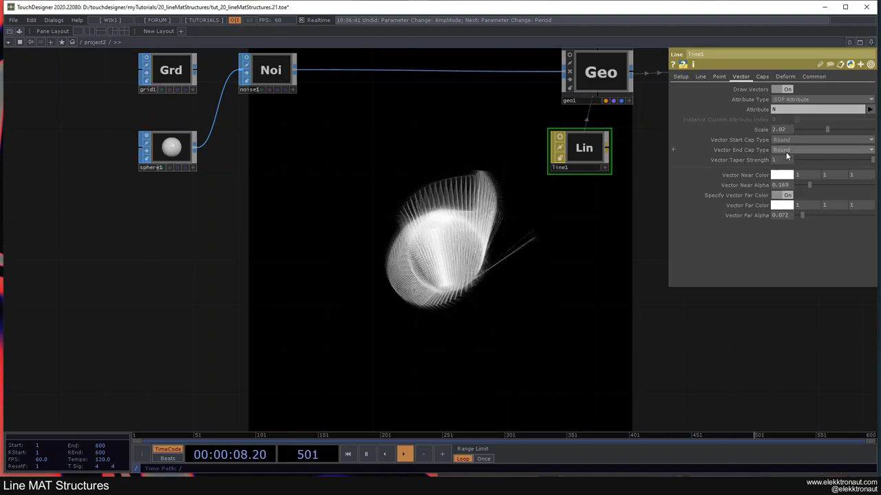
- Raise the Line MAT's Round Width for caps to 500
left_click(776, 88)
type("50")
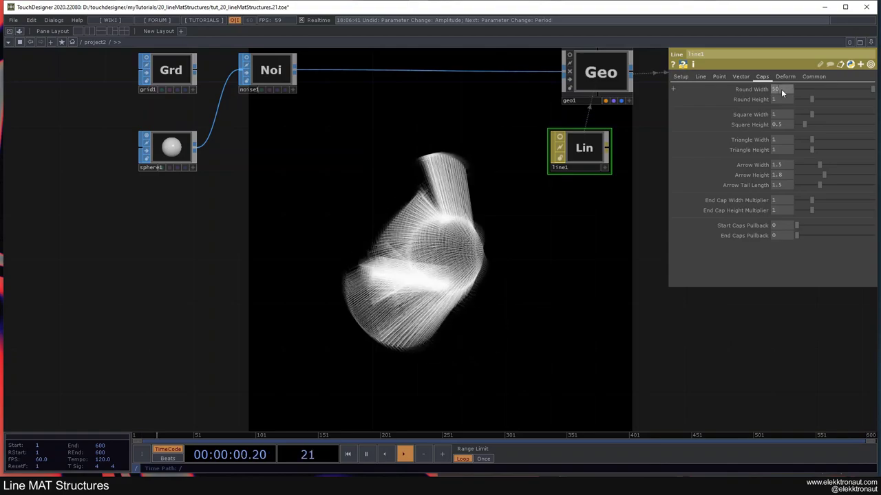
type("0")
key("Return")
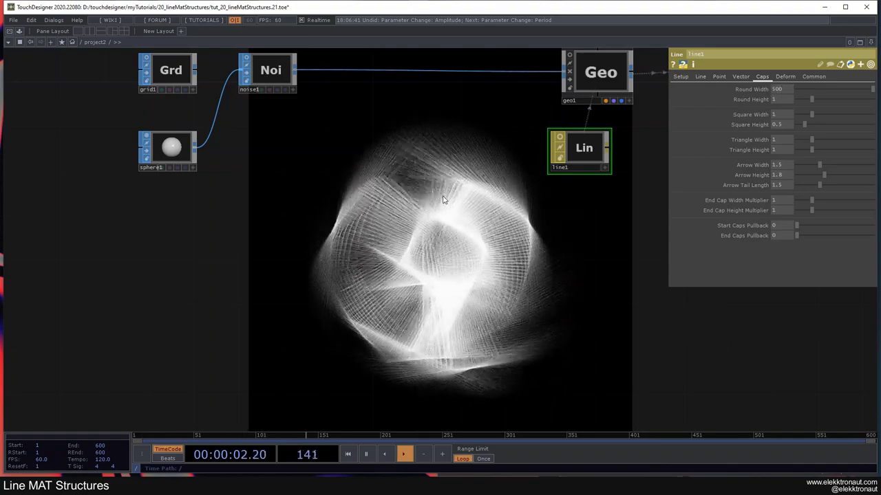
- Reduce the Sphere SOP's Rows and Columns to 10 each
left_click_drag(432, 211, 514, 196)
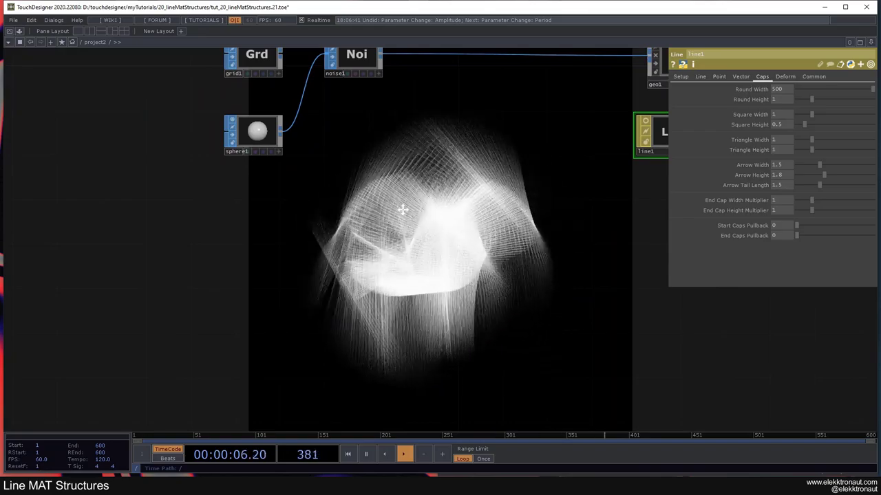
left_click_drag(288, 141, 263, 200)
left_click(248, 194)
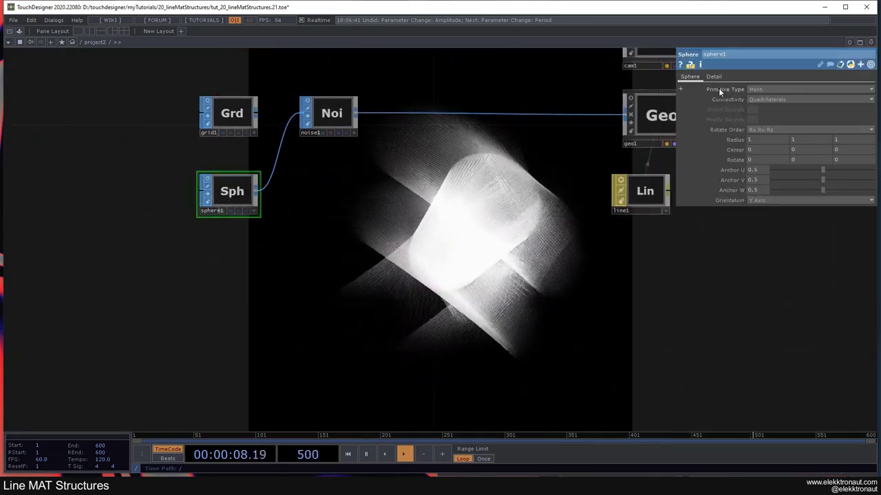
left_click(713, 76)
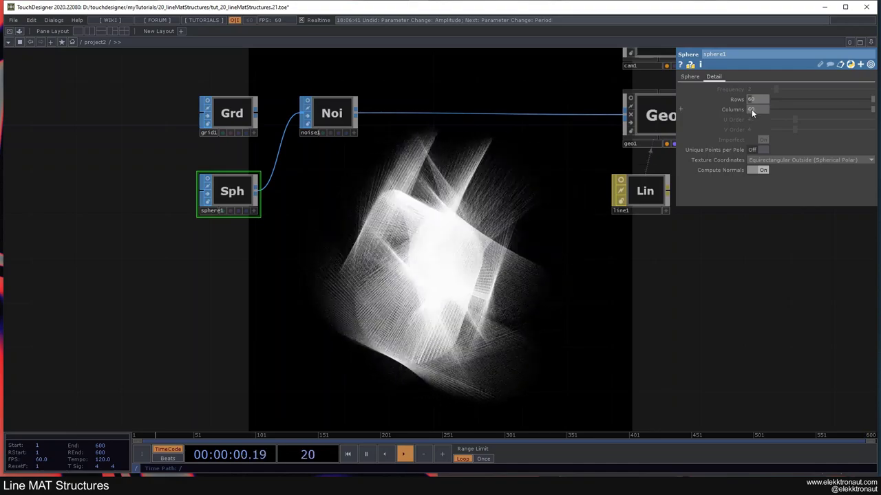
type("10")
key("Return")
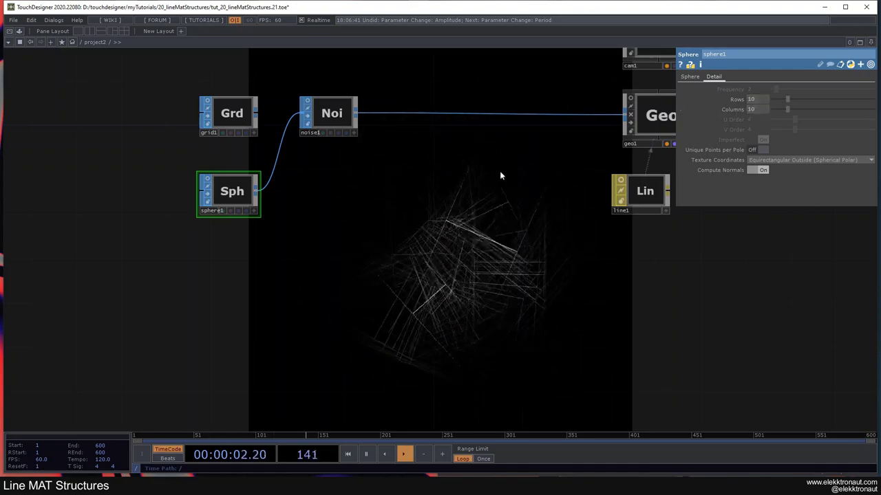
- Undo the Sphere SOP's row and column changes and the last Round Width change of the Line MAT
scroll(500, 172, "down", 3)
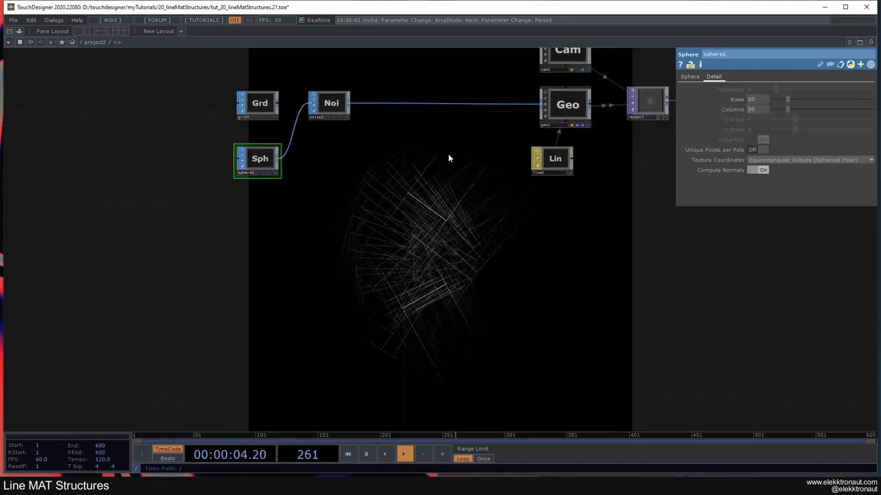
left_click_drag(454, 176, 414, 187)
key("ctrl+z")
key("ctrl+z")
key("ctrl+z")
key("ctrl+z")
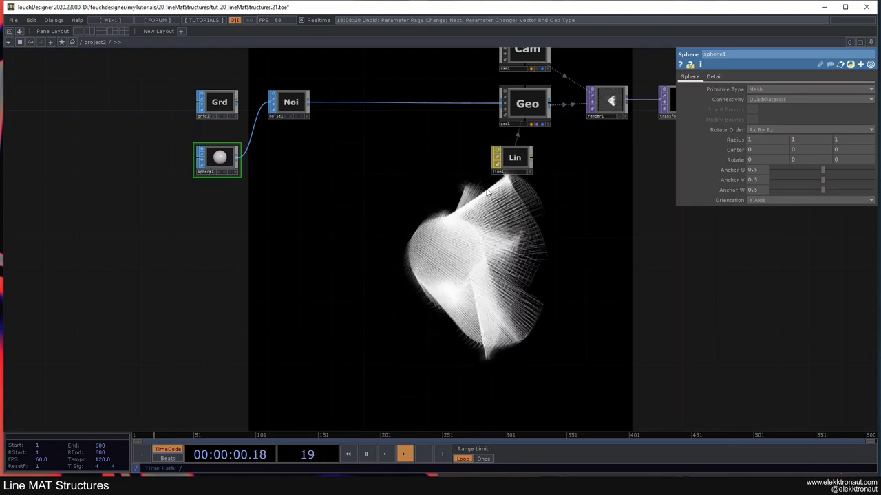
- Wire the Grid SOP into the Noise SOP in place of the sphere and set the noise Amplitude to 0.3
left_click(521, 164)
left_click_drag(494, 214, 406, 230)
left_click_drag(429, 177, 444, 176)
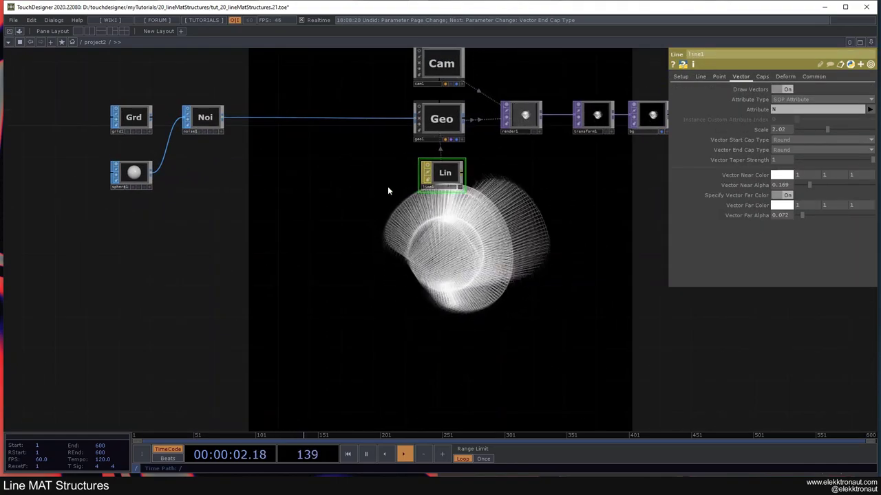
left_click_drag(385, 188, 359, 234)
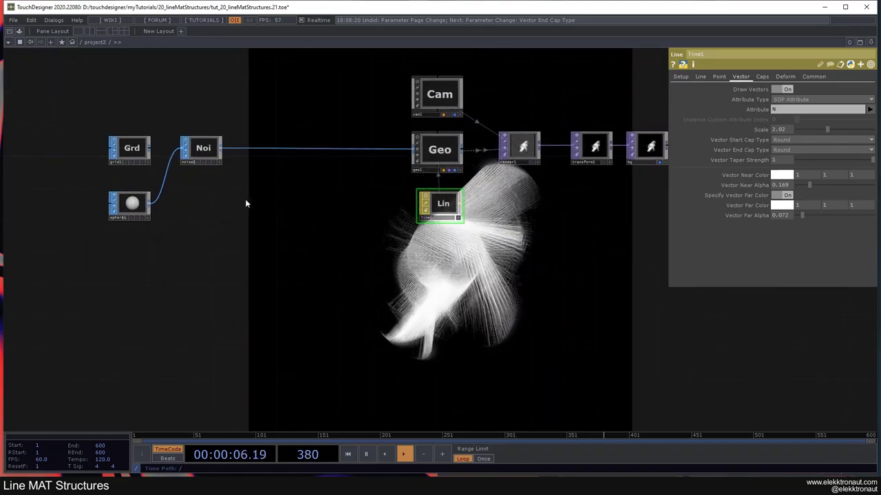
left_click_drag(149, 150, 183, 148)
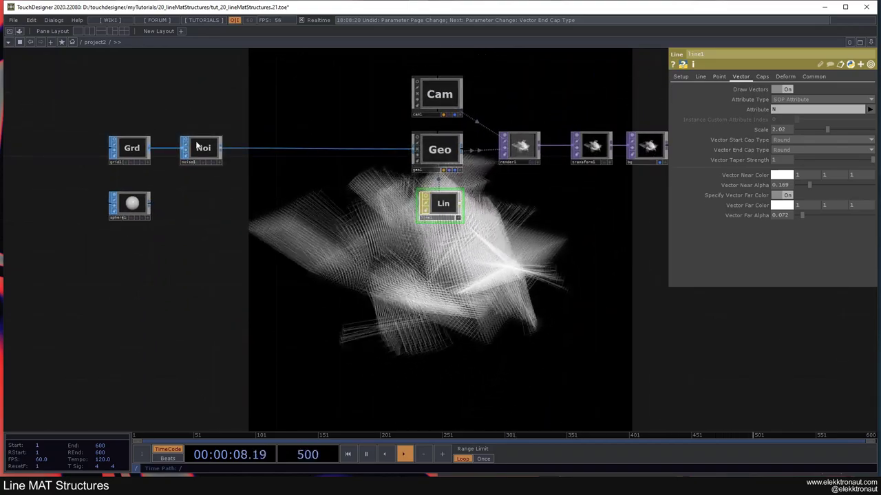
left_click(207, 154)
left_click_drag(806, 190, 782, 193)
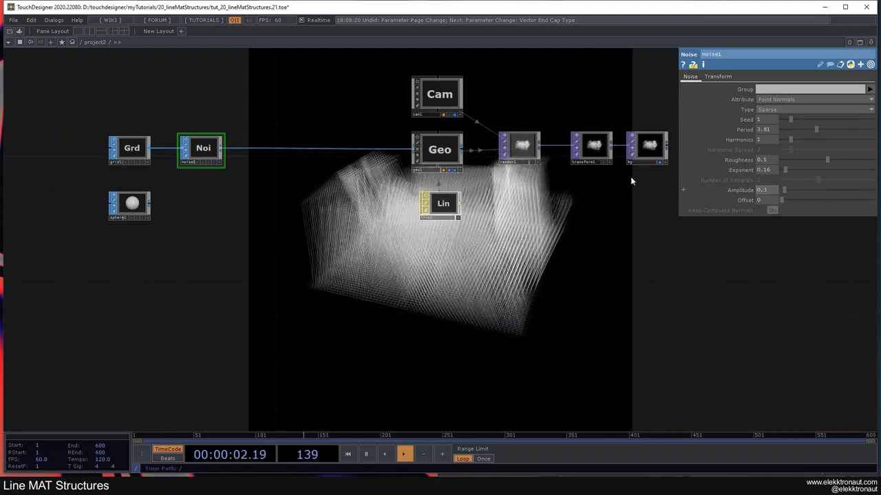
- Set the Line MAT's Vector Taper Strength to about 0.367
left_click(433, 199)
left_click_drag(486, 221, 436, 160)
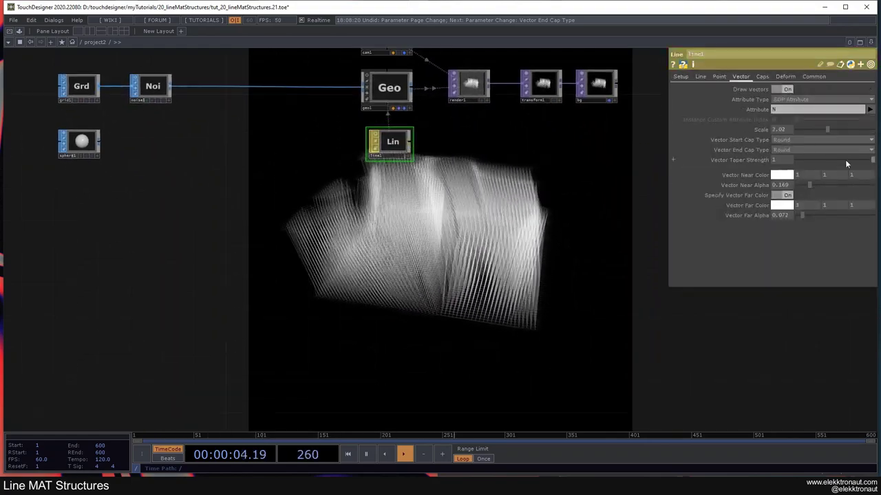
left_click_drag(865, 161, 823, 164)
left_click_drag(378, 268, 504, 244)
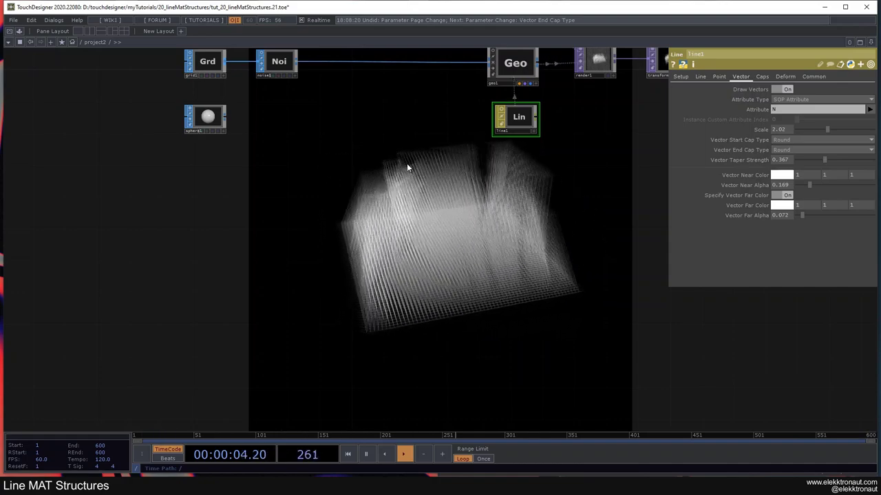
left_click_drag(304, 176, 296, 205)
scroll(185, 141, "up", 3)
left_click(184, 140)
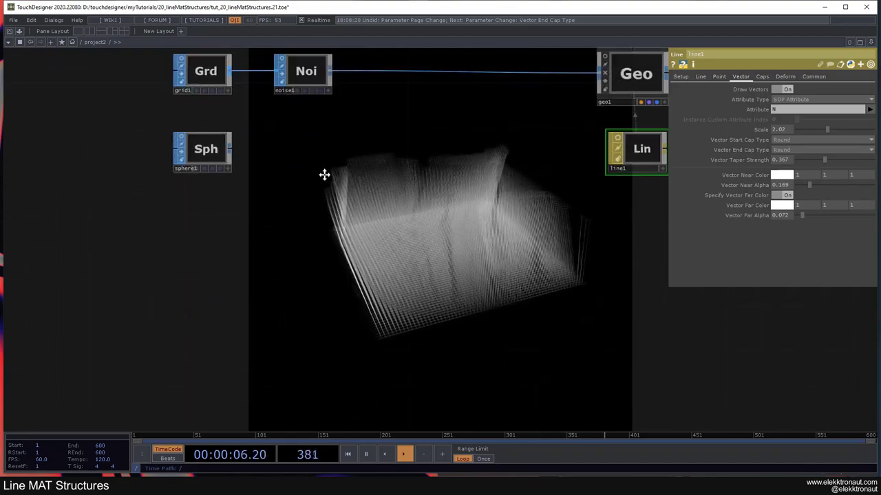
left_click_drag(324, 175, 255, 165)
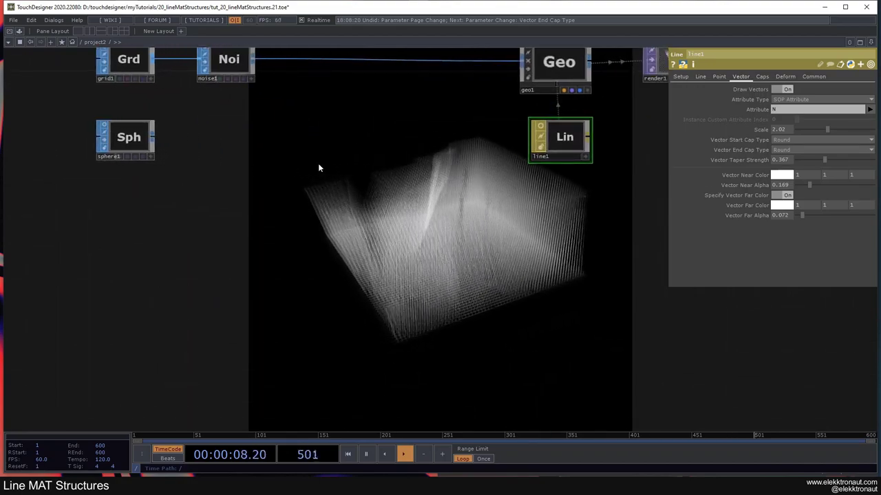